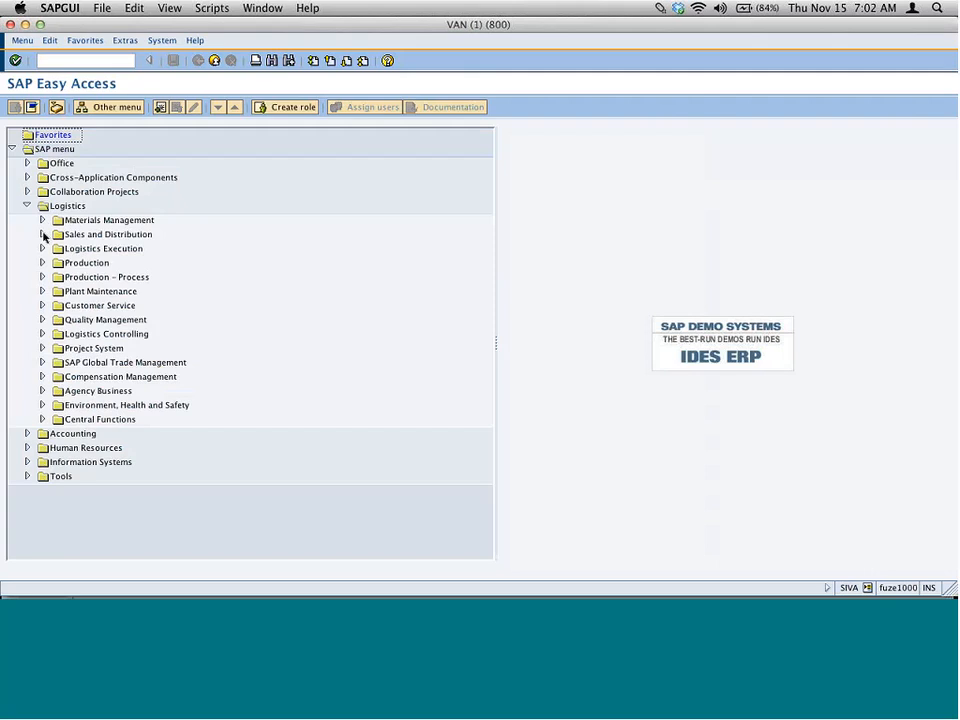
Open the VA41 – Create contract transaction from the Sales and Distribution sales contract folder.
click(42, 234)
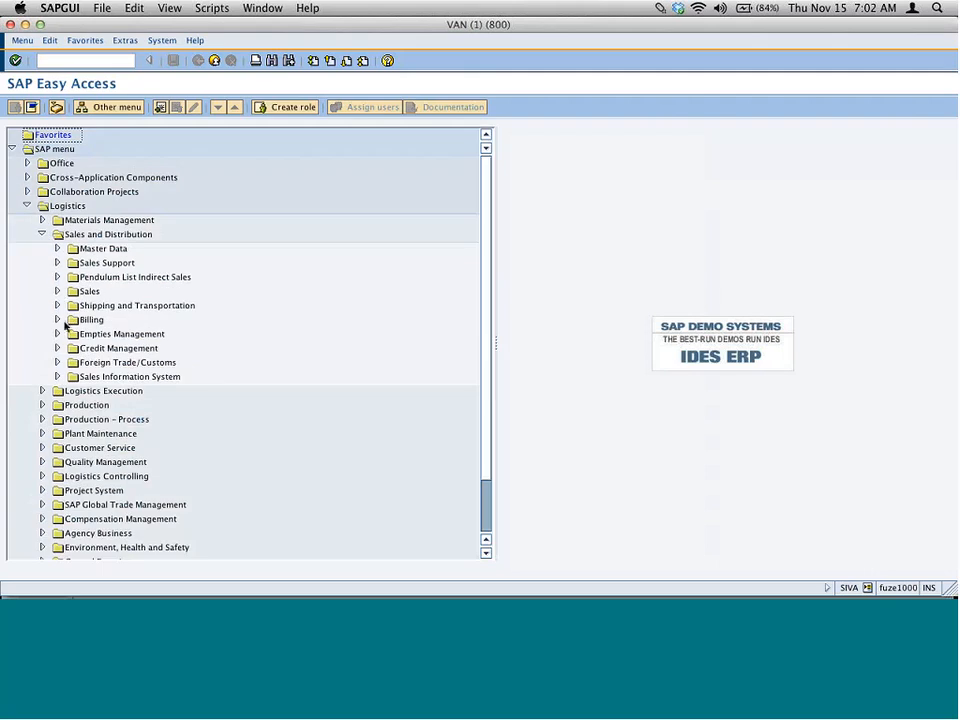
click(57, 291)
click(72, 362)
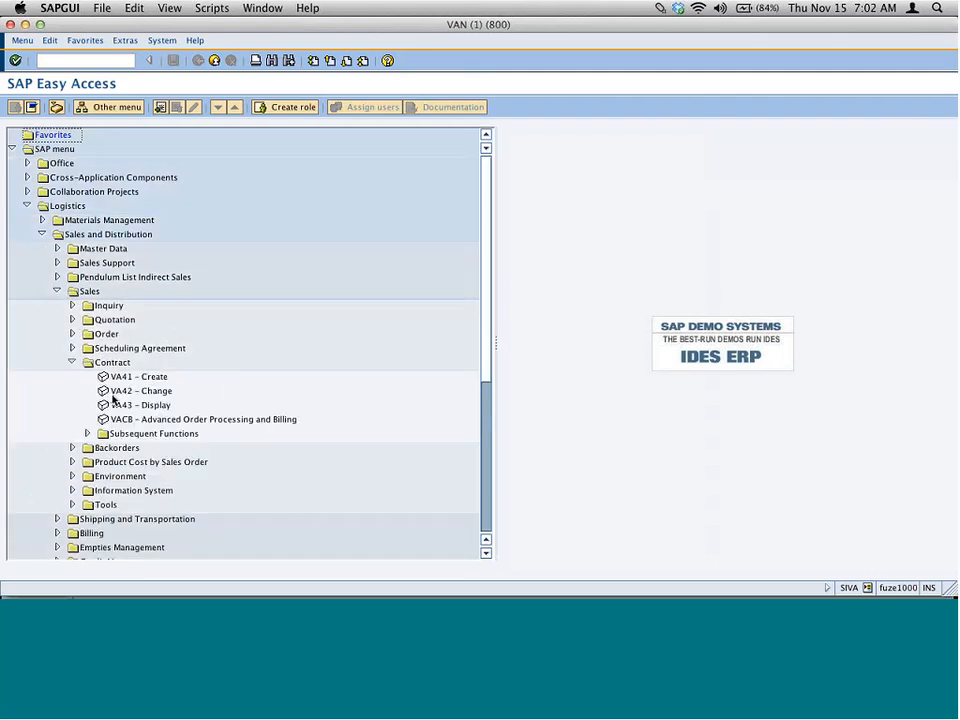
click(155, 378)
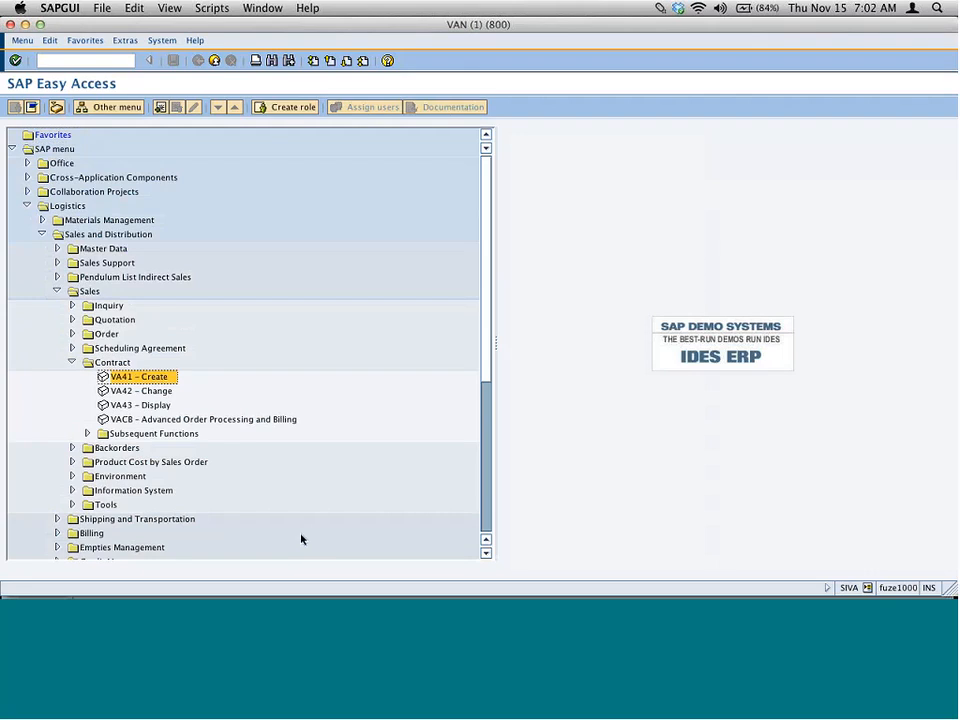
double_click(155, 378)
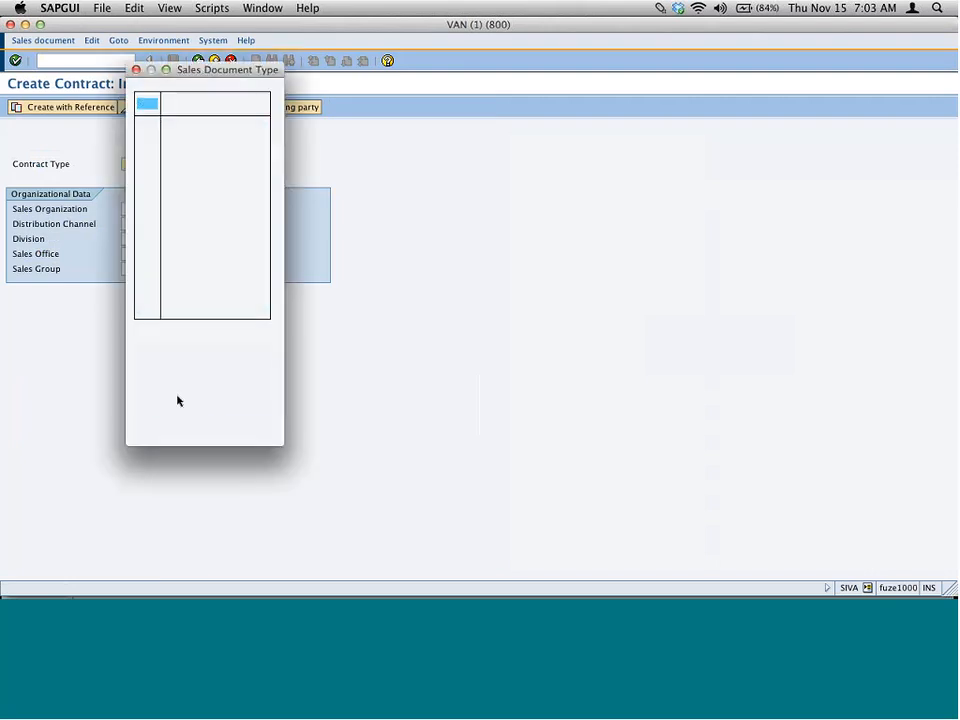
Choose QC (Quantity Contract) as the contract type.
drag(222, 72, 332, 131)
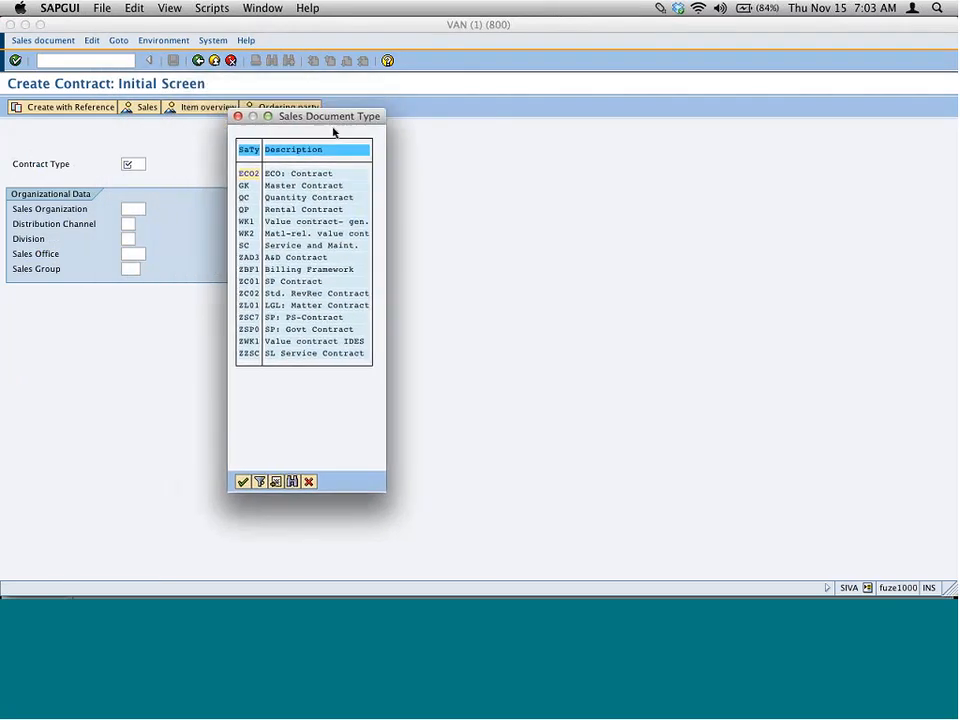
double_click(263, 360)
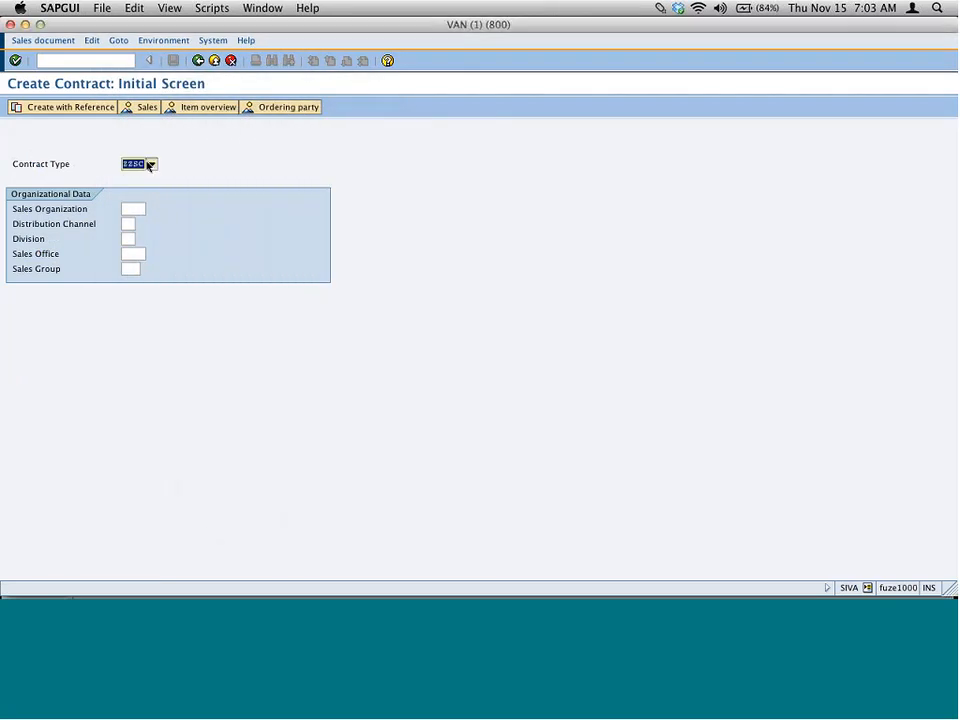
click(152, 163)
drag(240, 71, 386, 141)
click(308, 221)
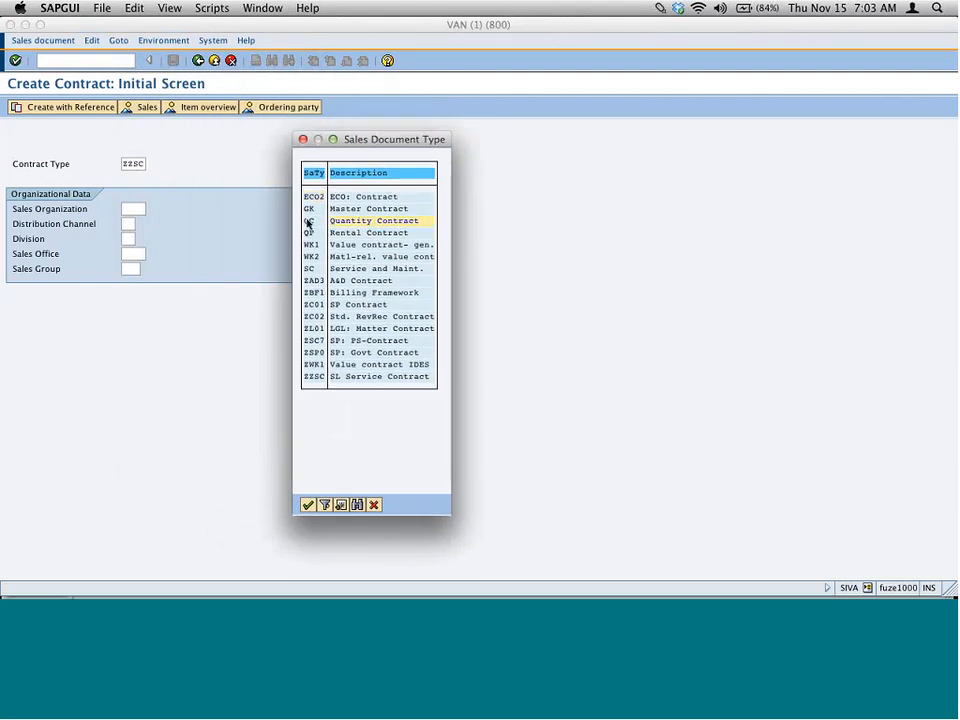
click(309, 505)
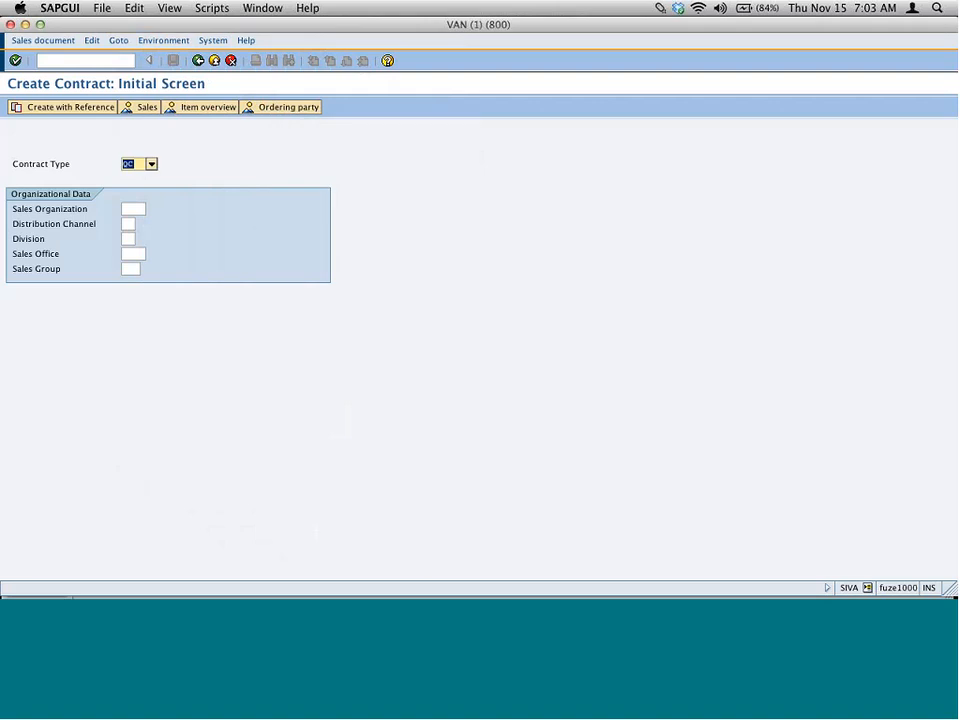
Enter sales organization 1000, distribution channel 10 and division 00, and continue to the contract overview.
mouse_move(284, 445)
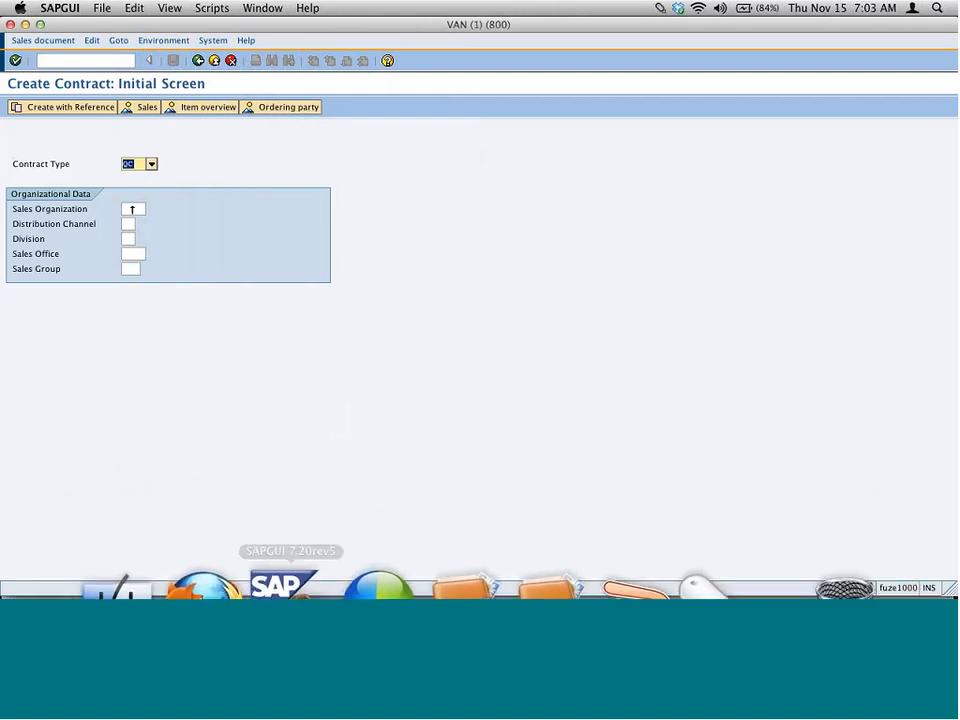
click(132, 209)
text(1000)
key(Tab)
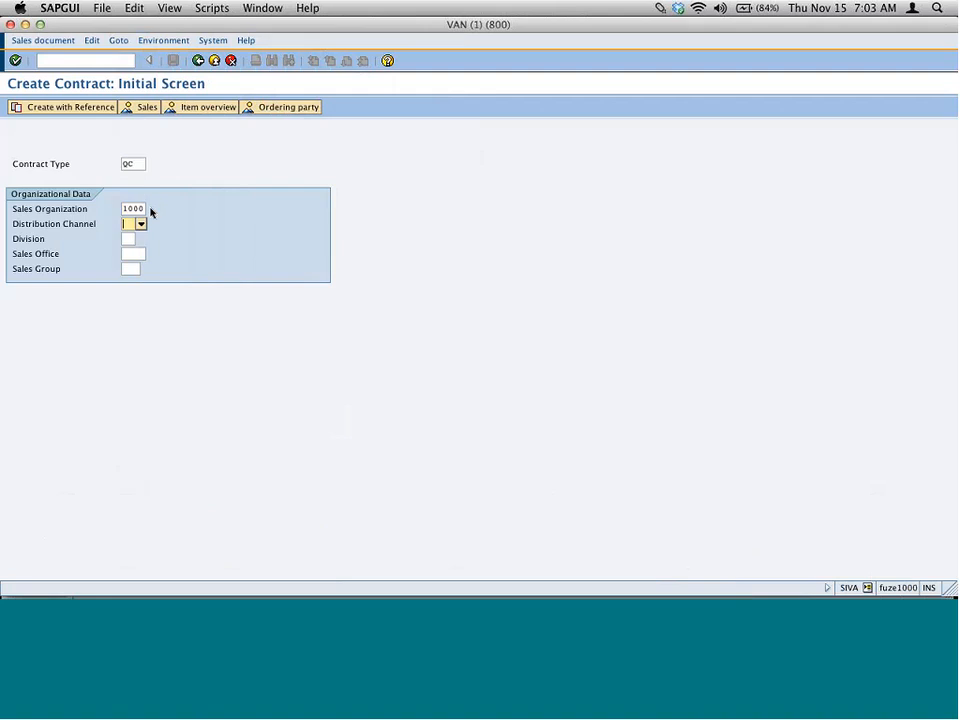
text(10)
key(Tab)
text(00)
click(16, 62)
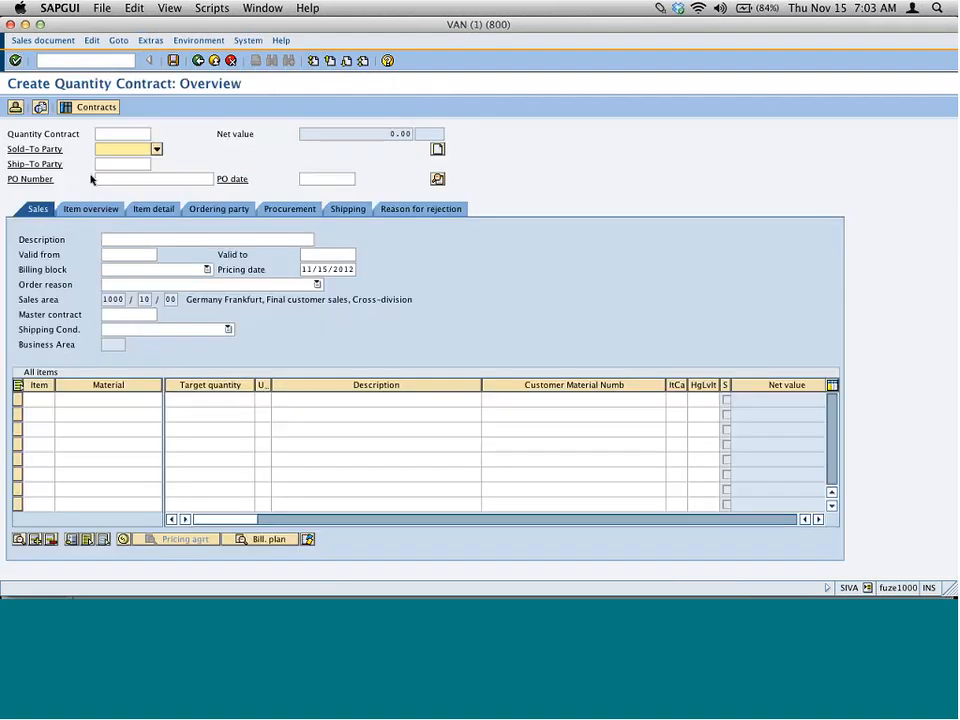
Enter the sold-to party's customer number and accept the preselected ship-to party.
text(1000)
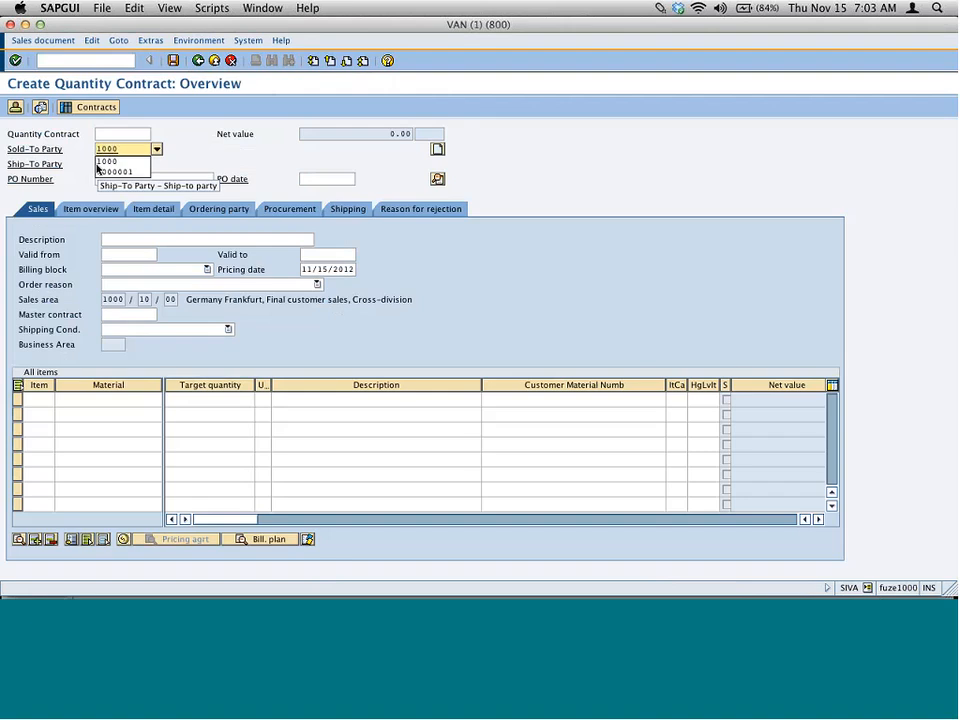
key(Return)
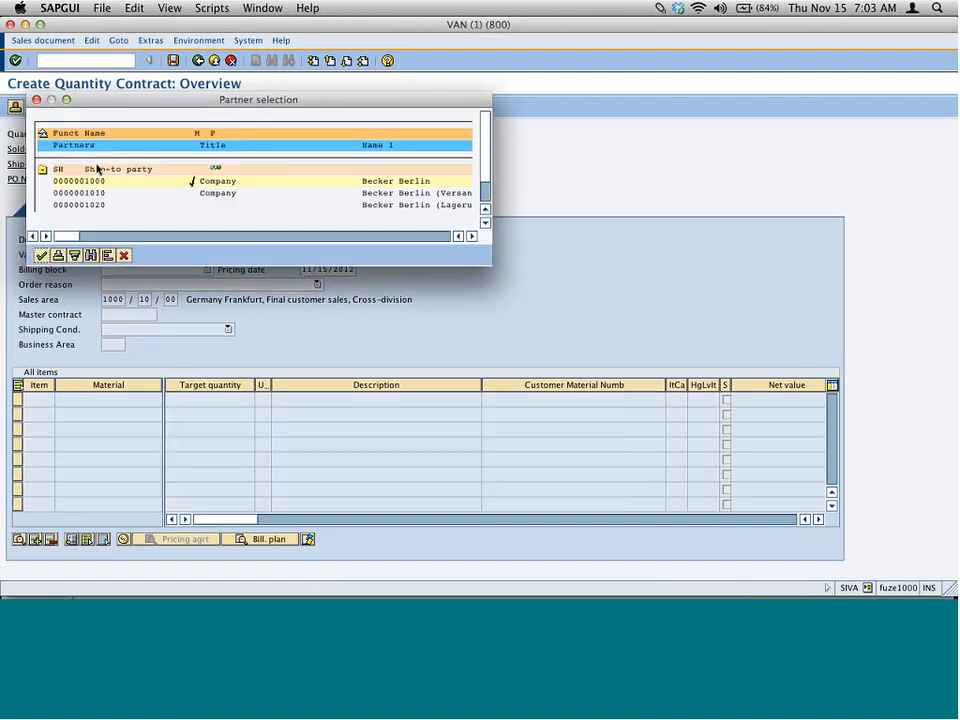
key(Return)
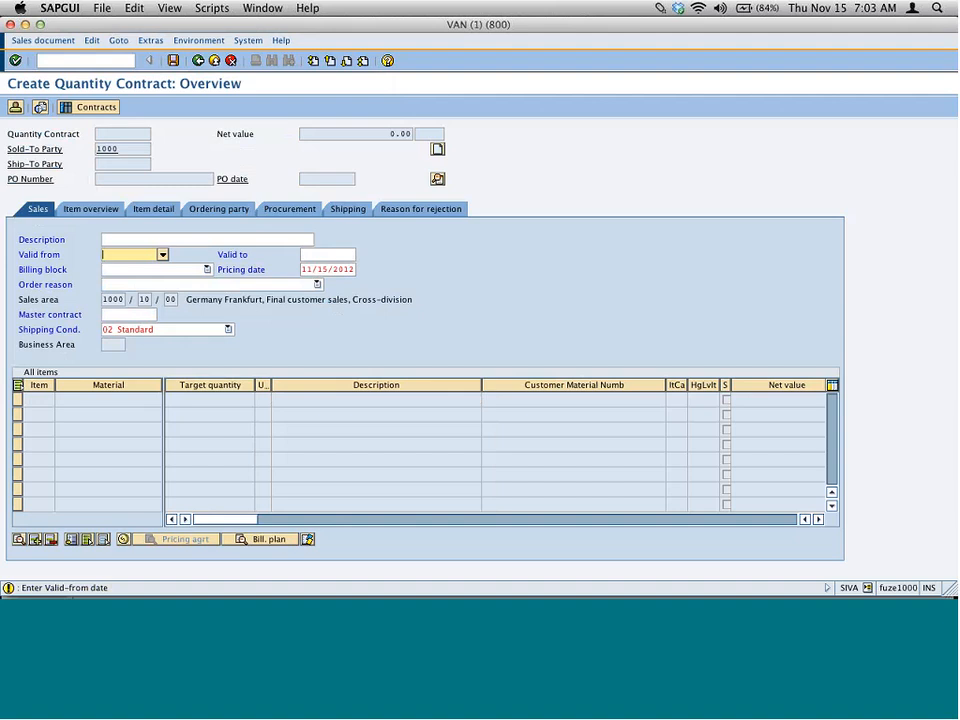
Set the contract's validity from 11/15/2012 to 12/15/2012 and confirm the header data.
key(F4)
double_click(229, 219)
click(336, 254)
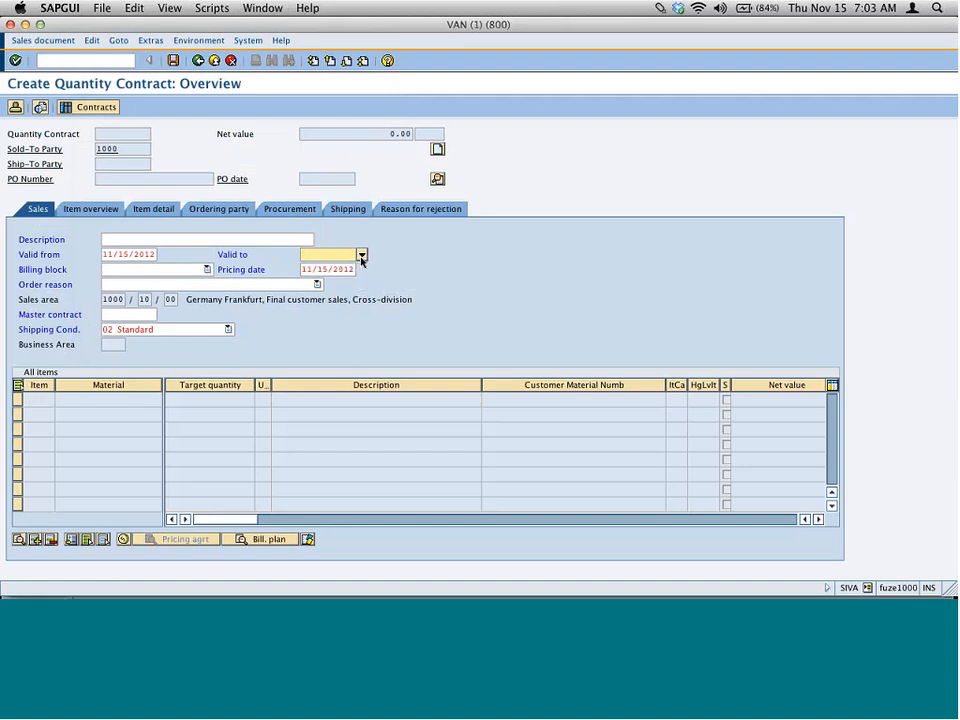
click(363, 256)
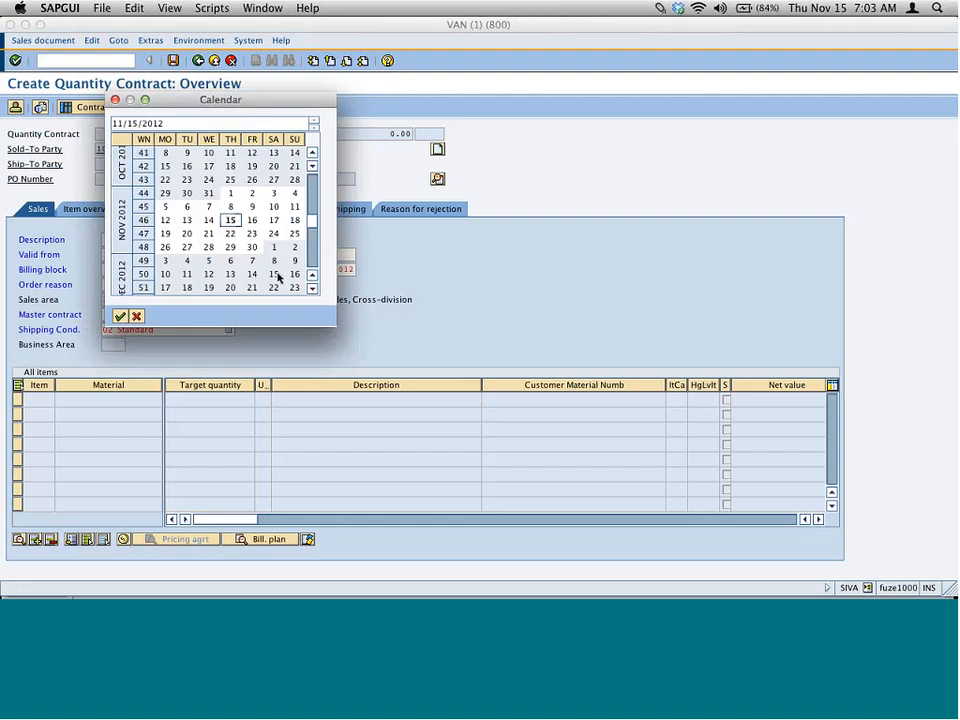
double_click(276, 274)
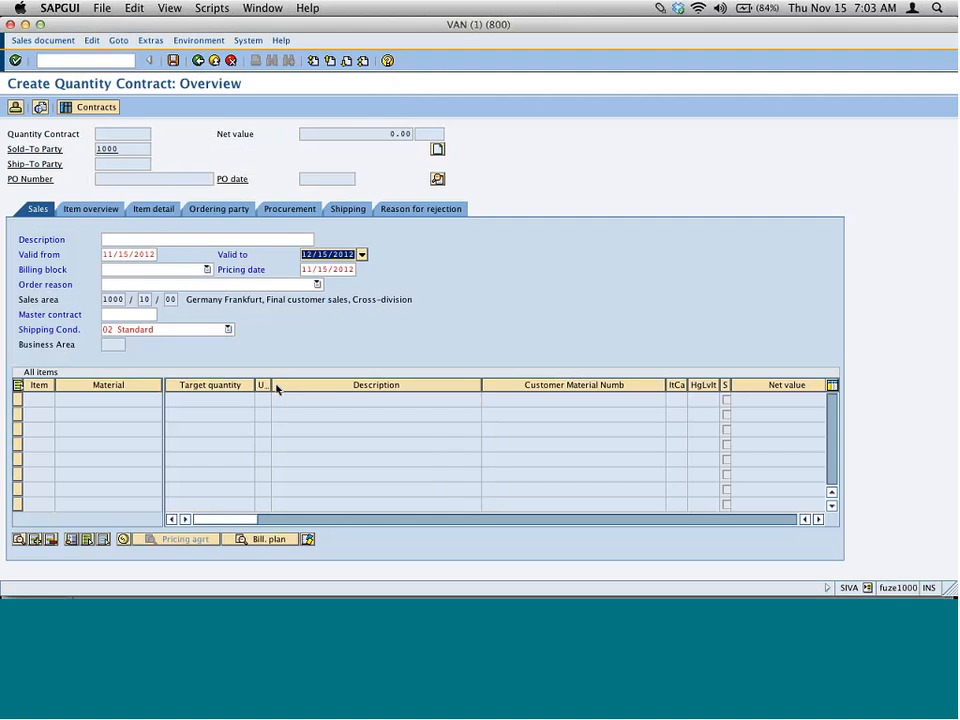
key(Return)
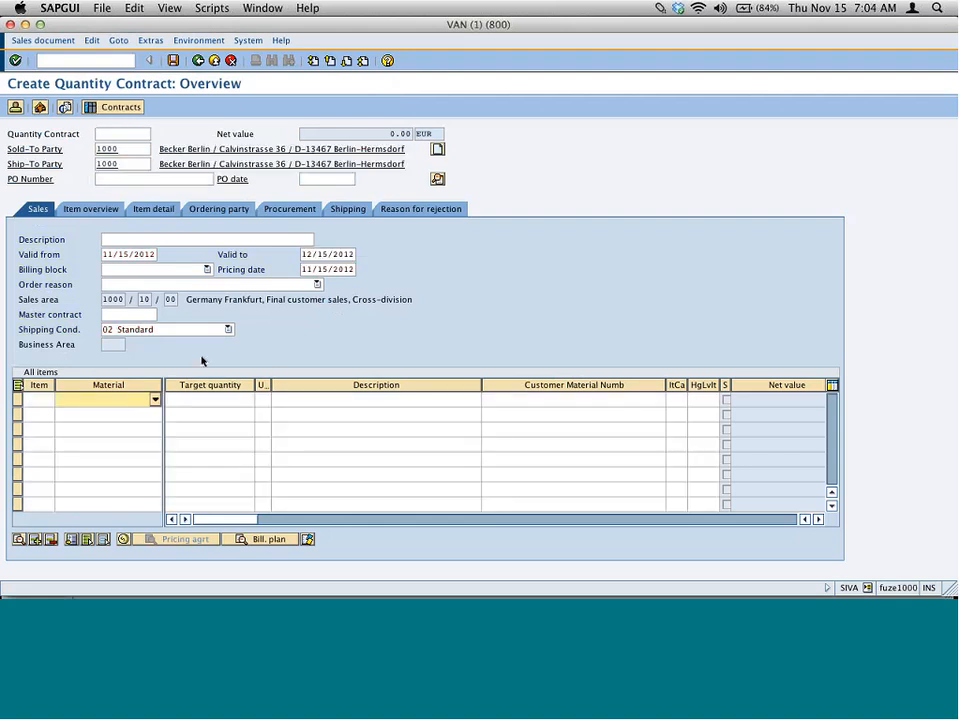
Add an item for material M-01 with a target quantity of 100.
text(m-01)
key(Tab)
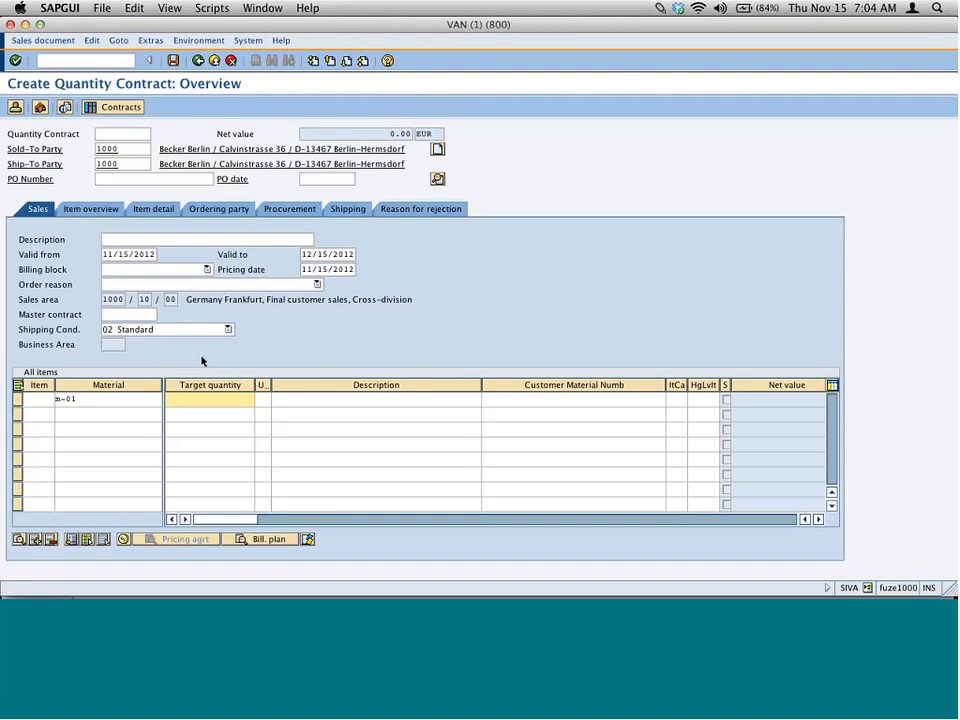
text(100)
key(Return)
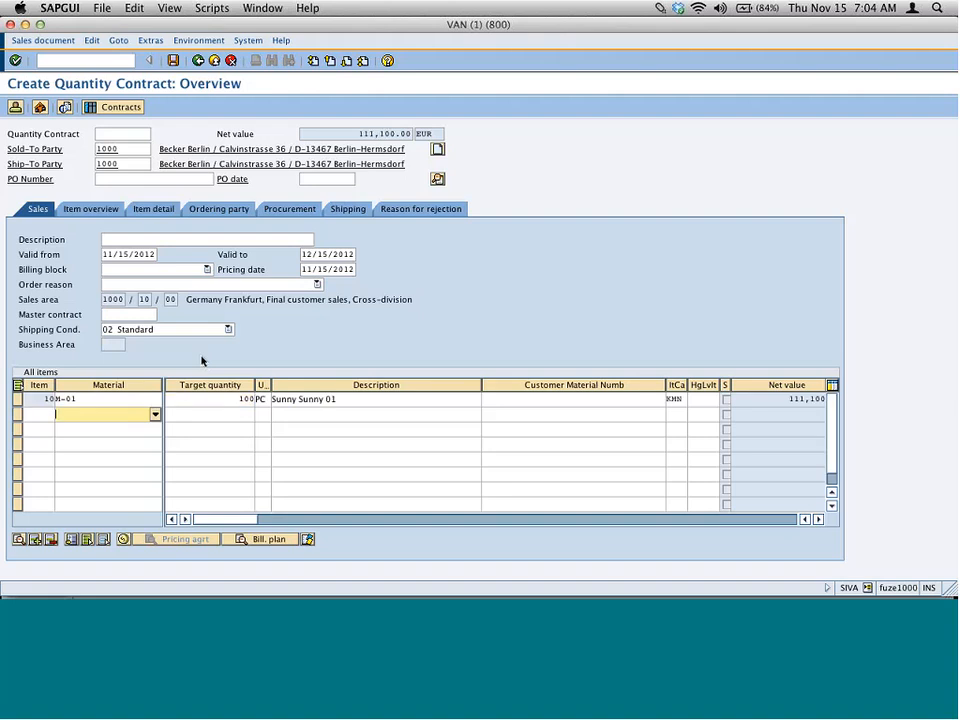
drag(354, 134, 402, 132)
click(417, 130)
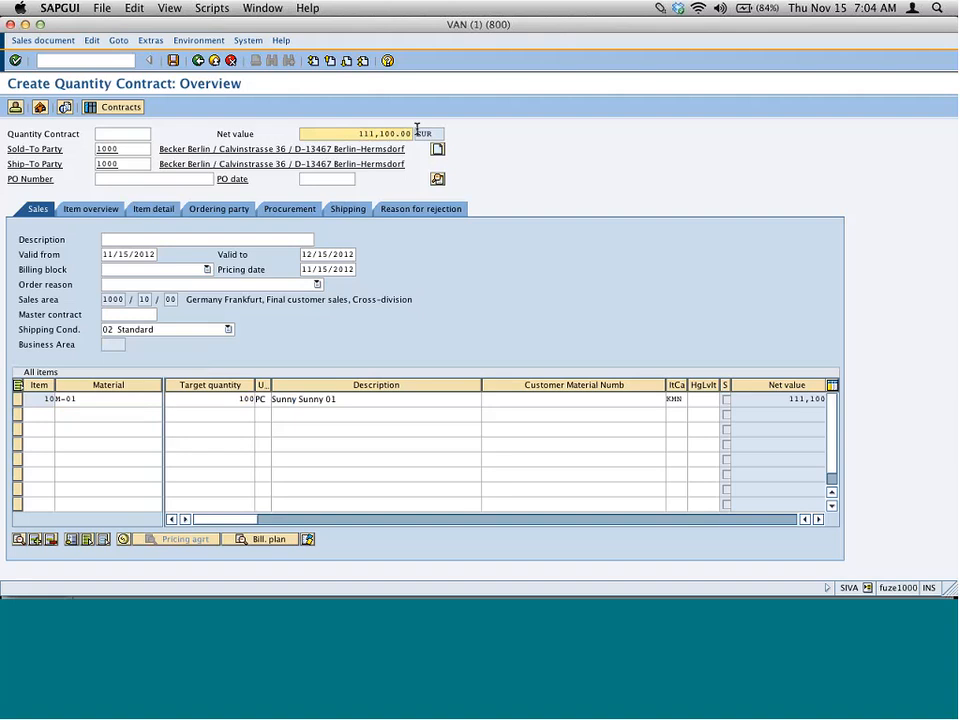
drag(424, 130, 356, 130)
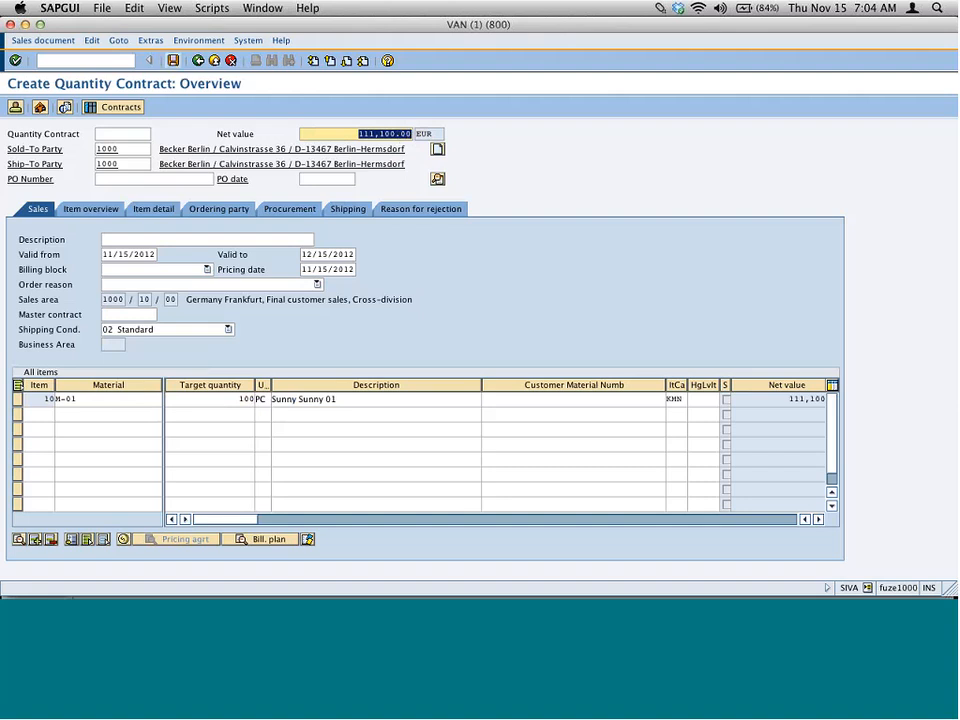
click(225, 299)
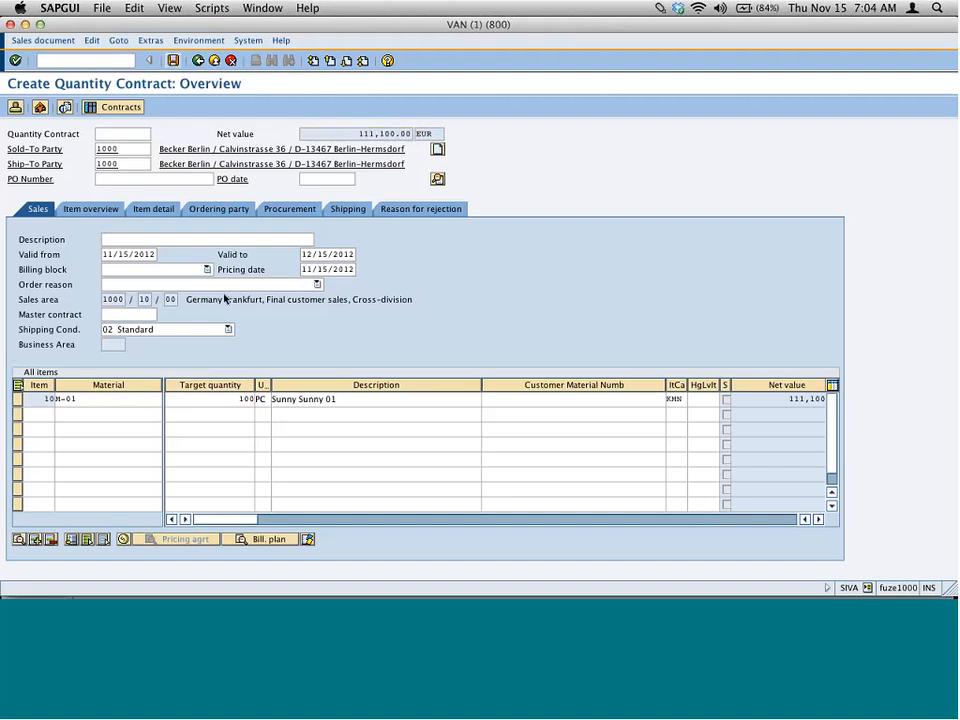
Try to save the contract, choose to edit the incomplete document, and return to the overview.
key(ctrl+s)
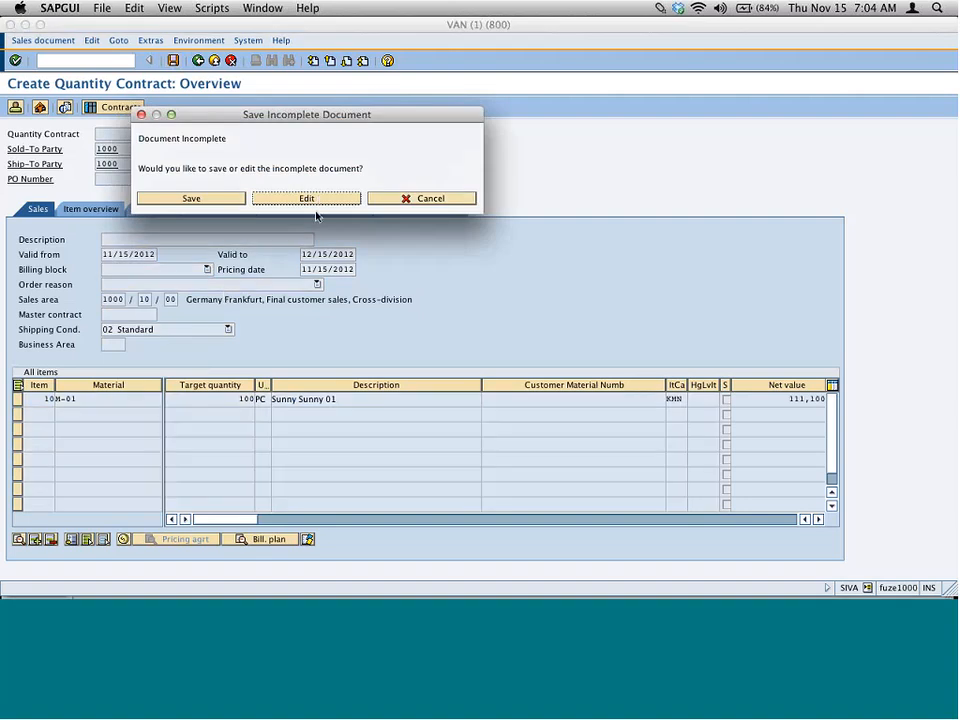
click(317, 199)
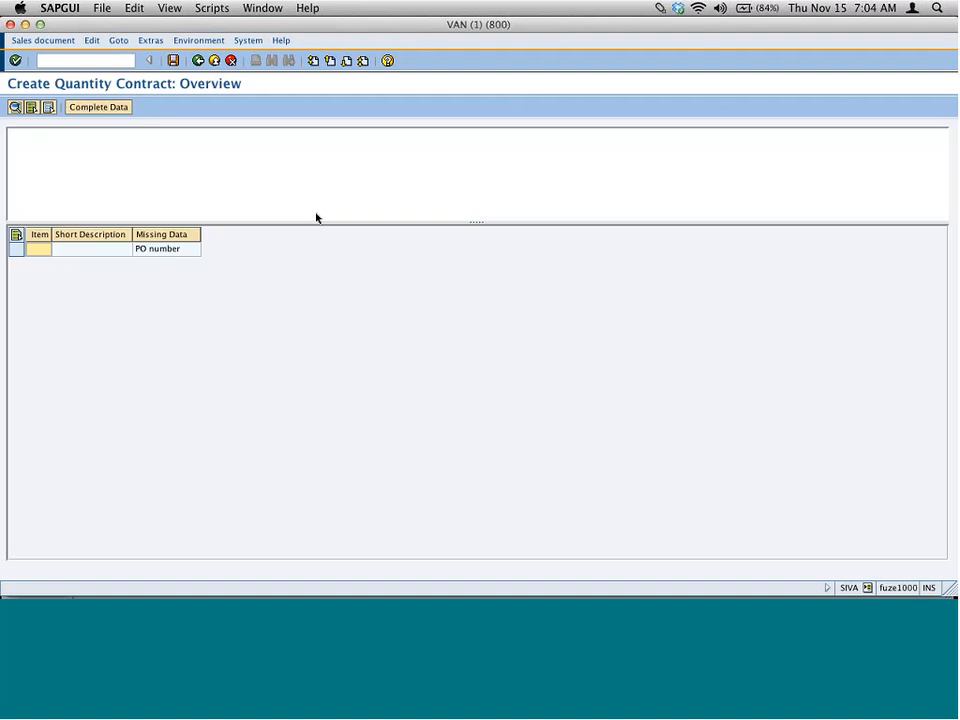
click(198, 61)
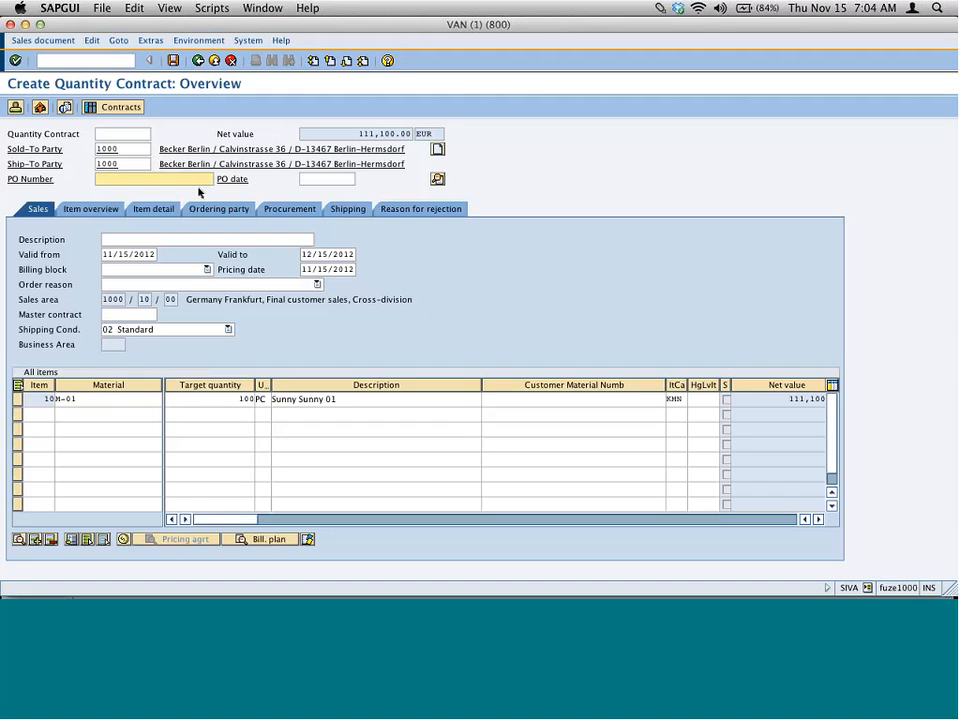
Enter popo as the PO number and save the quantity contract.
text(popo)
key(Return)
click(175, 63)
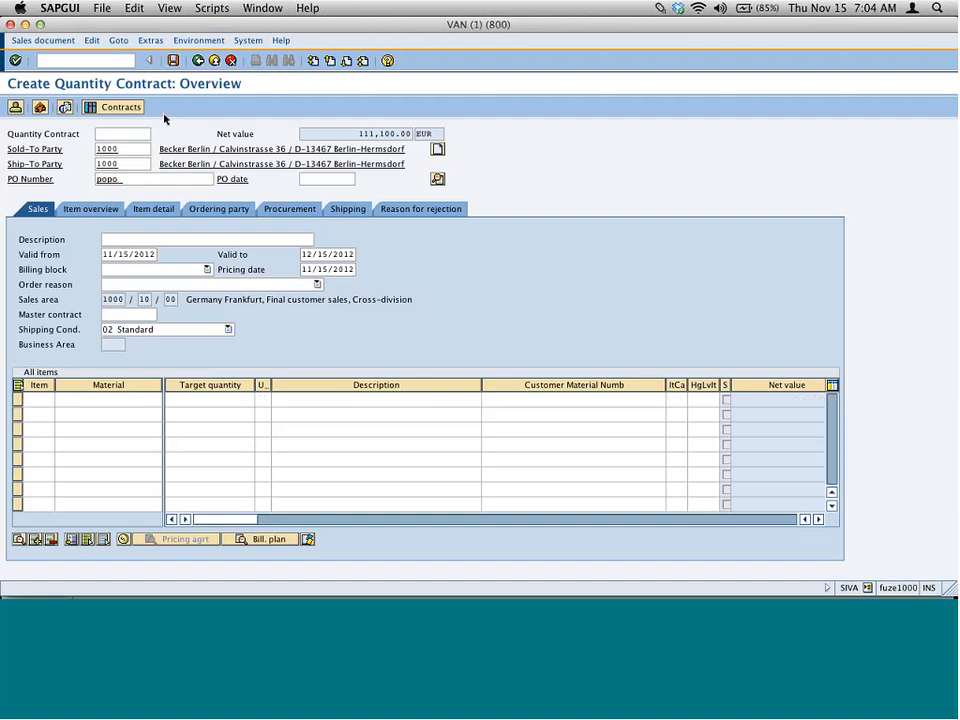
key(ctrl+s)
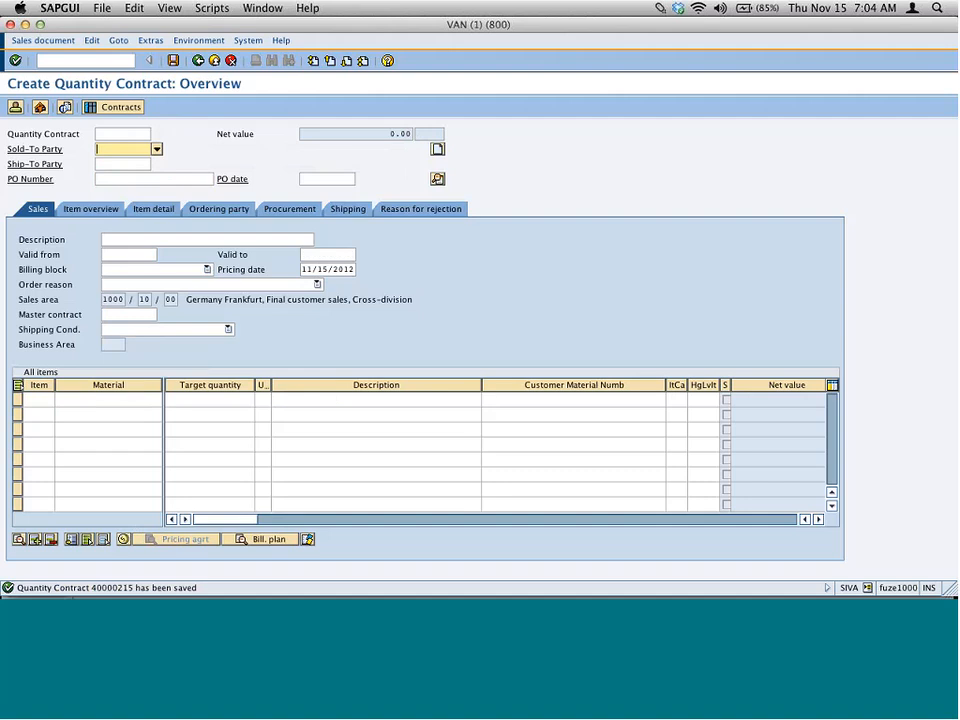
Copy the saved contract's number from the status message details and return to the SAP Easy Access screen.
double_click(118, 590)
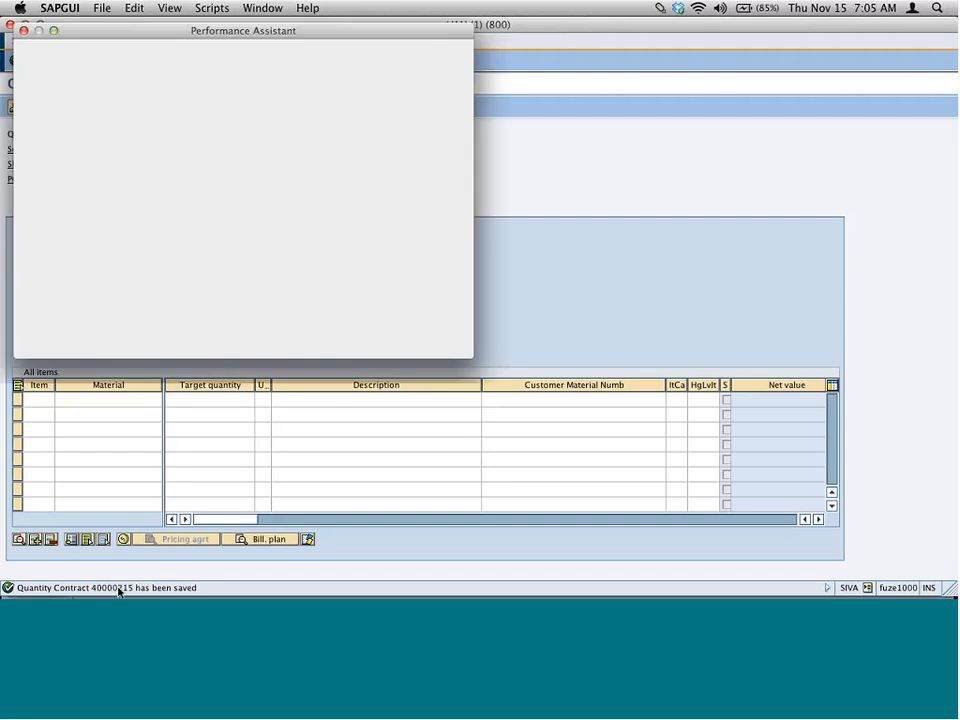
drag(86, 73, 120, 73)
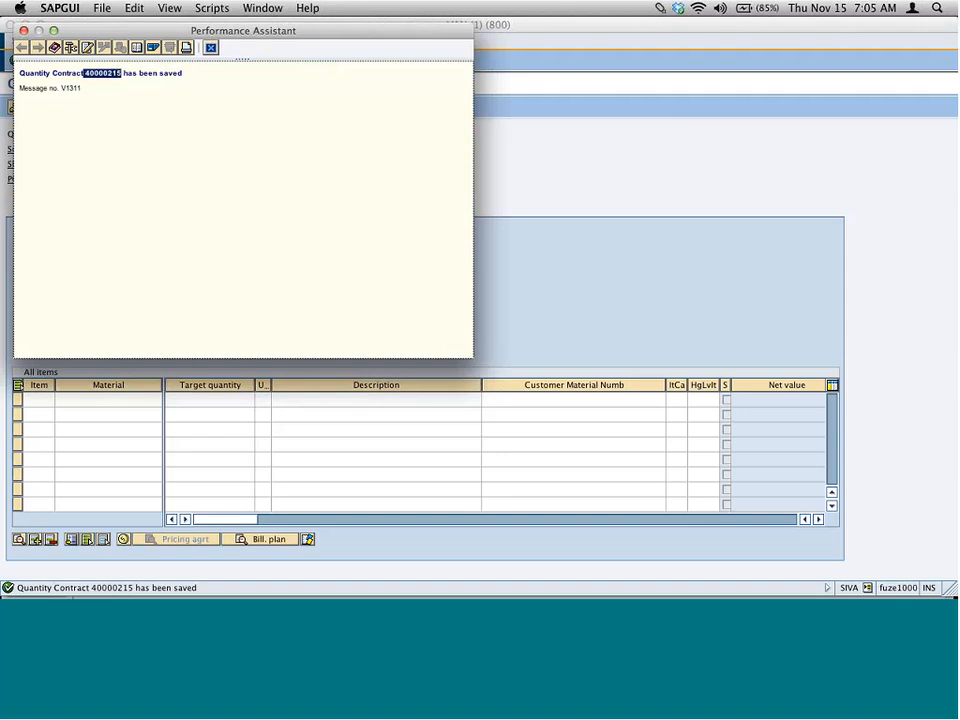
right_click(104, 76)
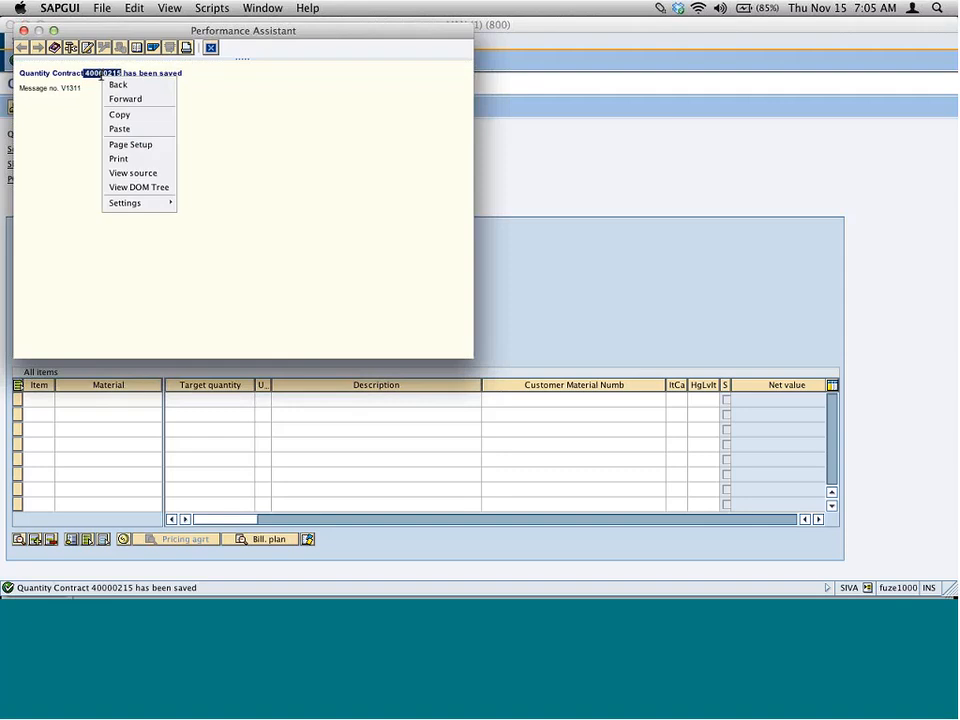
click(122, 114)
click(213, 49)
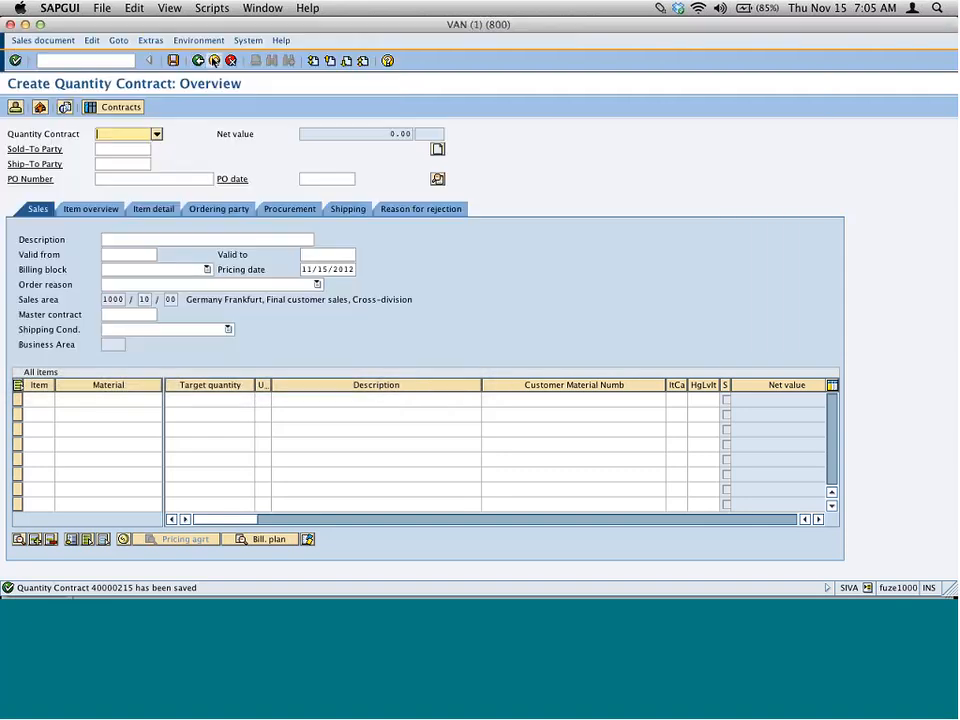
click(198, 61)
click(199, 61)
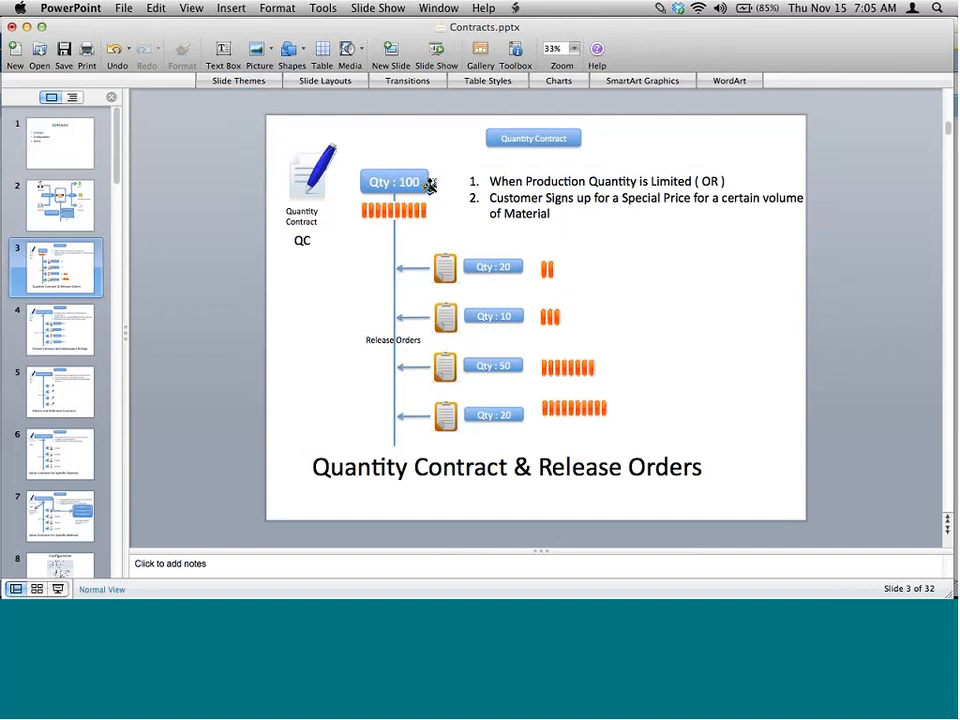
Switch to SAP, select VA01 - Create among the sales order transactions, and return to the PowerPoint quantity contract slide with drawing pen 1 active.
key(super+Tab)
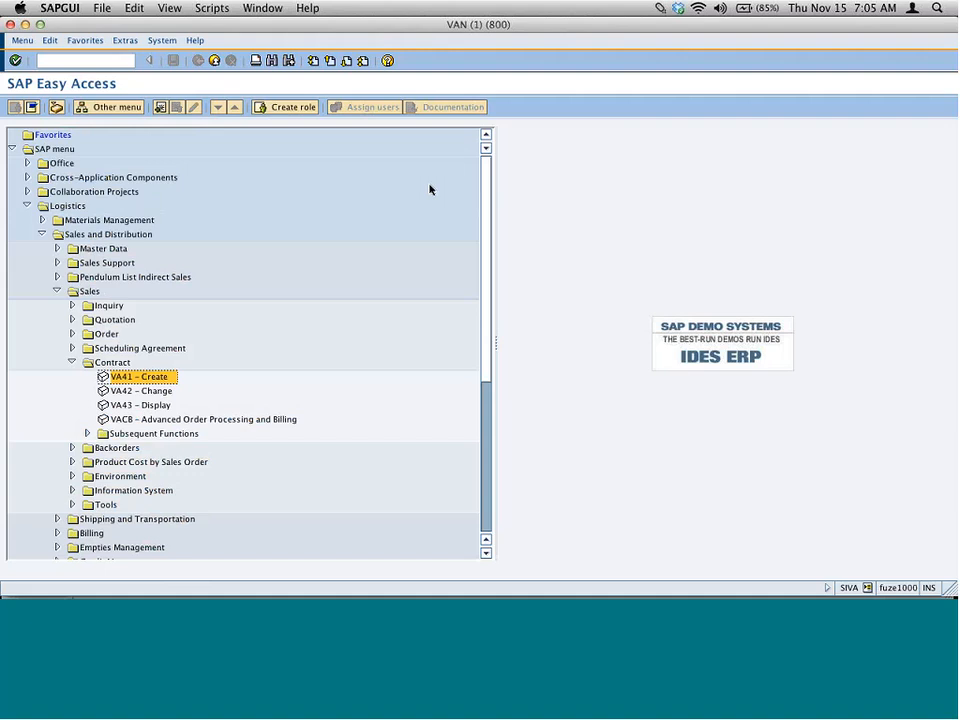
click(72, 334)
click(133, 348)
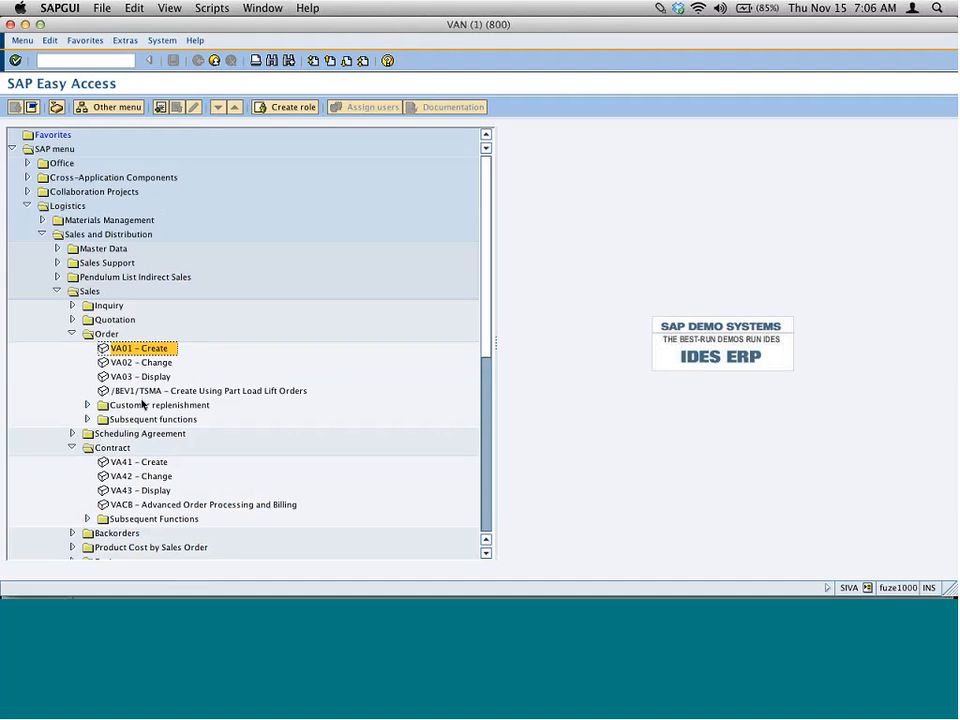
key(super+Tab)
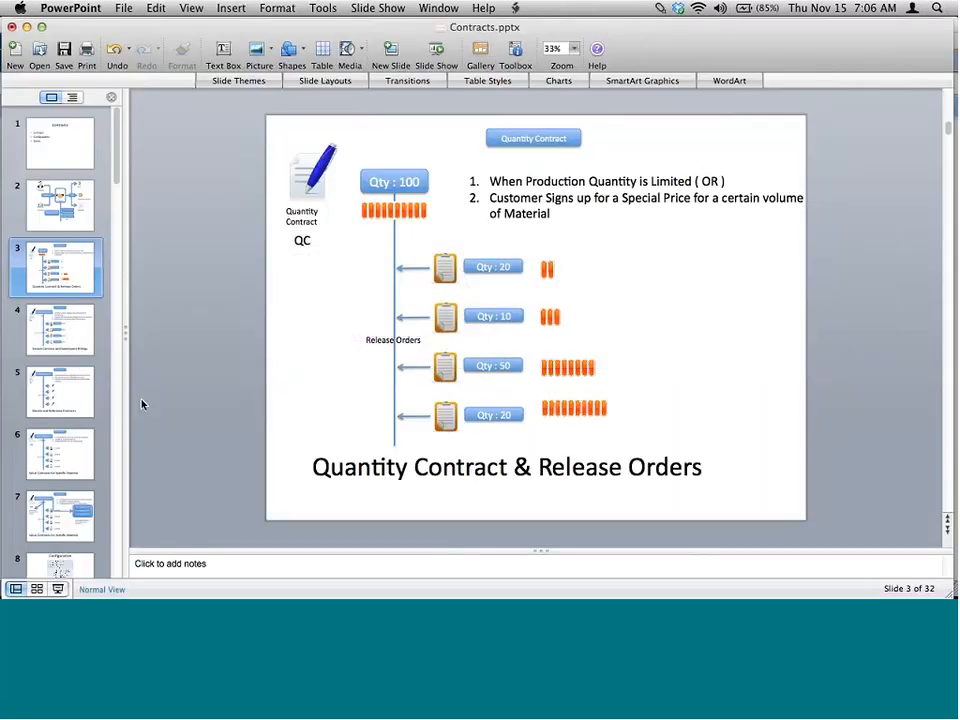
key(ctrl+1)
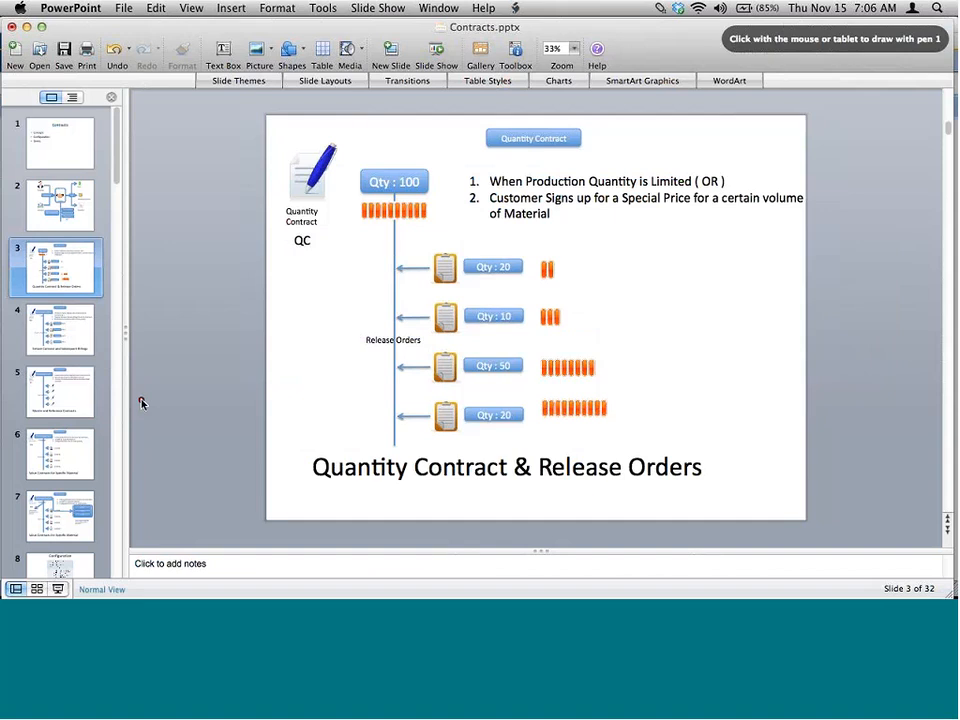
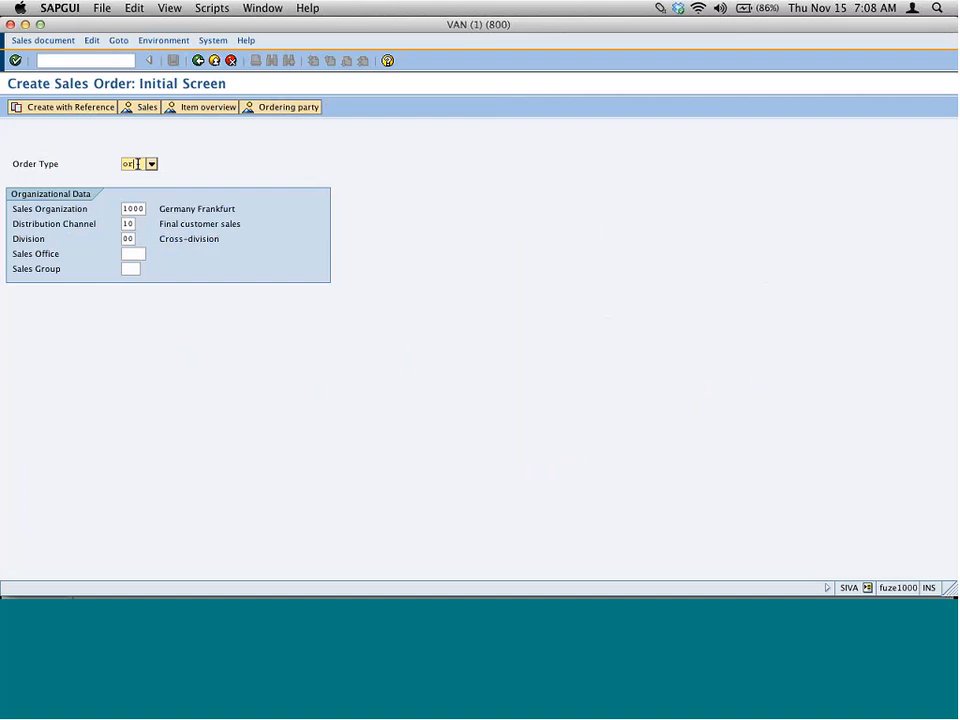
Create the standard order with reference to the saved quantity contract, copying the contract's data into it.
click(70, 107)
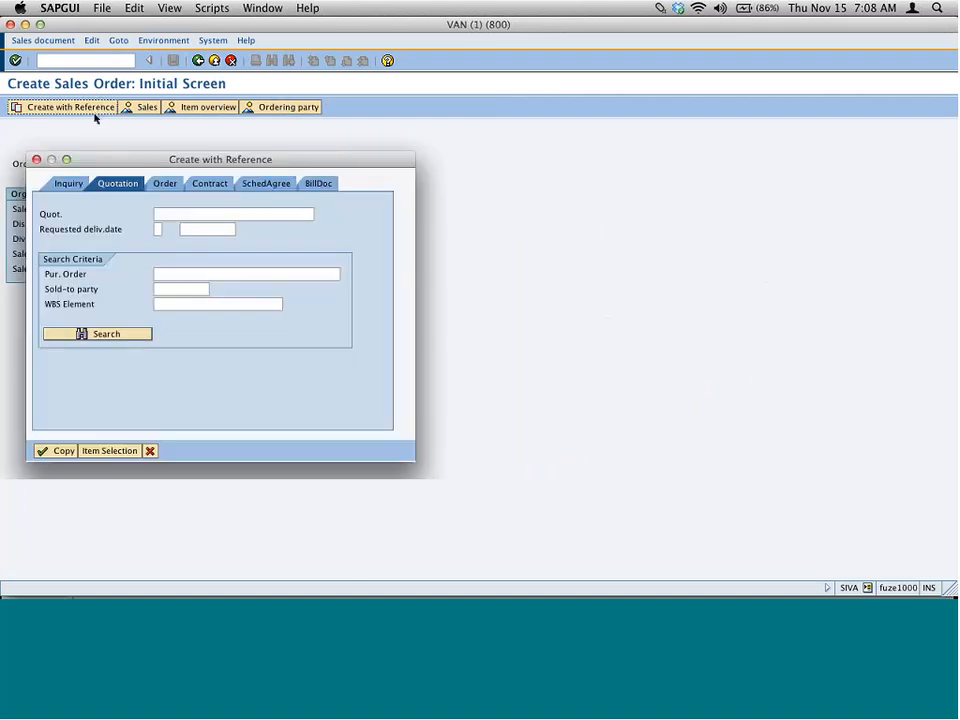
click(211, 184)
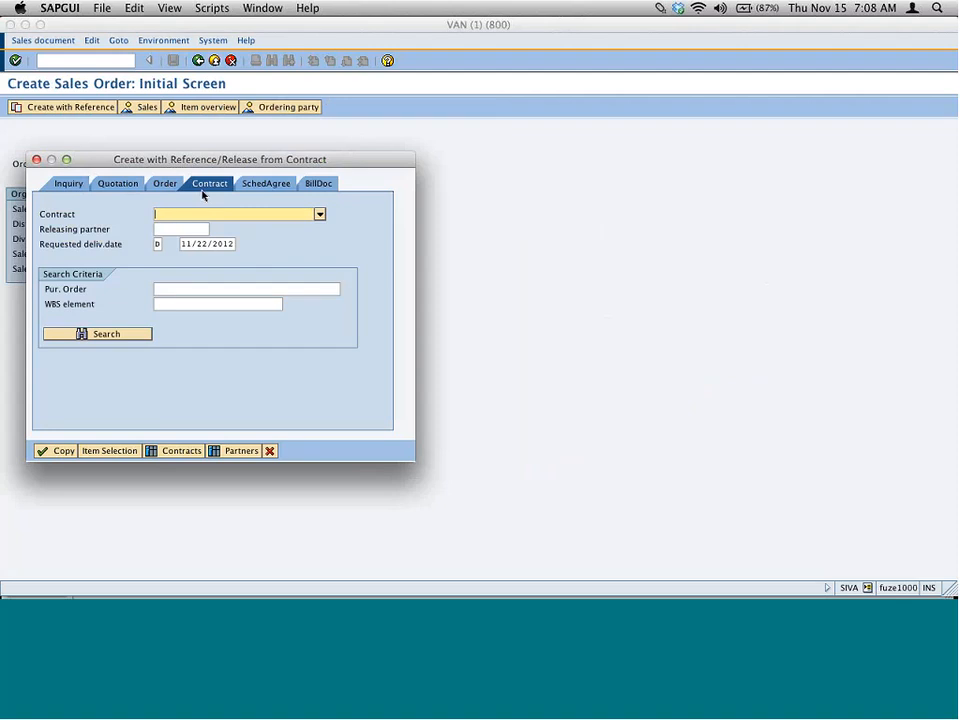
text(40000215)
click(58, 452)
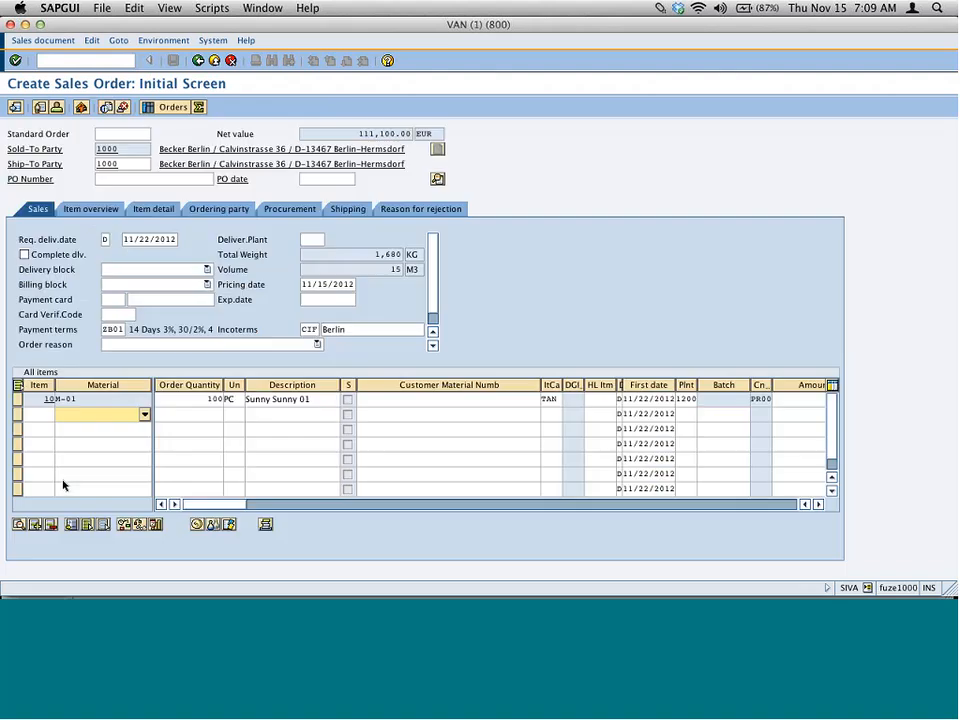
Check the first release order's quantity on the PowerPoint slide and set the M-01 item's order quantity to 20 in SAP.
drag(194, 402, 225, 399)
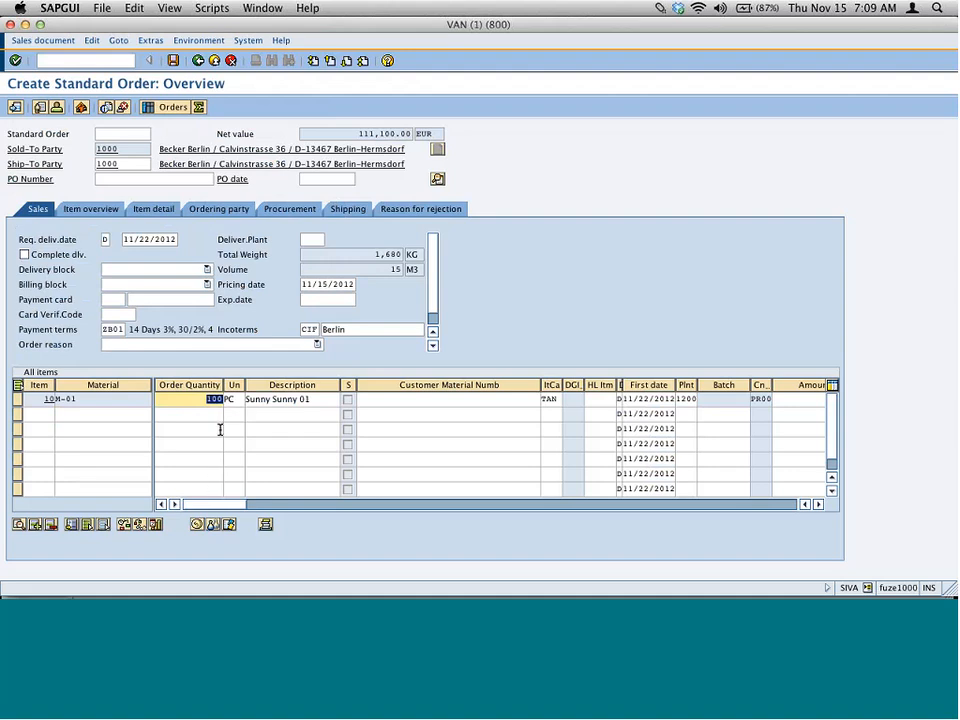
key(super+Tab)
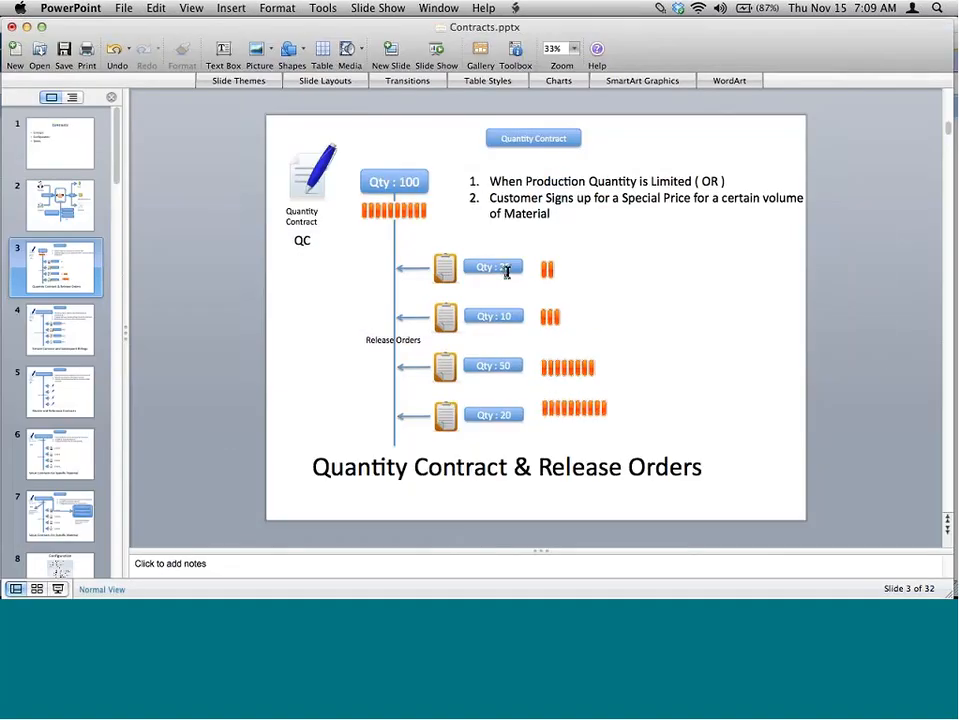
key(super+Tab)
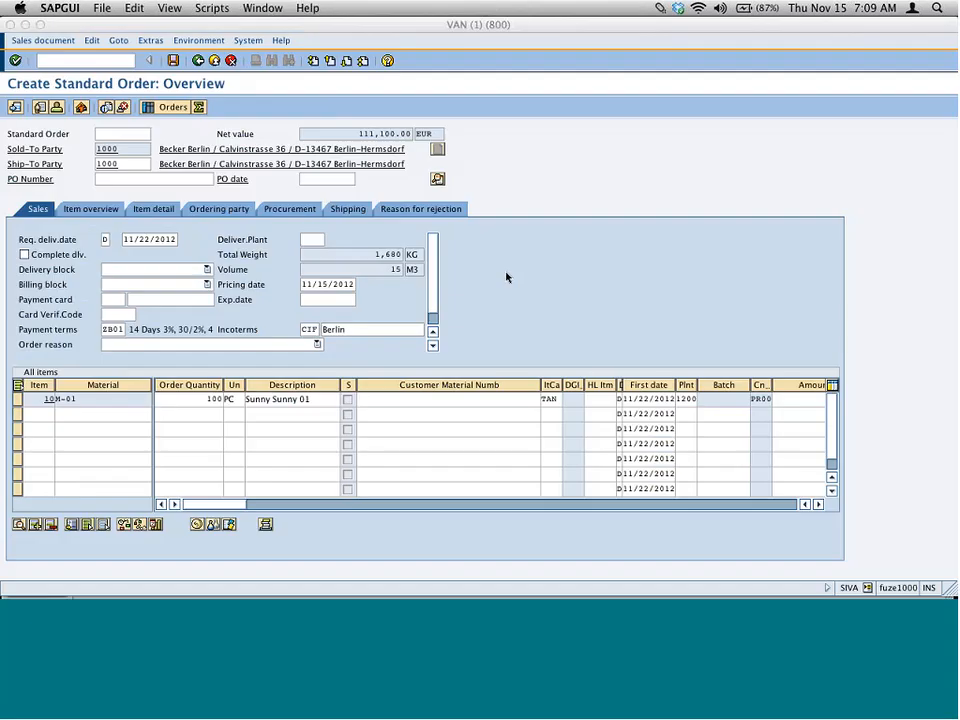
text(20)
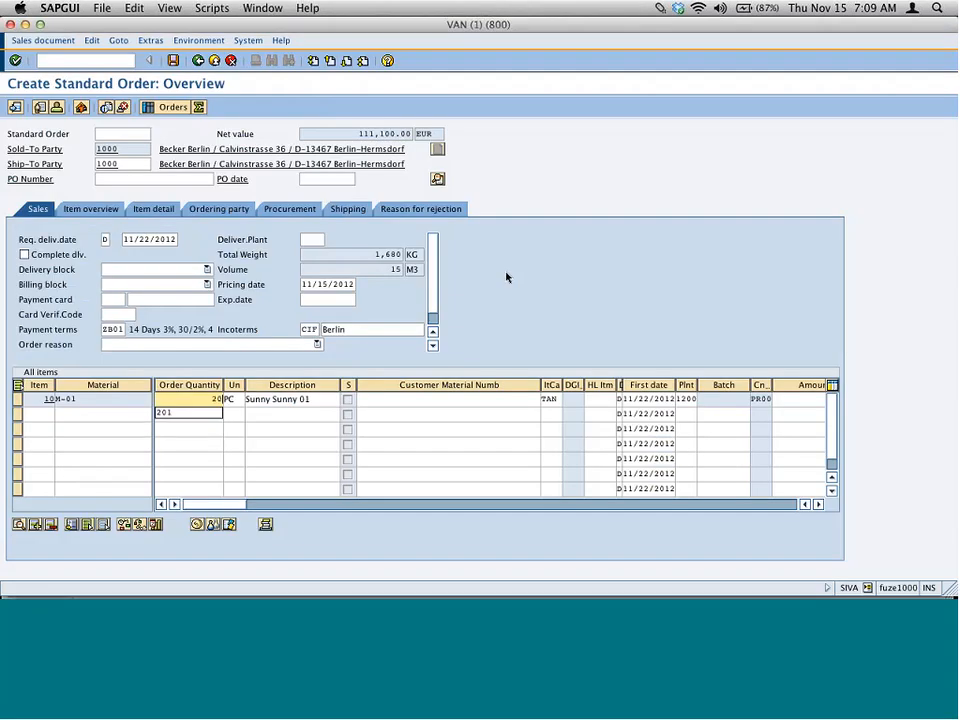
key(Return)
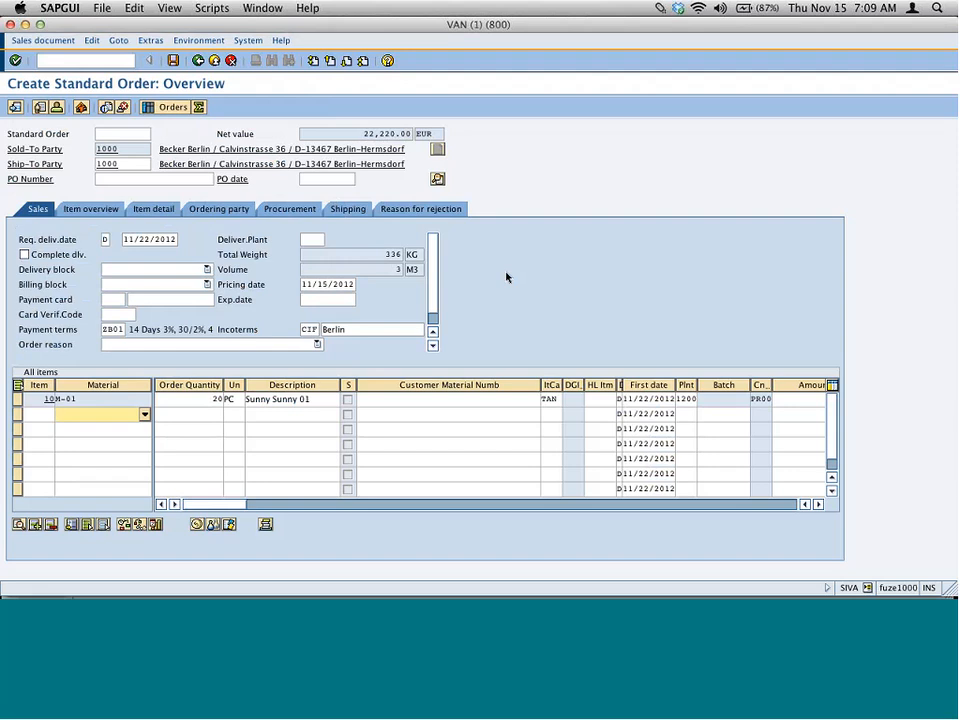
Enter the customer's purchase order number and save the standard order.
click(194, 178)
text(1)
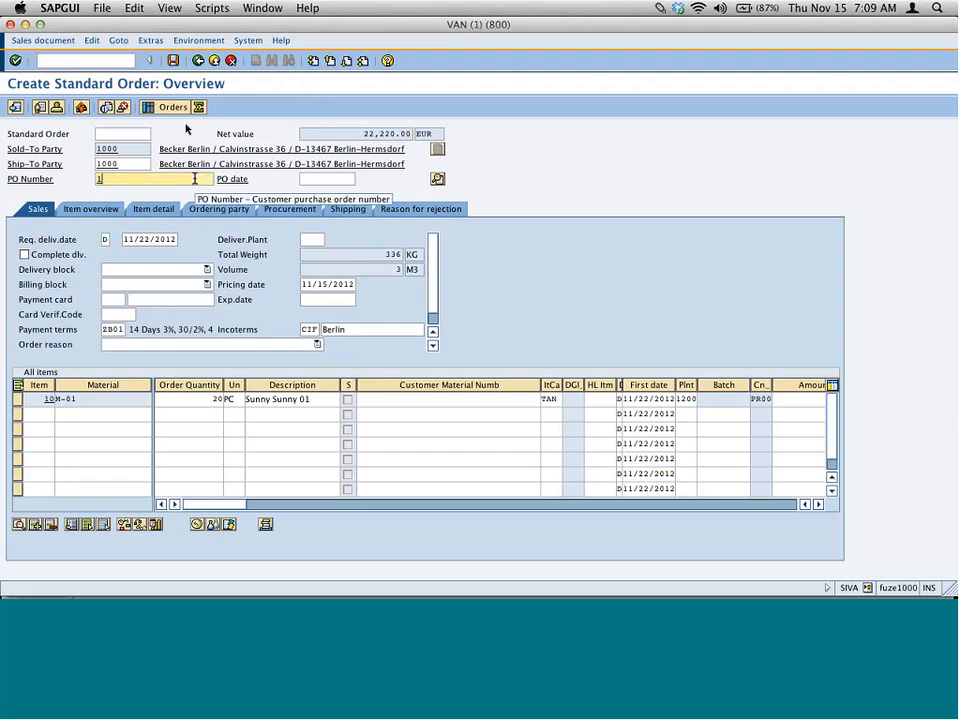
text(234)
key(Return)
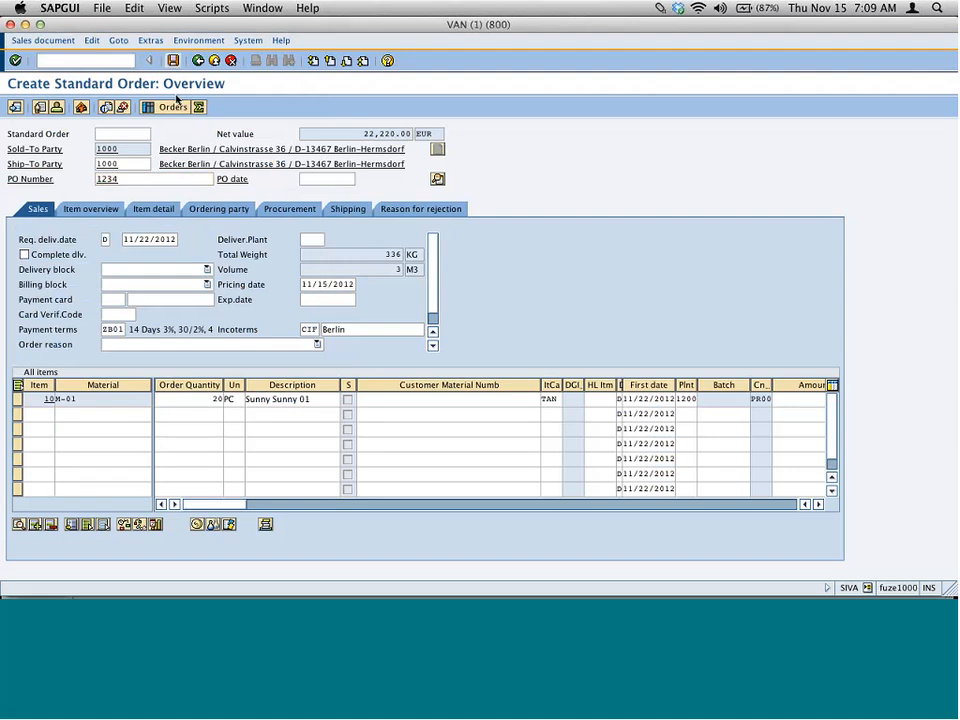
key(ctrl+s)
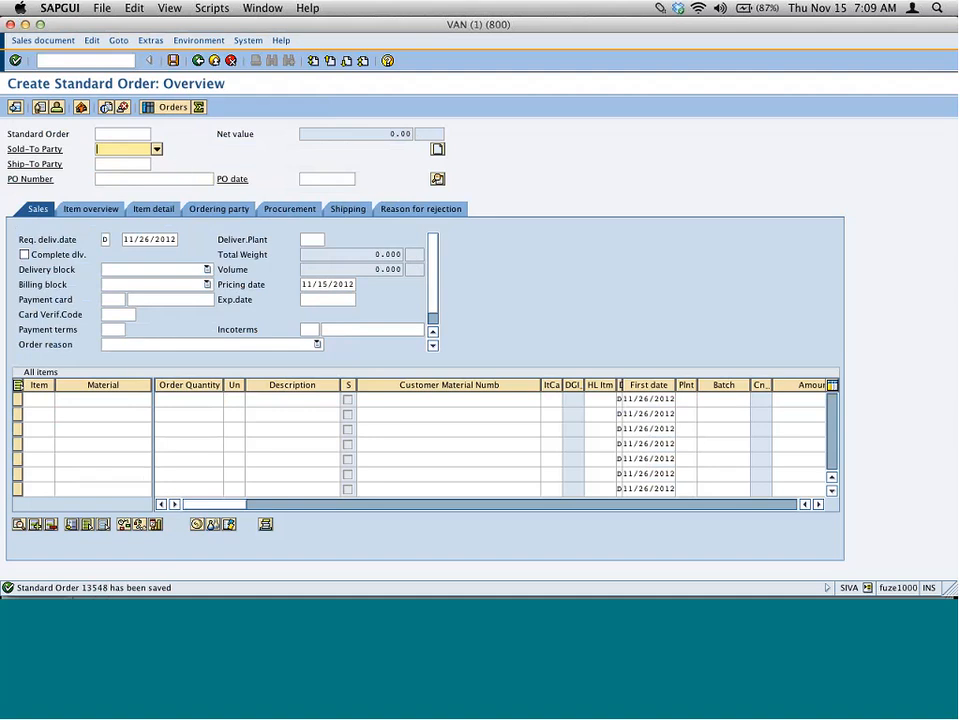
Open the saved order with VA02 - Change, try to create a delivery from it, and leave the resulting log.
click(198, 61)
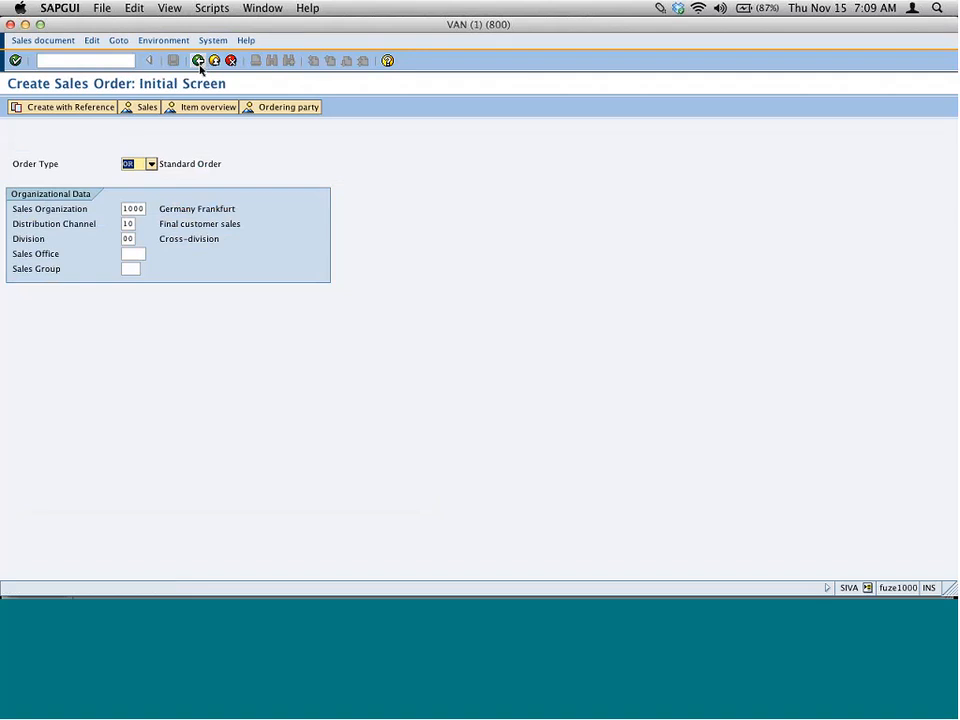
click(198, 61)
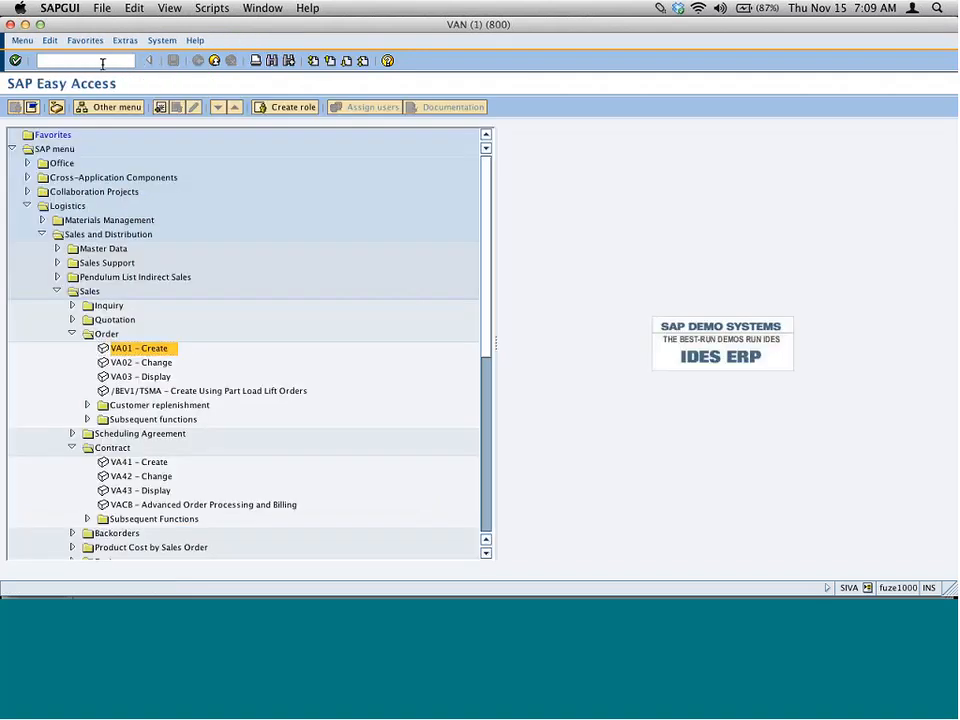
double_click(150, 362)
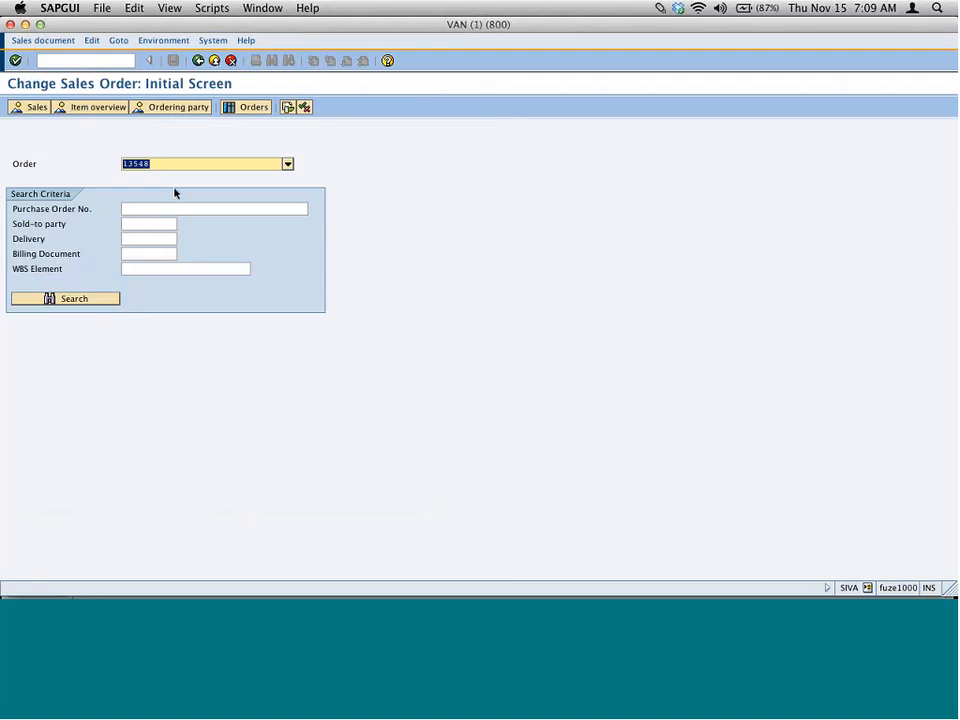
key(Return)
click(39, 40)
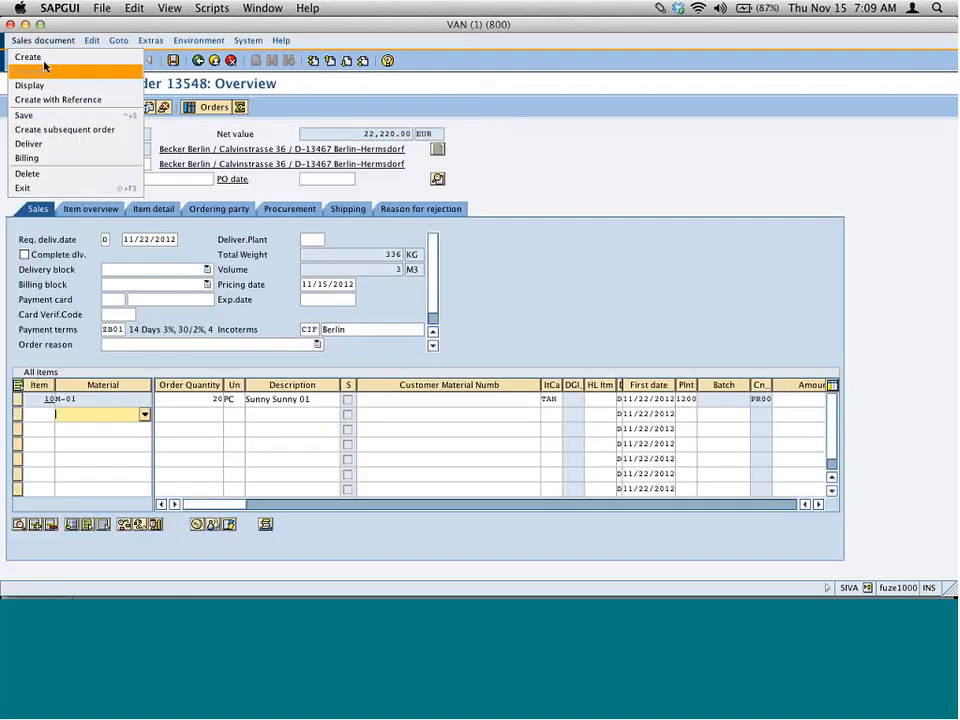
click(49, 146)
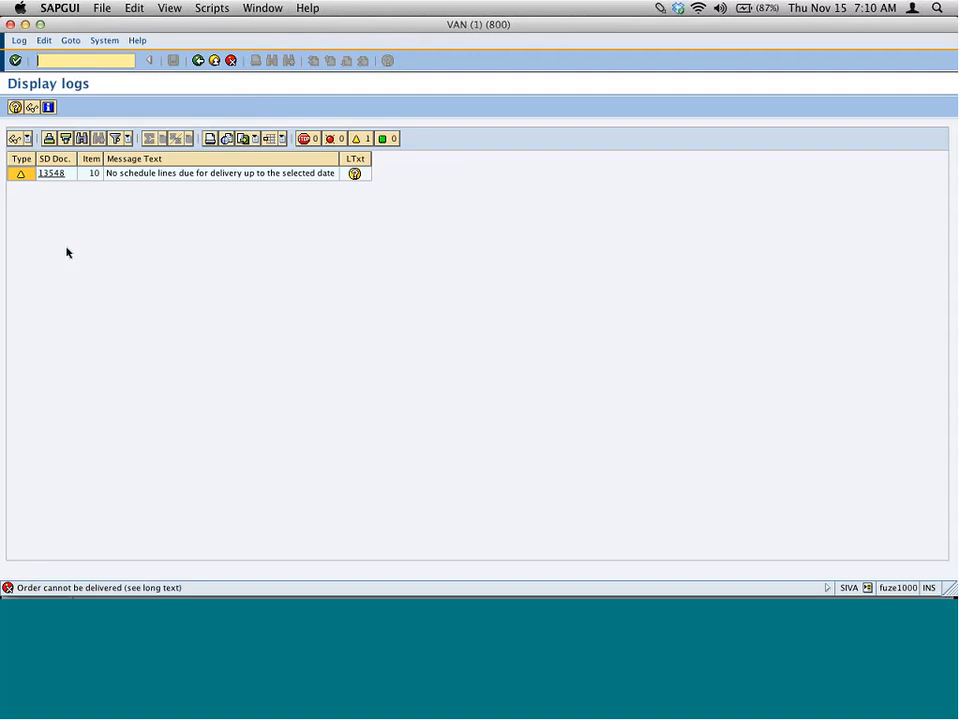
key(F3)
Set the delivery selection date to 12/15/2012 and create the outbound delivery for the order.
click(152, 209)
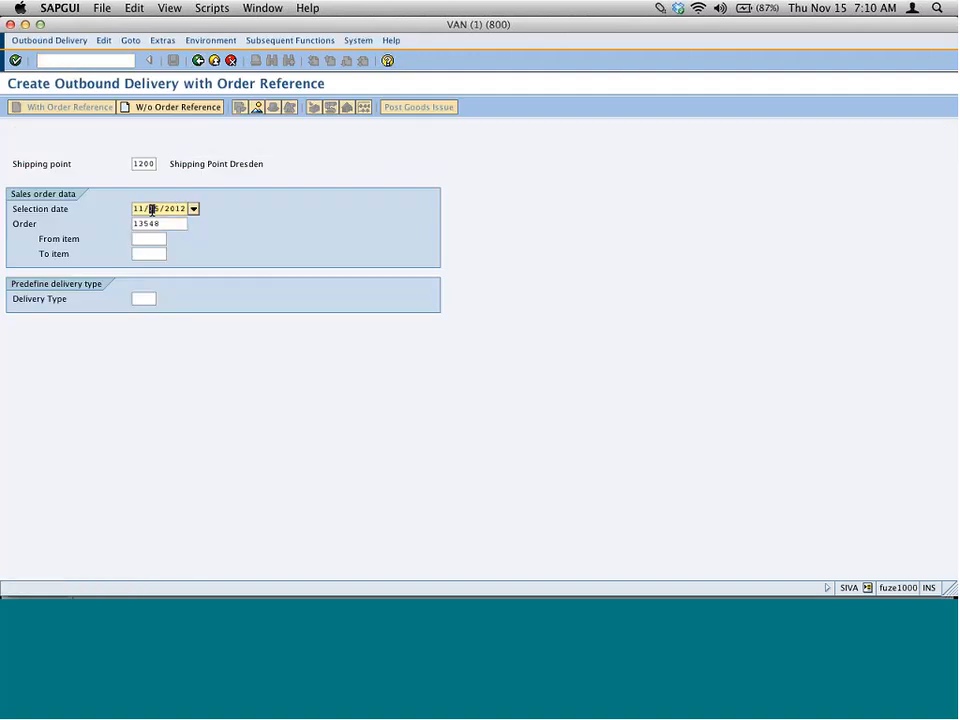
click(157, 209)
click(133, 208)
text(12)
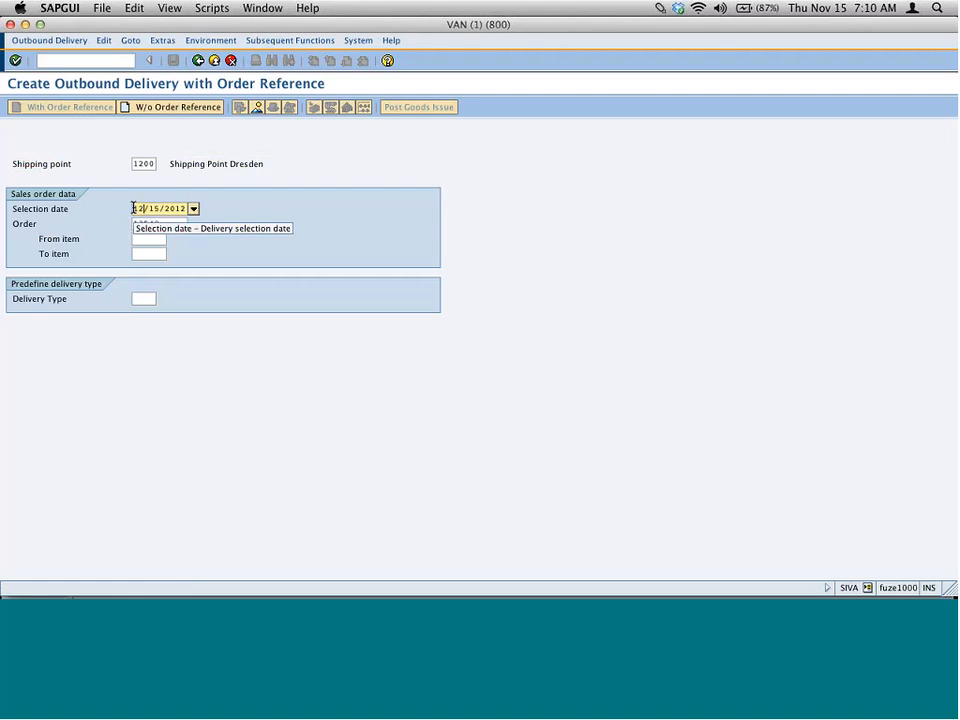
key(Return)
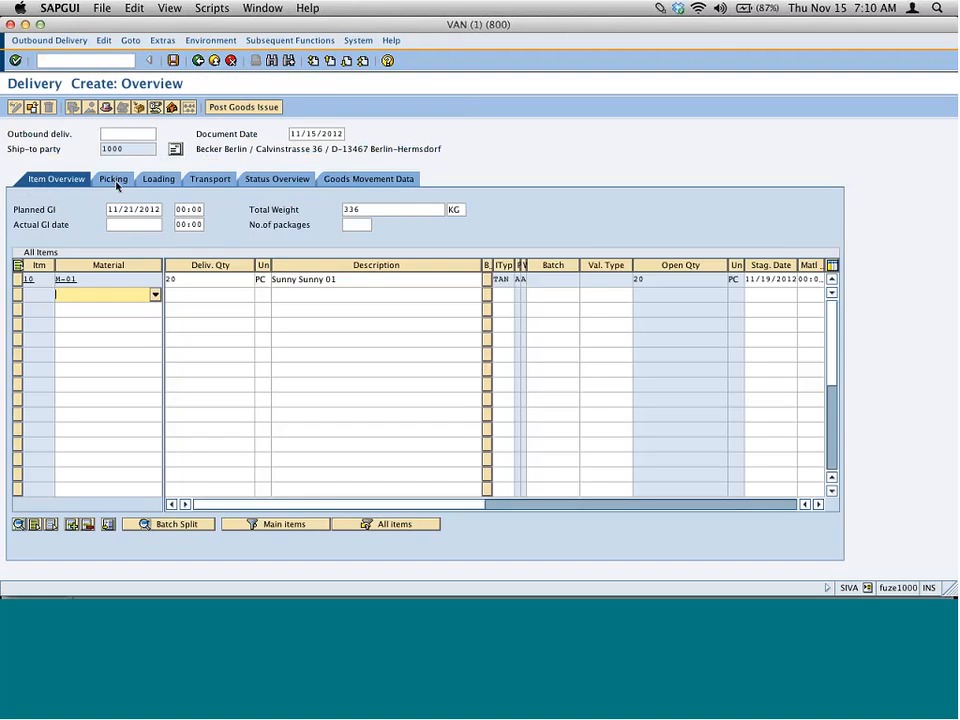
Save the outbound delivery and return to the SAP Easy Access screen.
click(115, 182)
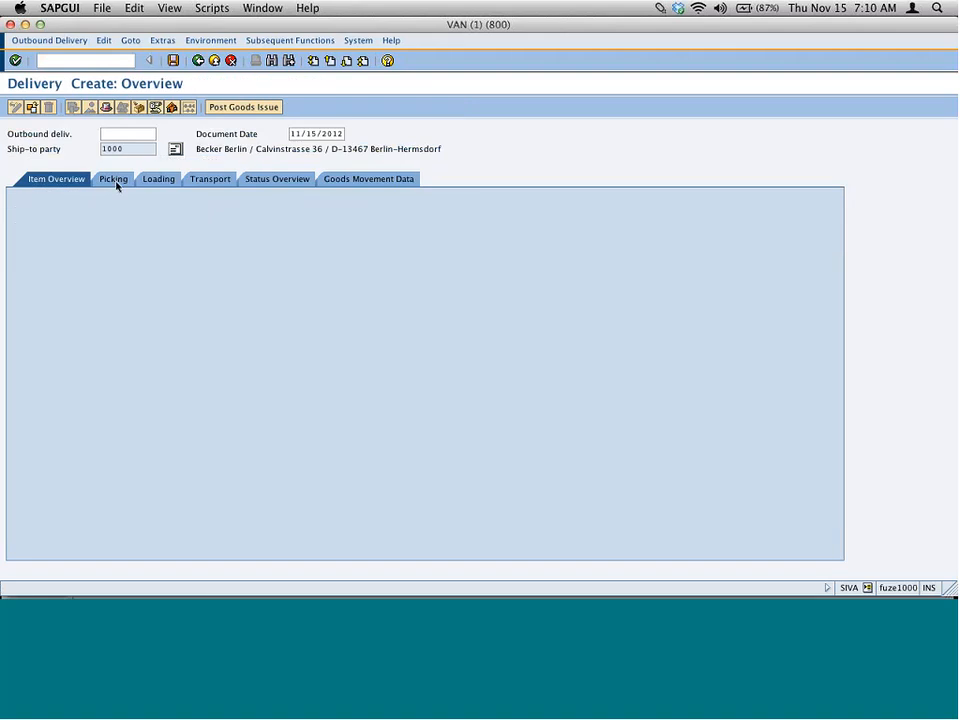
click(174, 63)
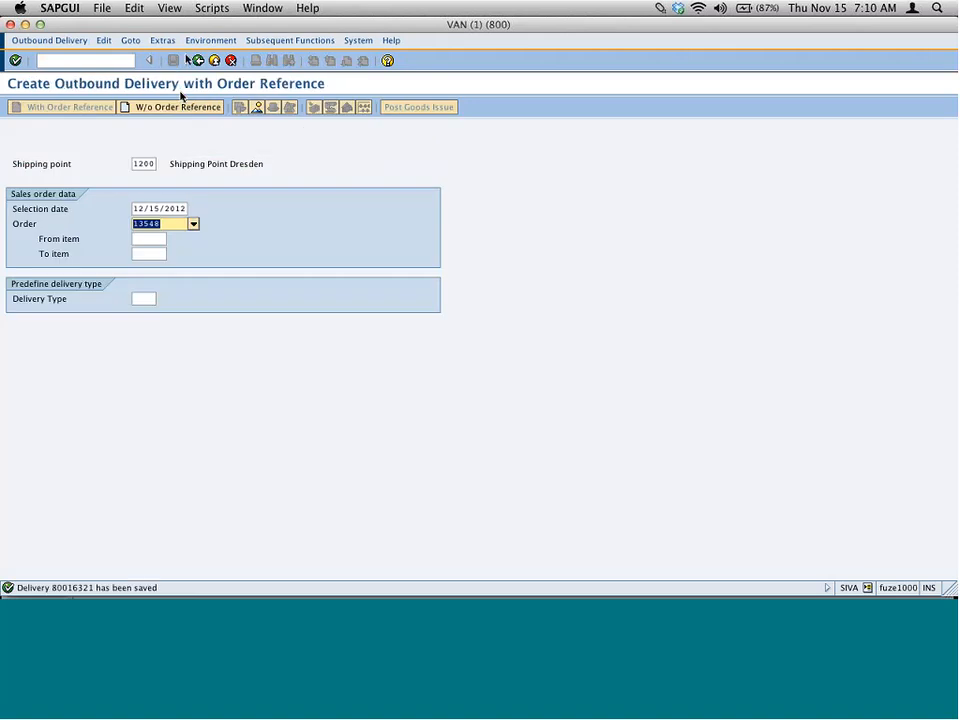
click(201, 63)
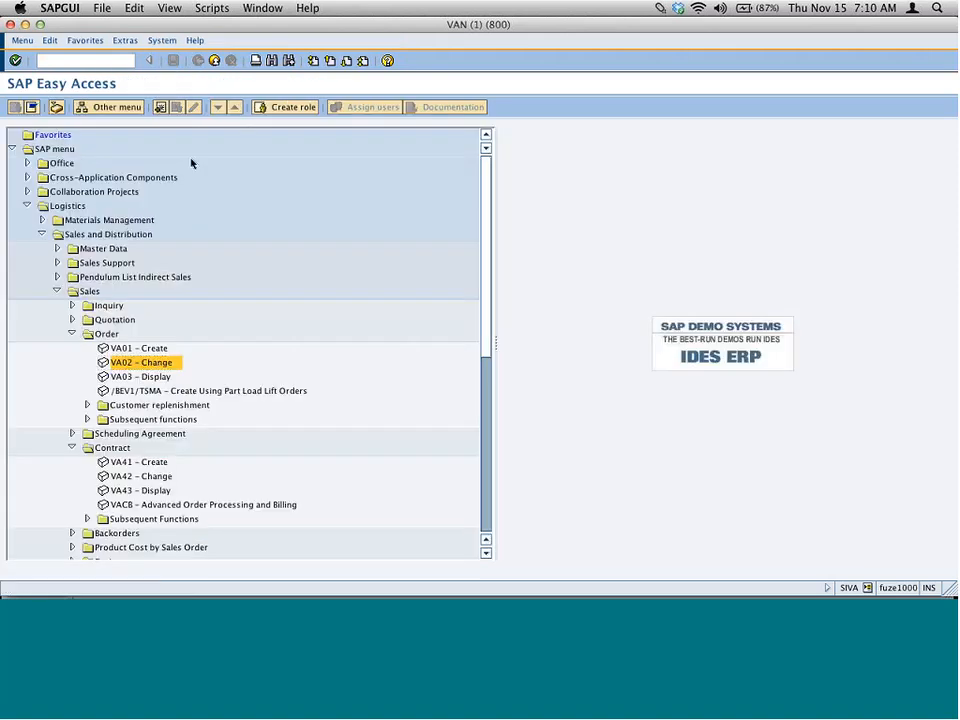
Start a second standard order with VA01 - Create, copying the data from the same quantity contract as reference.
key(super+Tab)
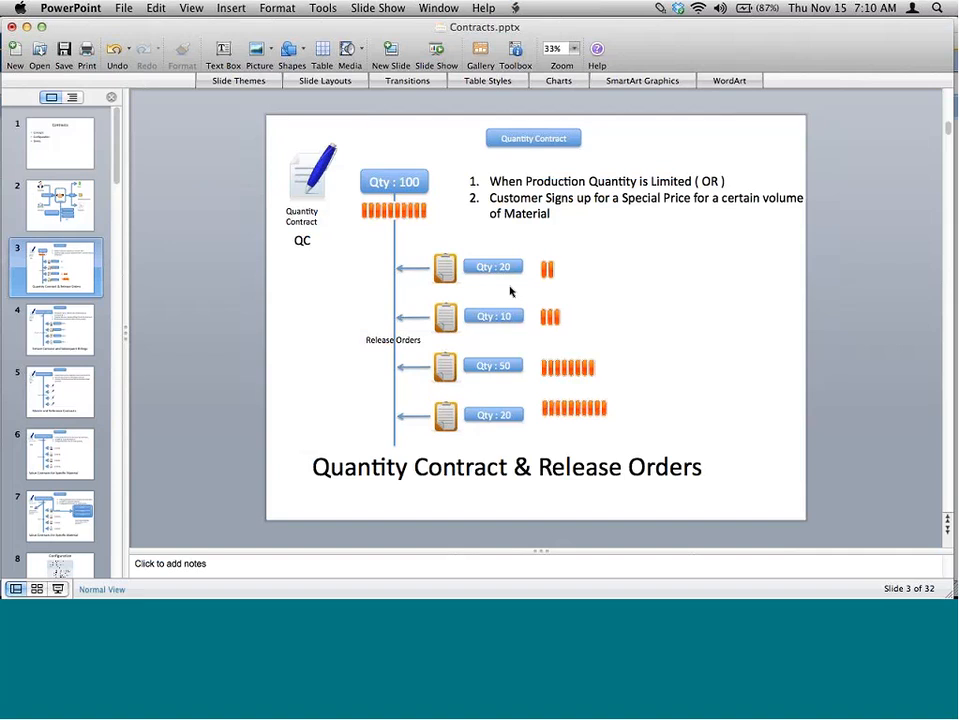
key(super+Tab)
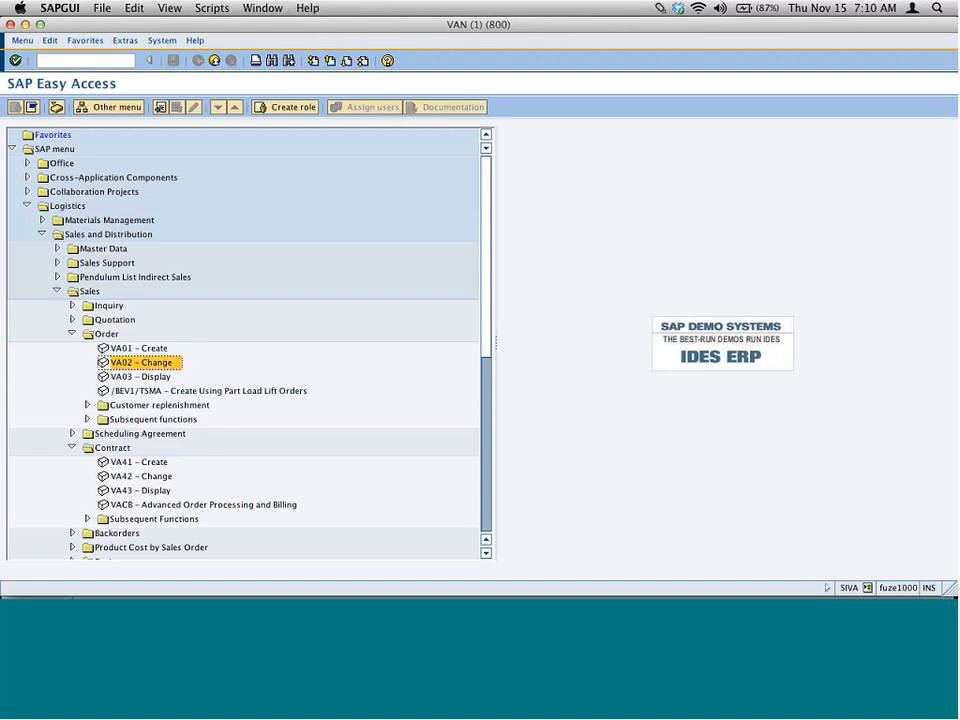
click(147, 348)
double_click(147, 348)
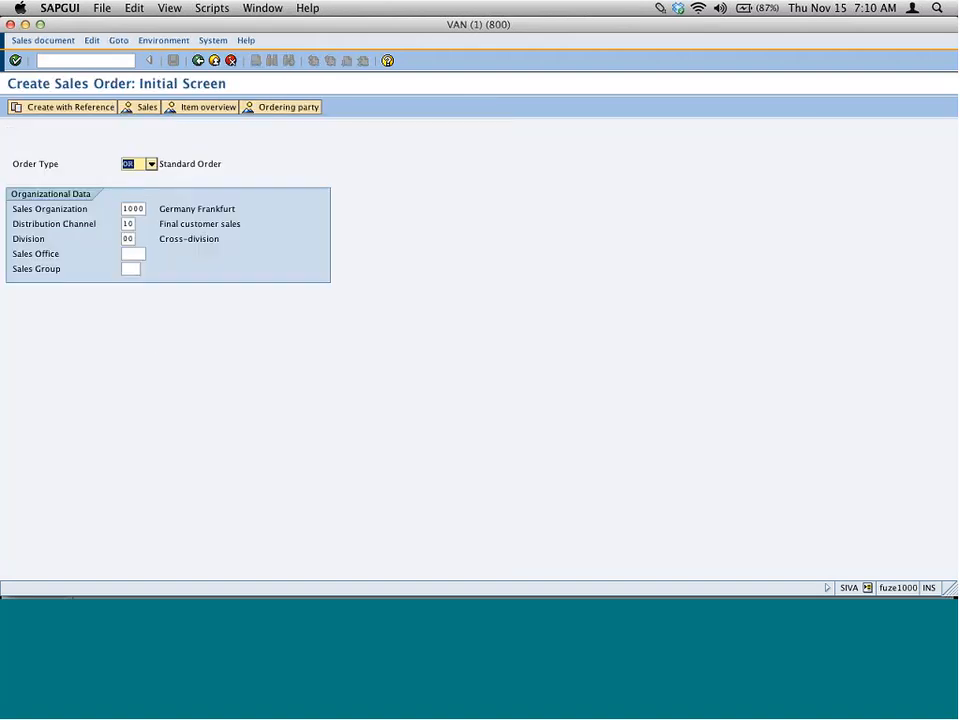
click(88, 108)
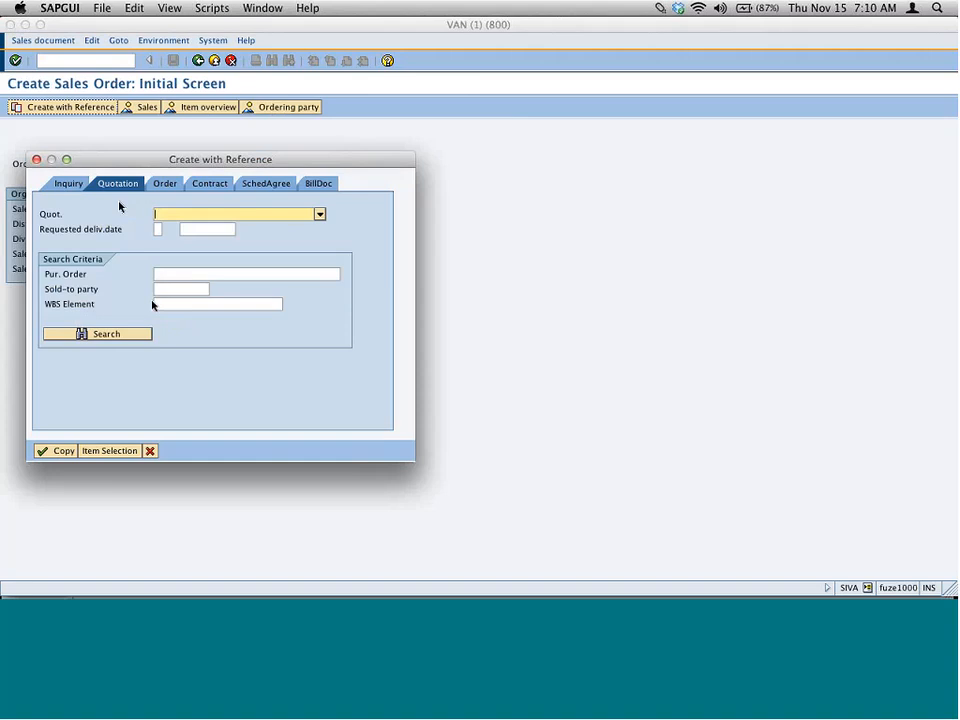
click(212, 184)
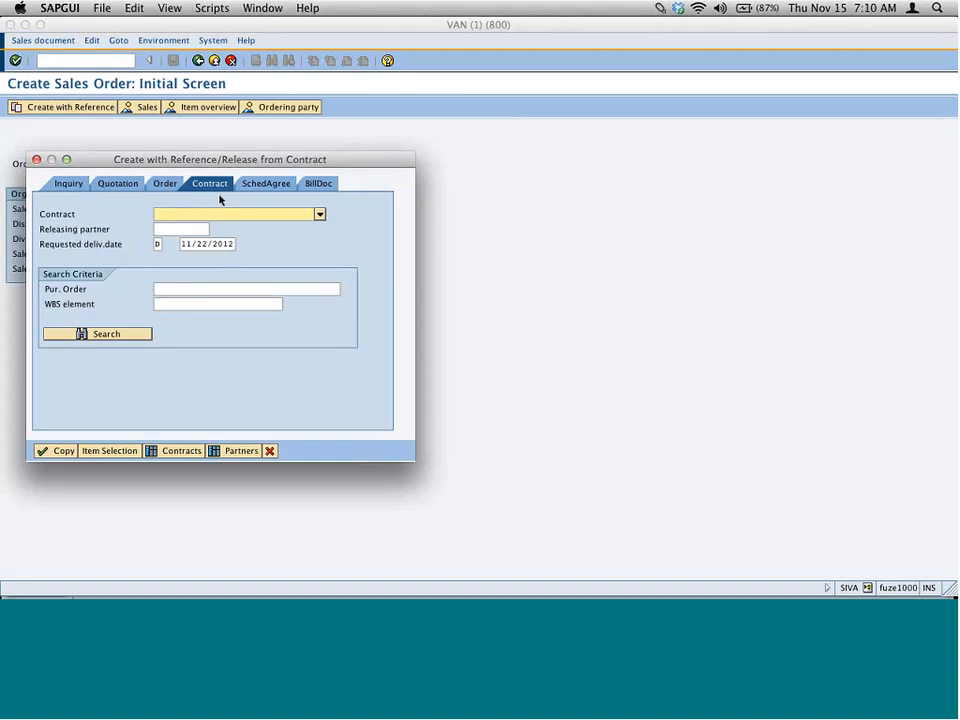
text(40000215)
click(60, 452)
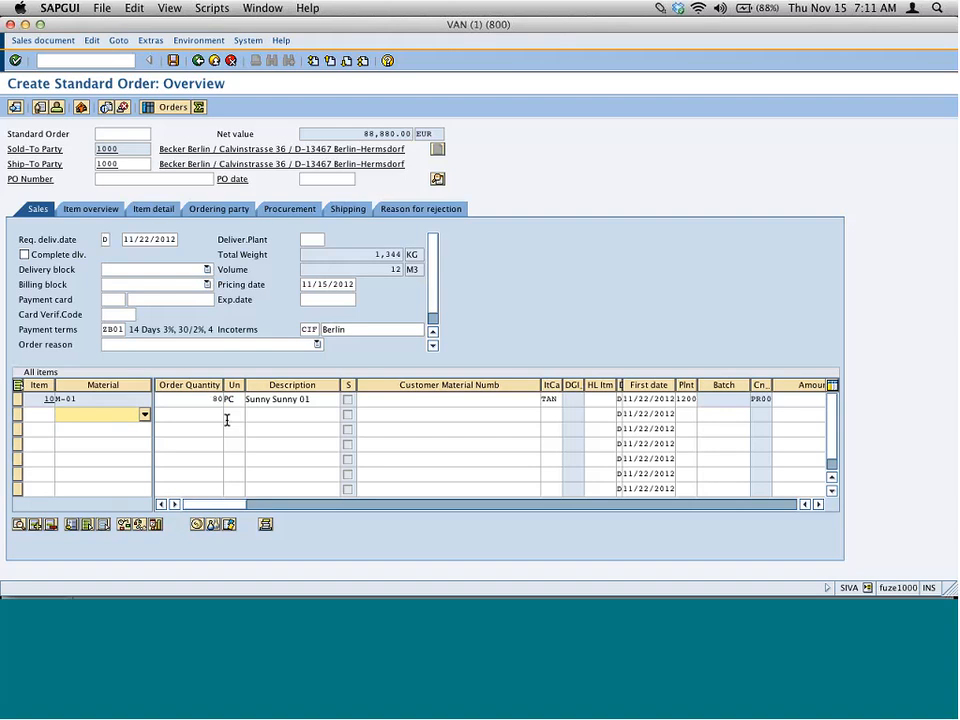
Set the order quantity of item 10, material M-01, to 10 PC in the standard order.
double_click(217, 399)
key(super+Tab)
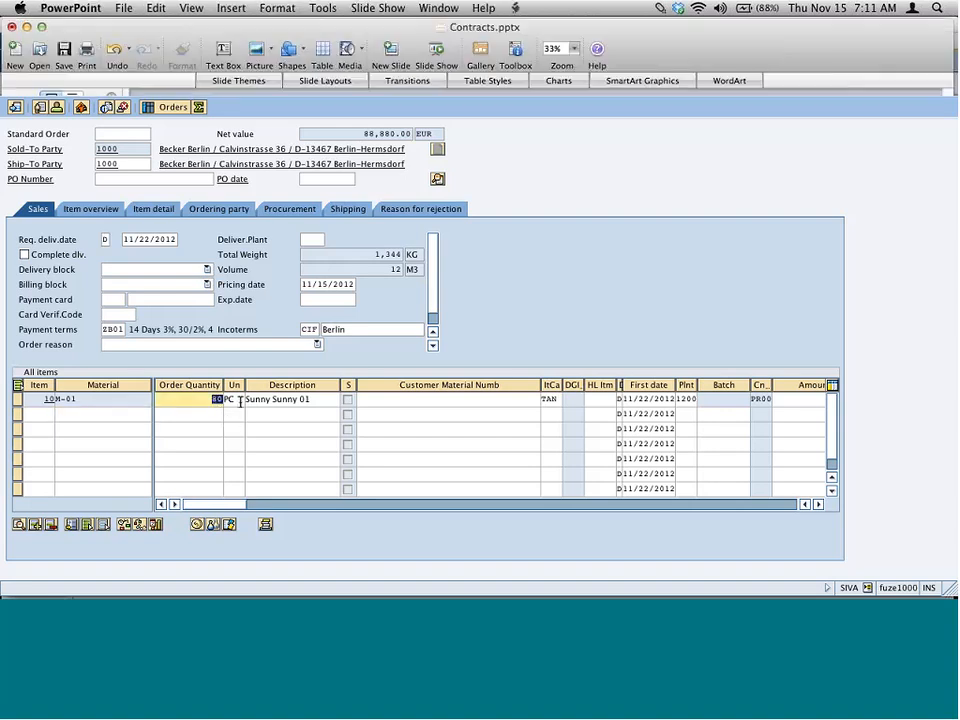
key(super+Tab)
text(10)
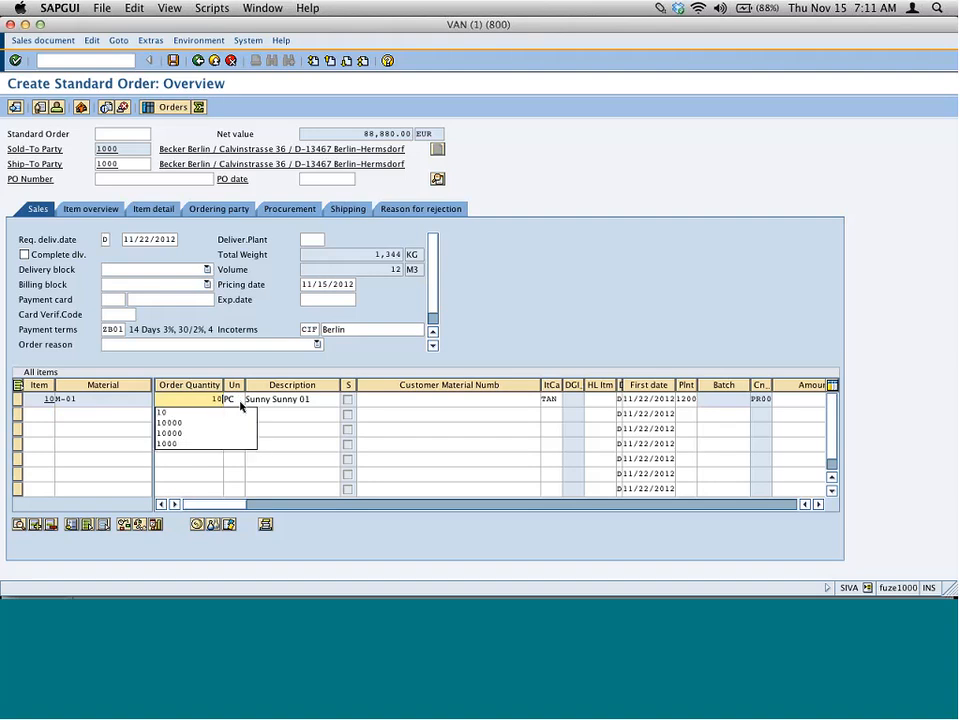
key(Return)
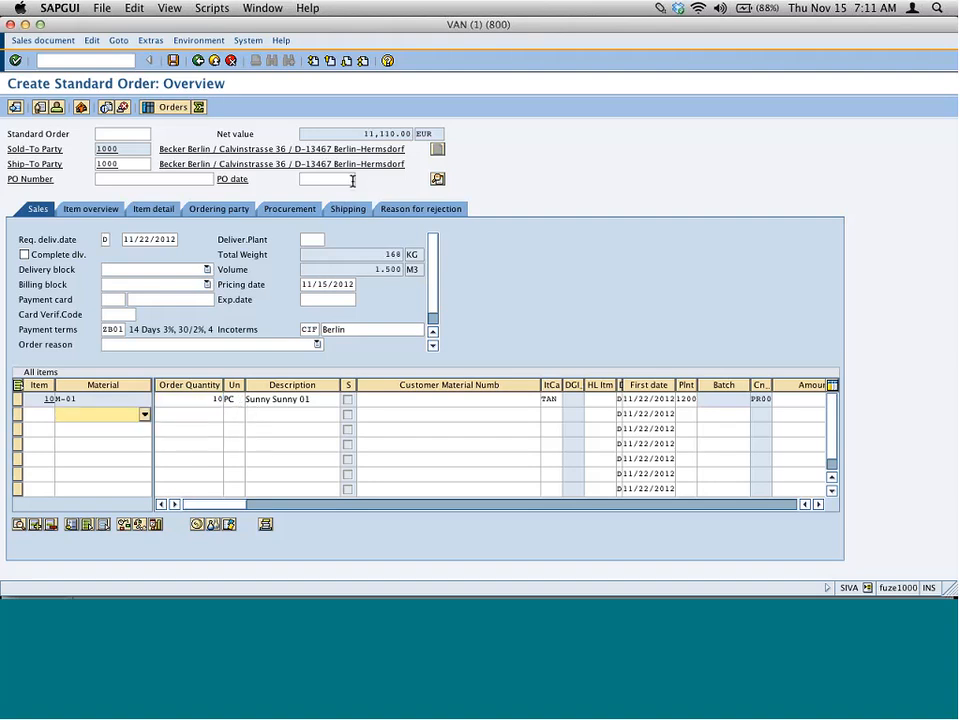
Enter the customer's PO number in the standard order and save the order.
click(171, 179)
text(1234)
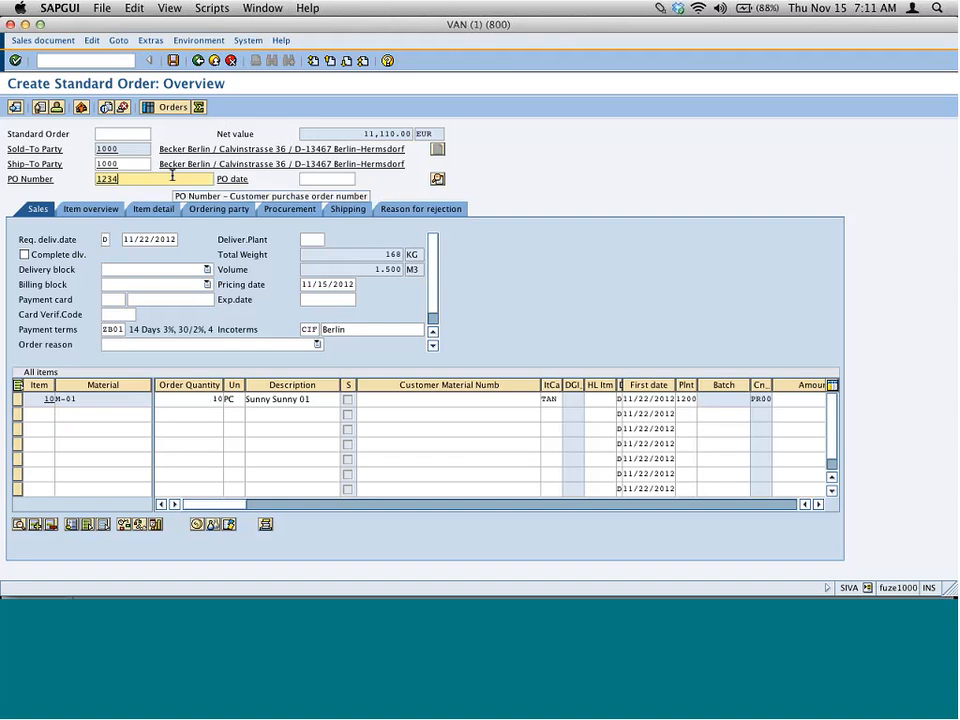
key(Return)
click(173, 61)
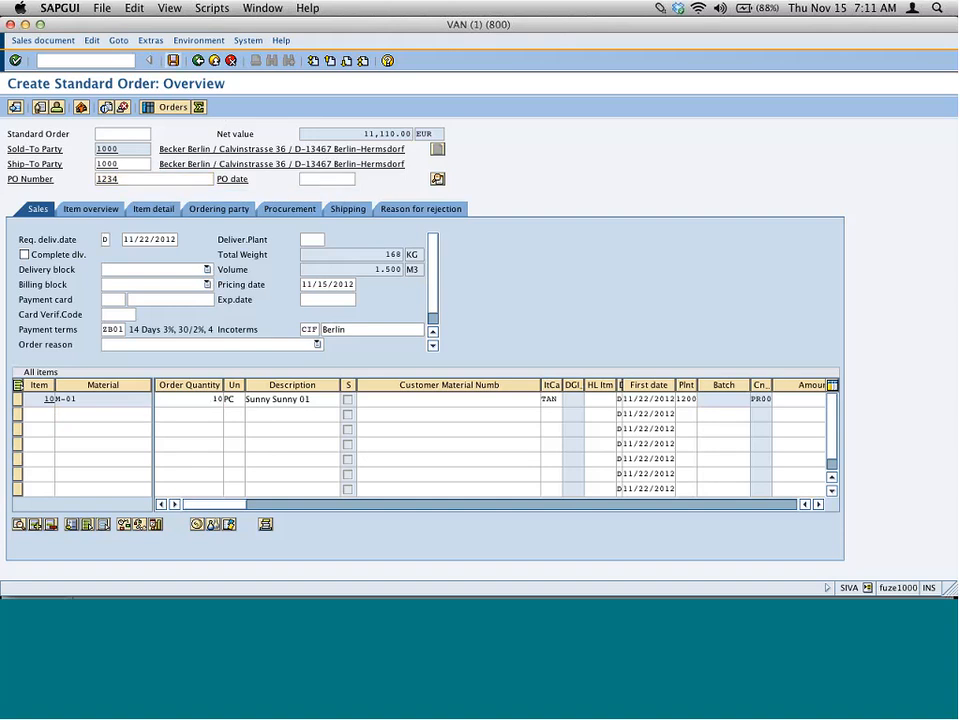
click(198, 61)
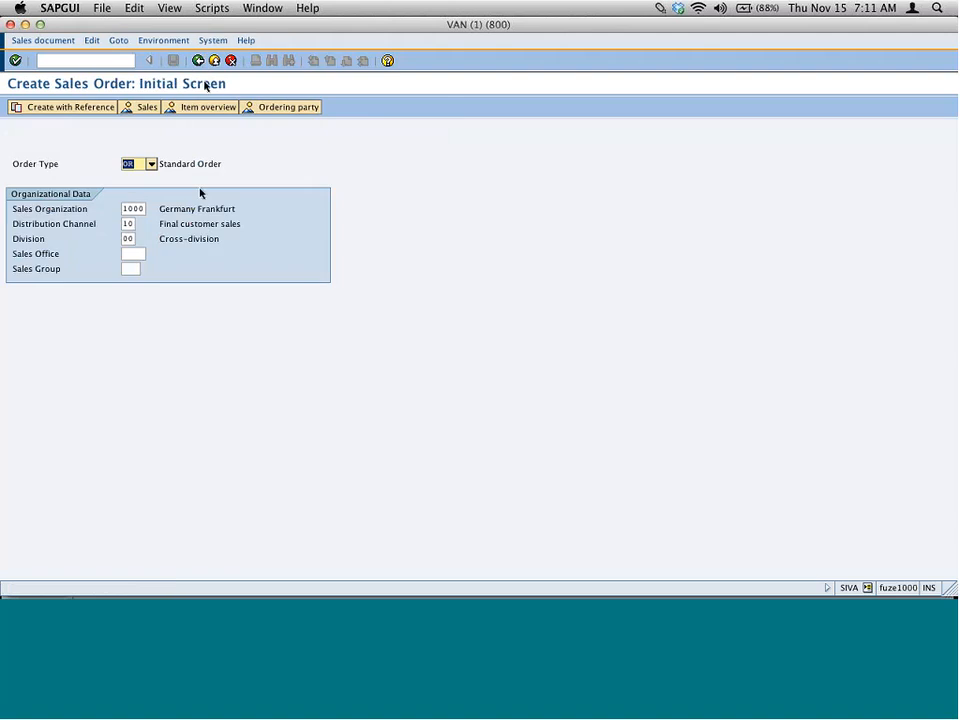
key(super+Tab)
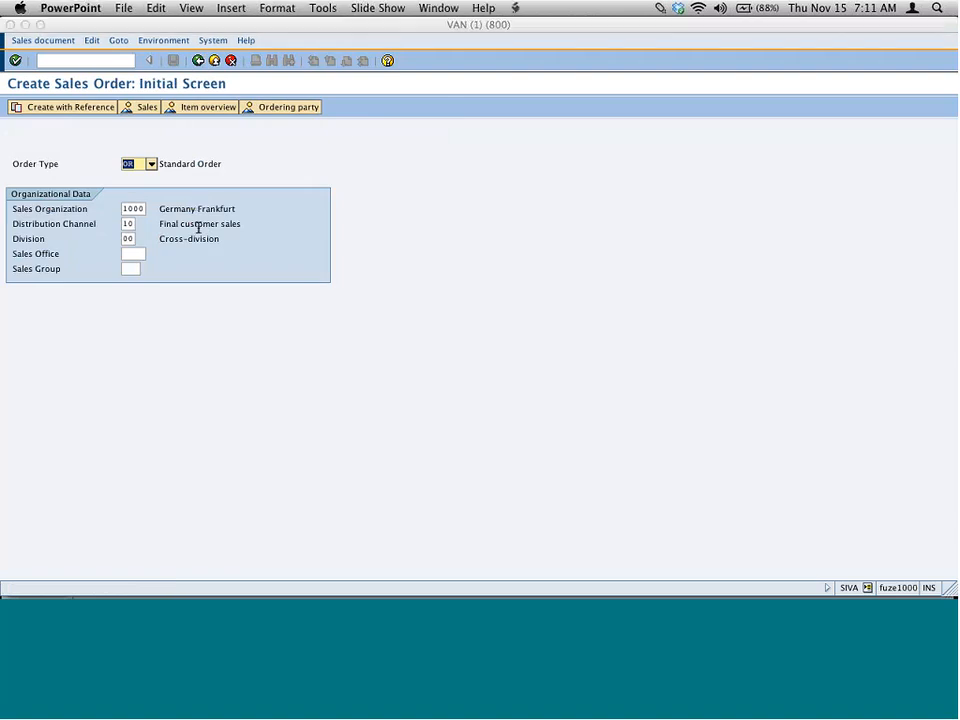
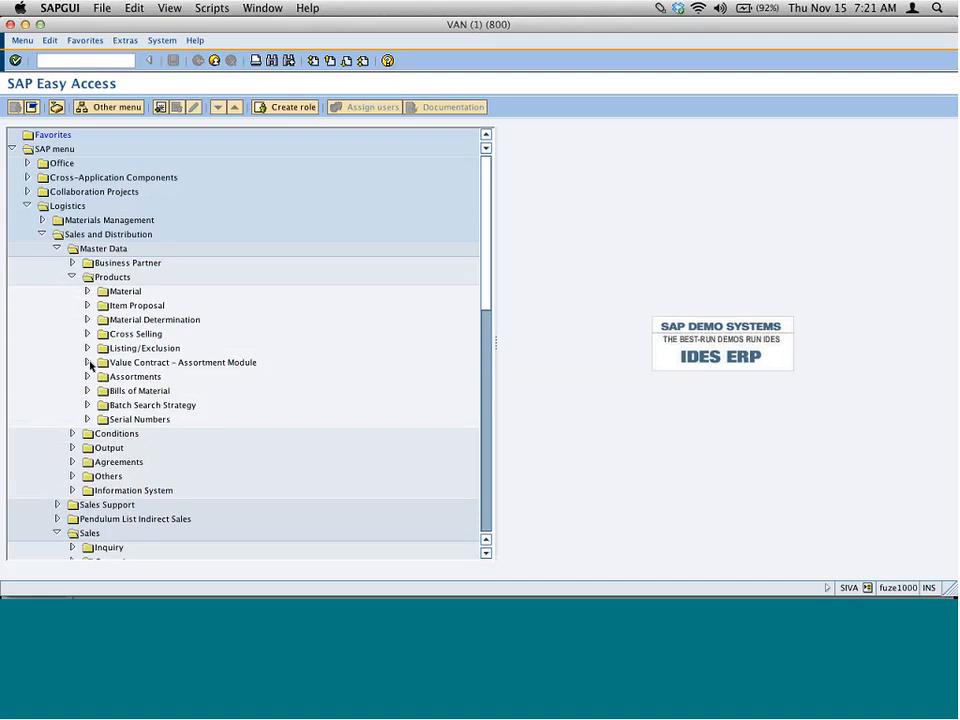
Start a new value contract assortment module with WSV2 - Create and open its item entry without specifying a module number.
click(88, 362)
click(240, 362)
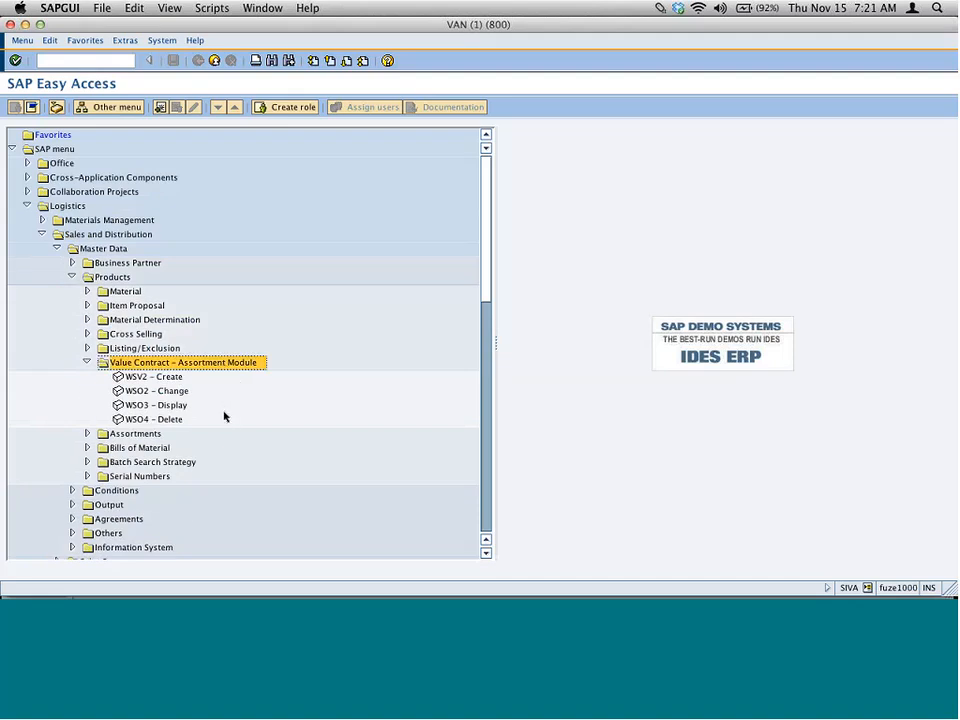
double_click(152, 377)
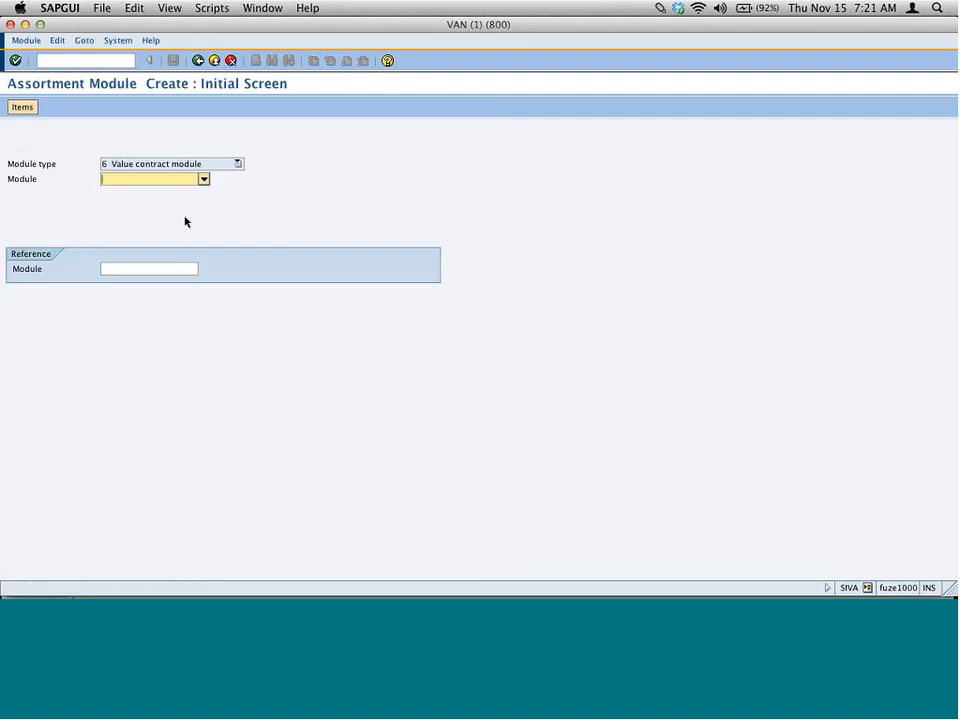
key(Return)
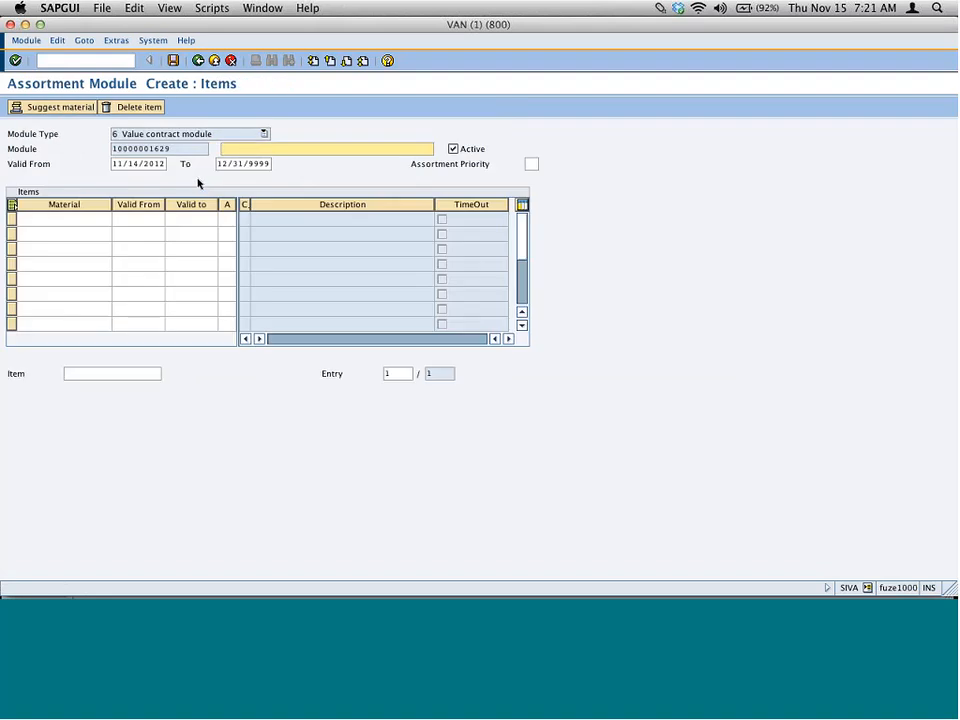
Enter materials M-01, M-02 and M-03 as the items of the assortment module.
click(73, 219)
text(m-)
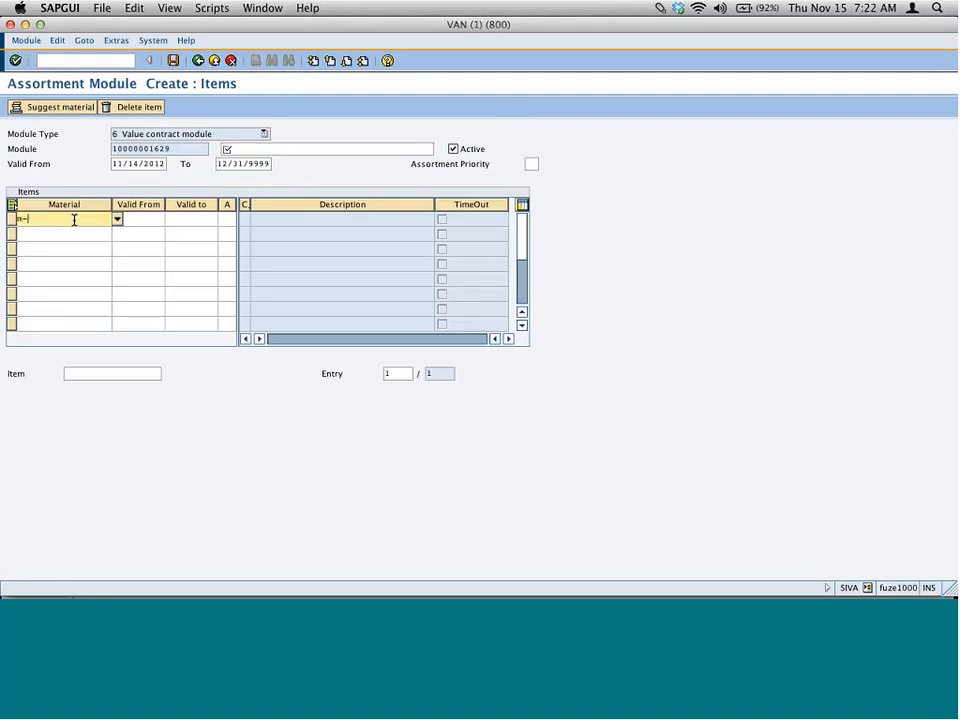
text(01)
key(Down)
text(m-)
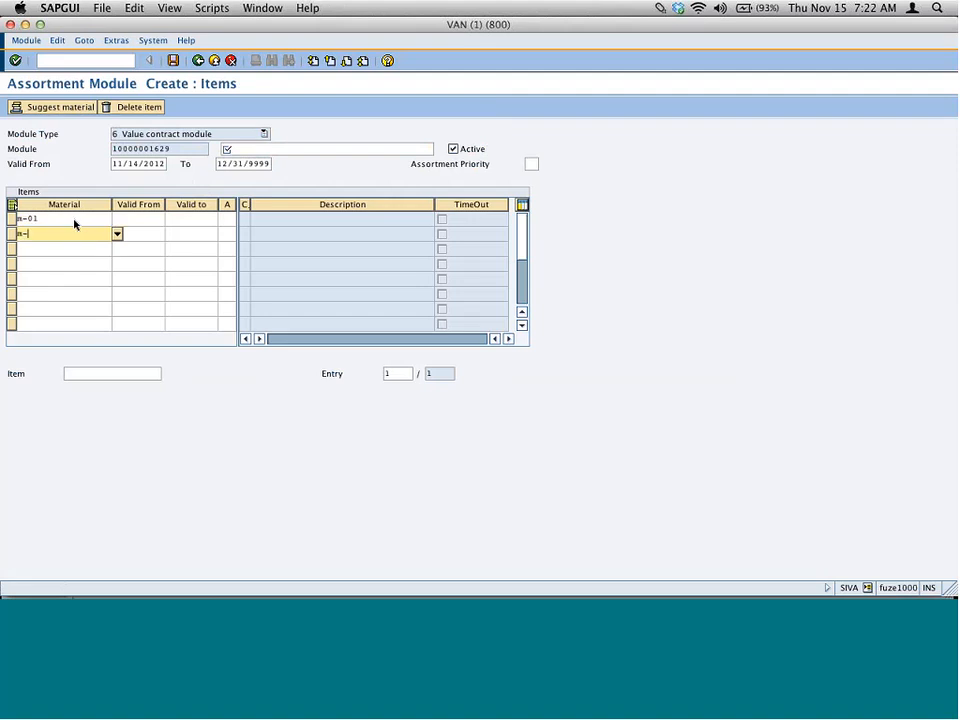
text(02)
key(Down)
text(m-0)
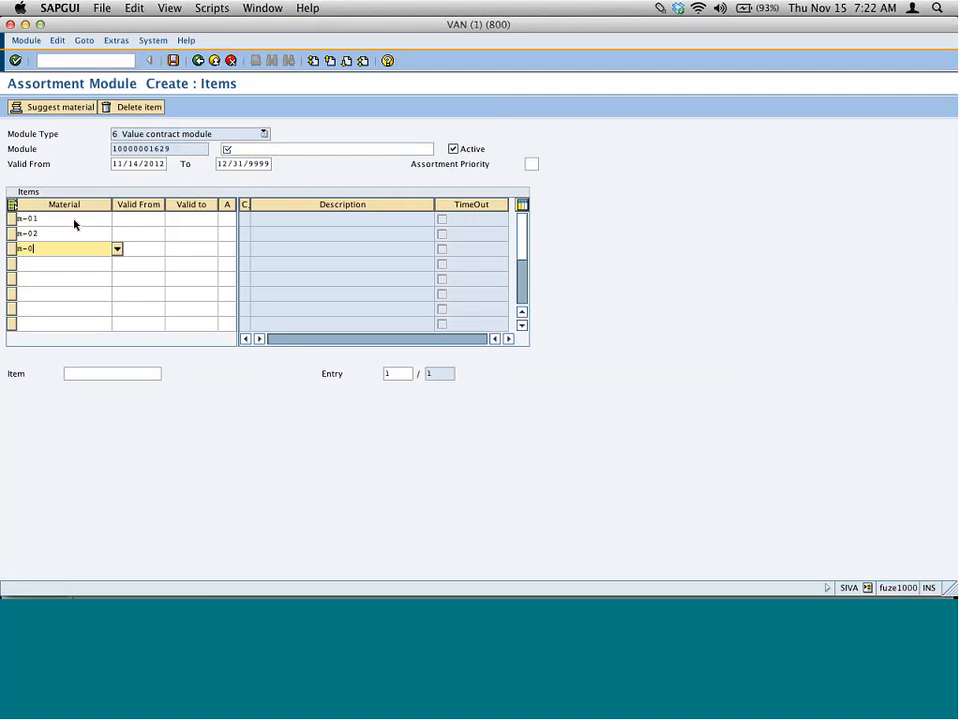
text(3)
key(Return)
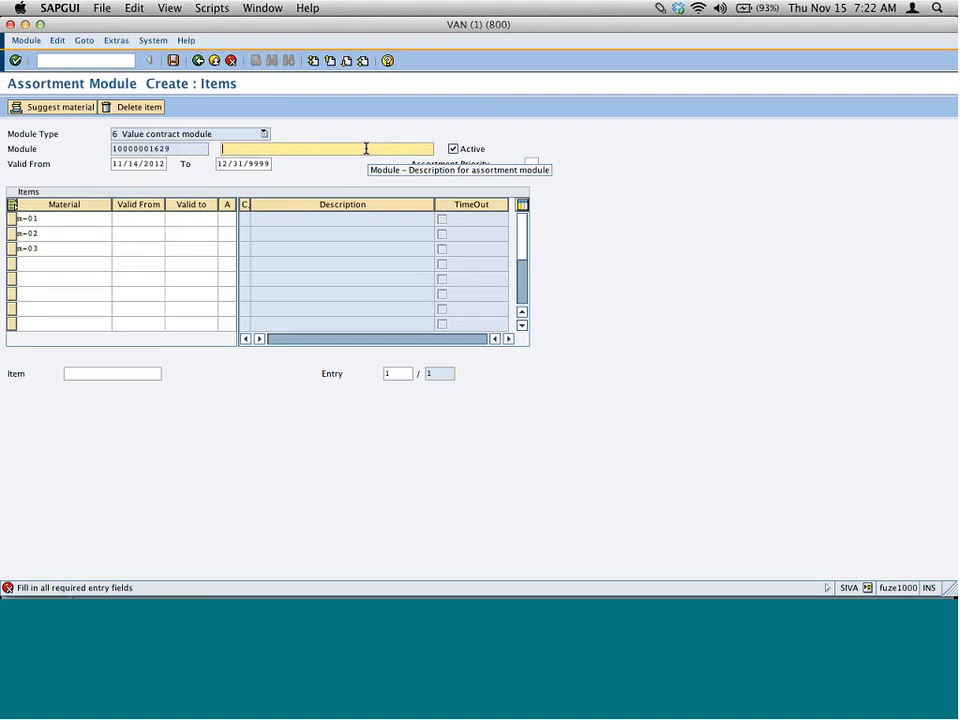
Fill in the assortment module's required description as "ASSORTMENT OF COMPUTERS".
text(assort)
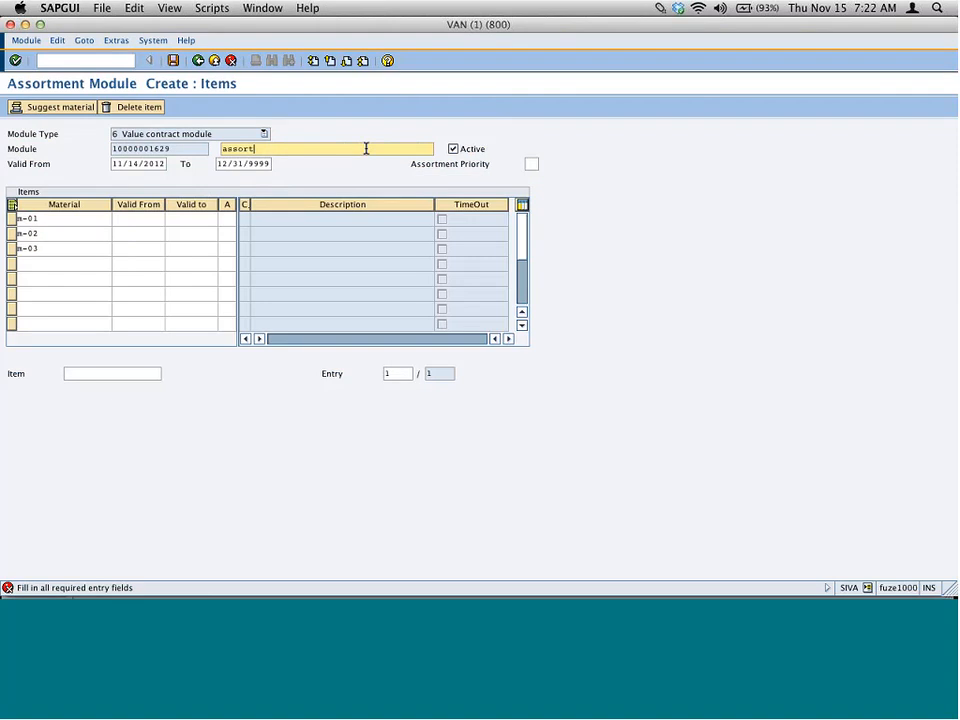
text(ment of compi)
text(ters)
key(Return)
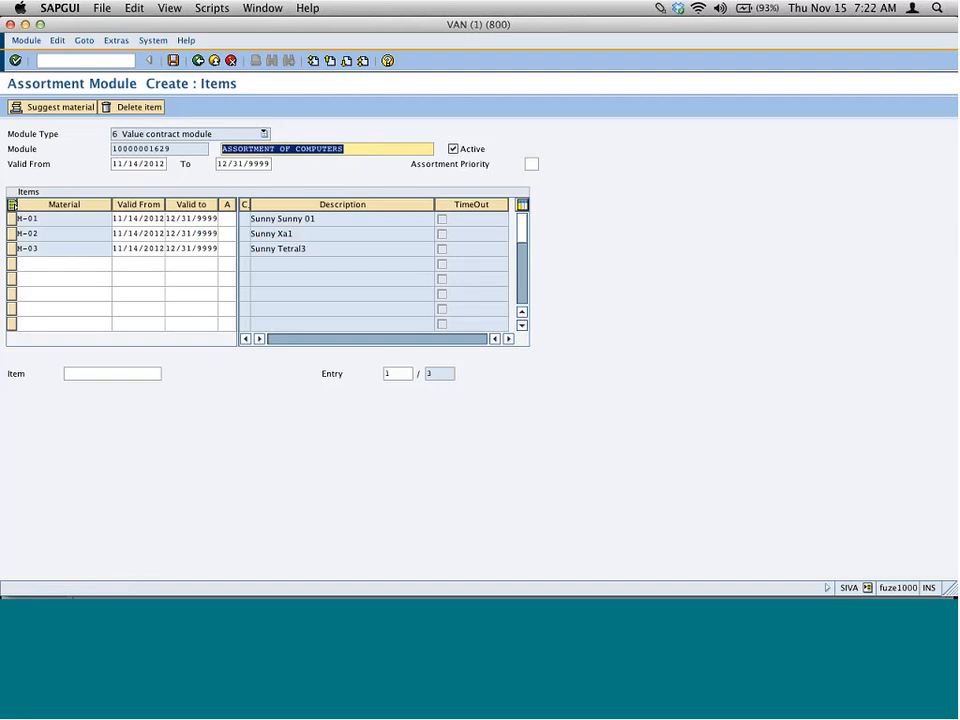
click(359, 148)
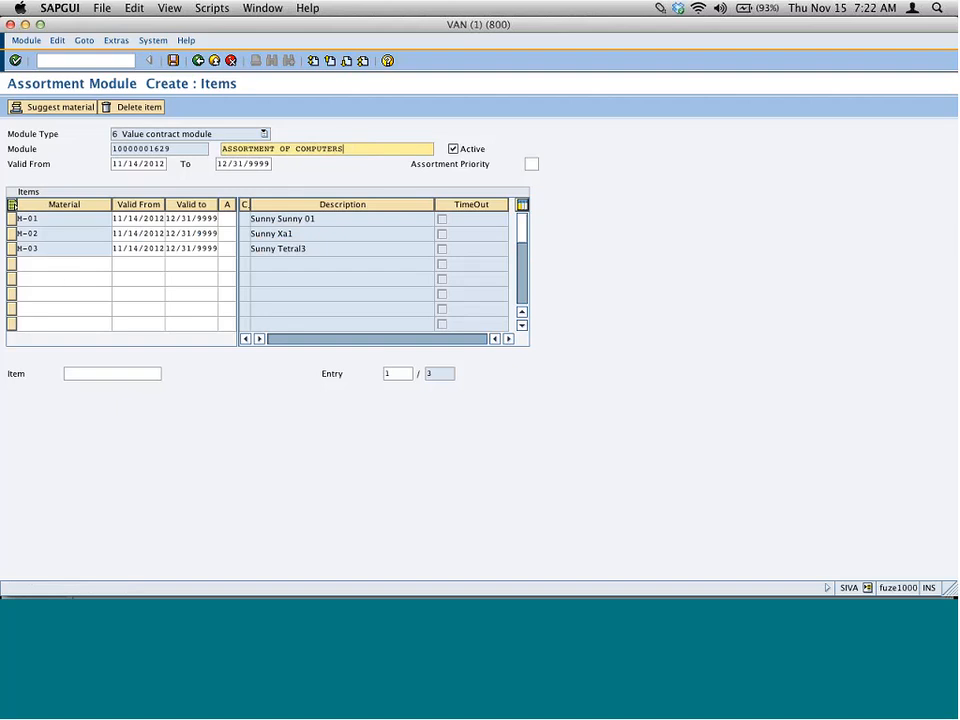
Check the module's material items and number, then save the assortment module and return to SAP Easy Access.
click(30, 248)
click(35, 232)
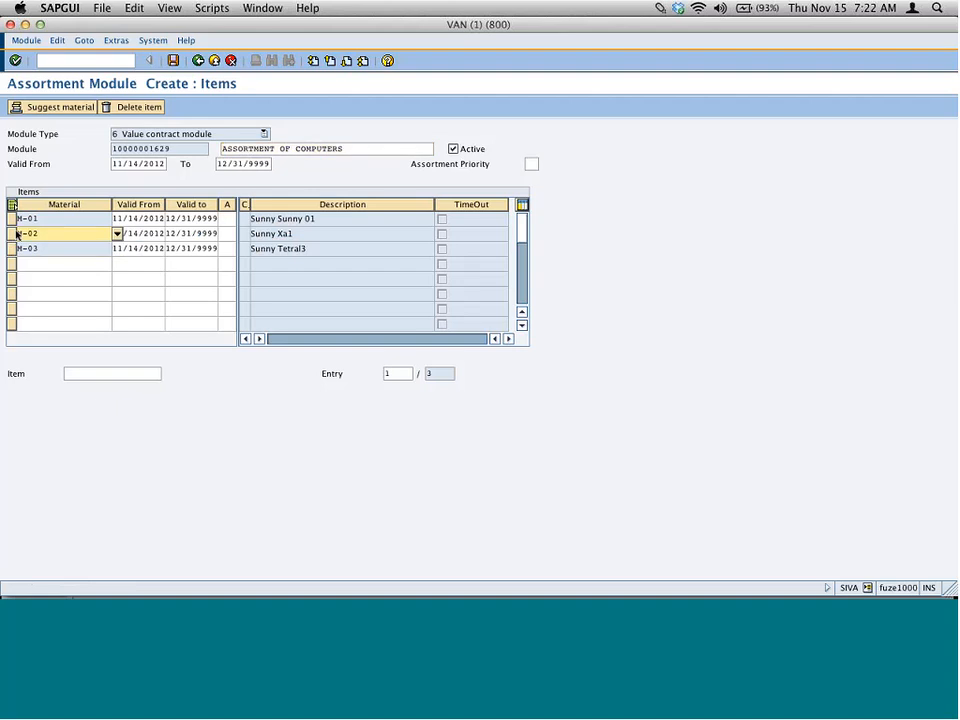
click(36, 218)
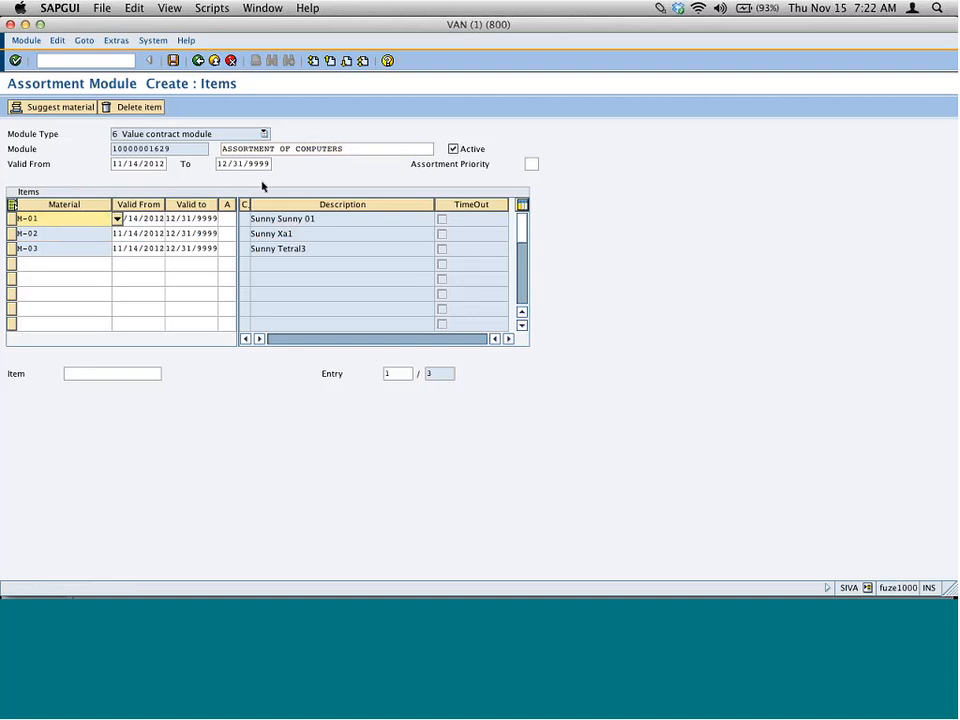
double_click(188, 149)
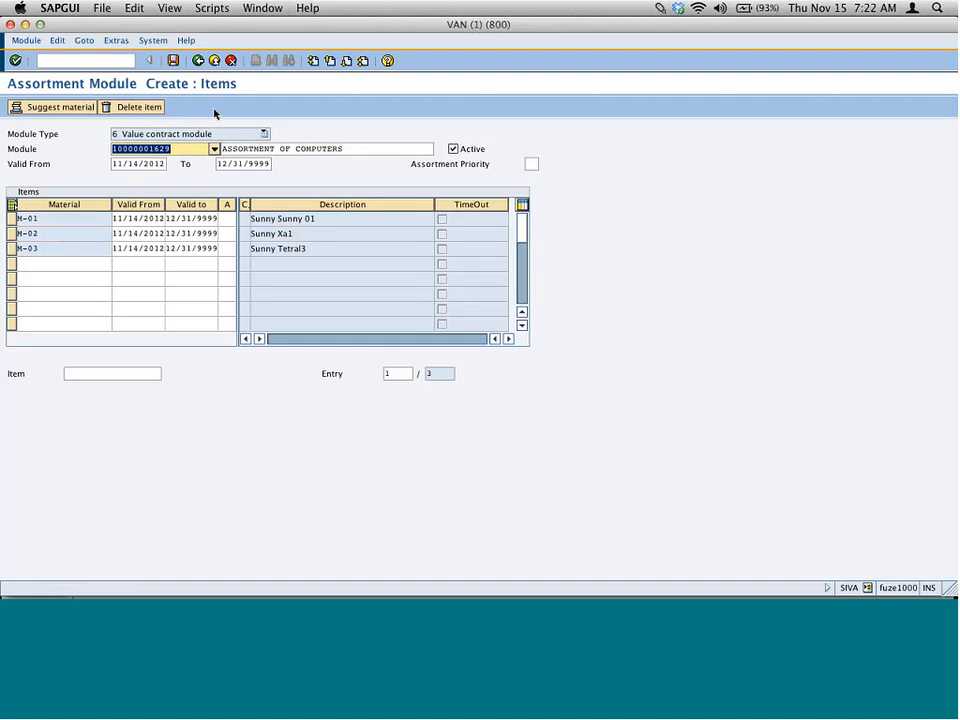
key(ctrl+s)
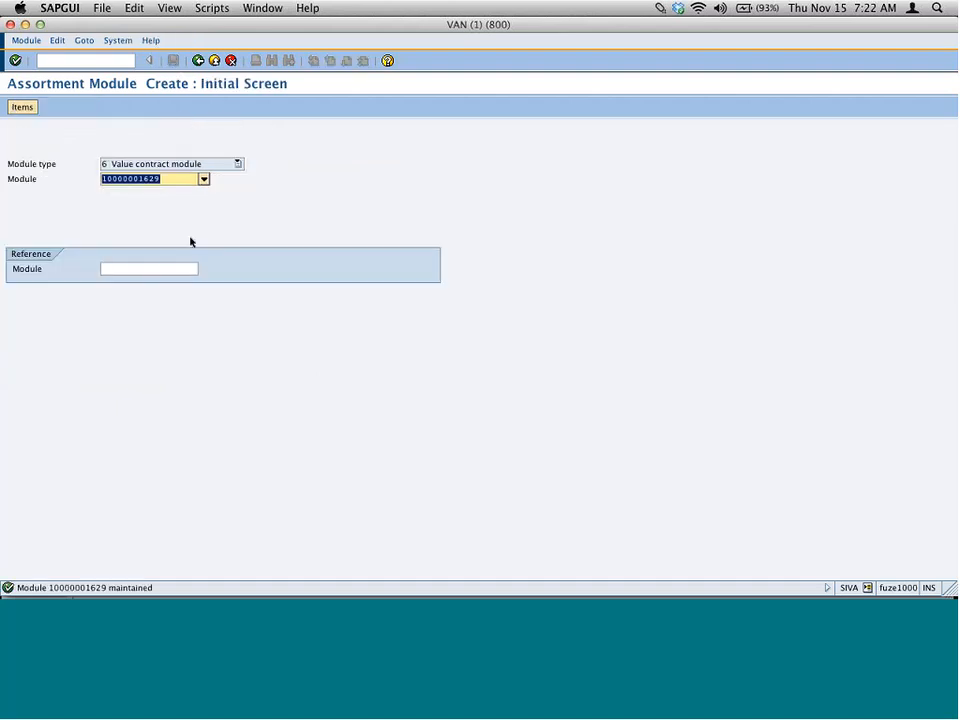
click(198, 61)
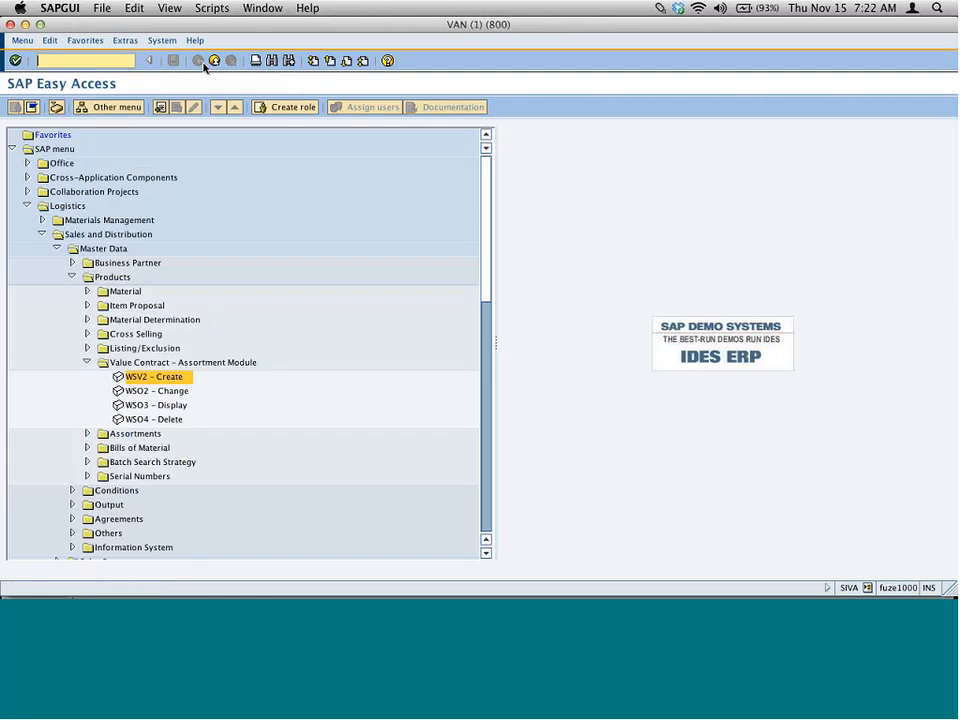
Start a general value contract of type WK1 with VA41 - Create, keeping the proposed organizational data.
click(58, 248)
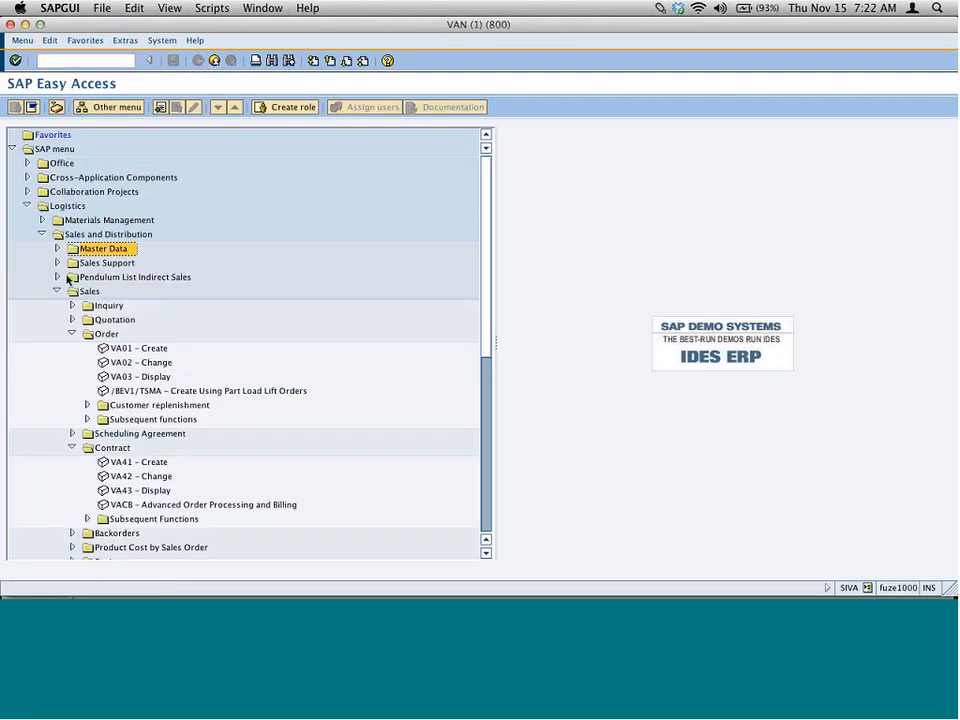
double_click(147, 463)
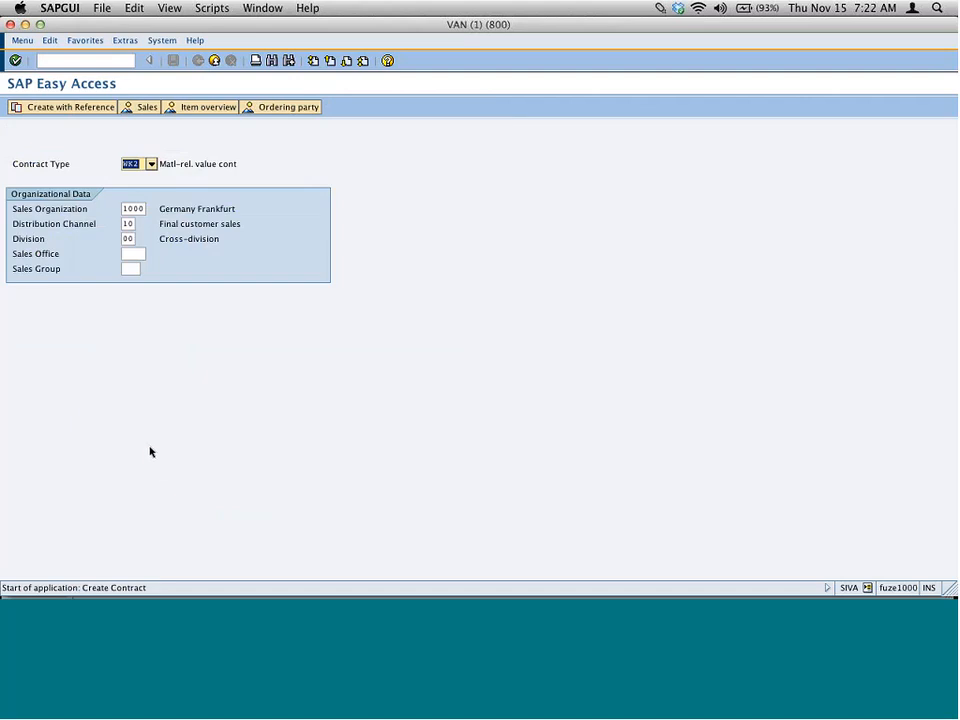
text(wk1)
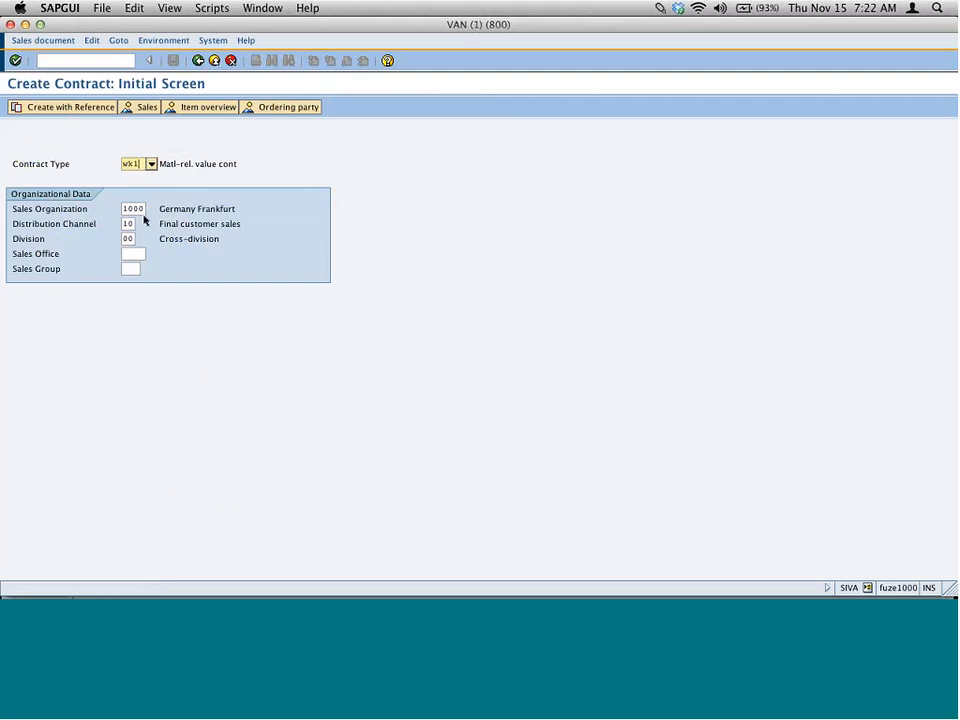
key(Return)
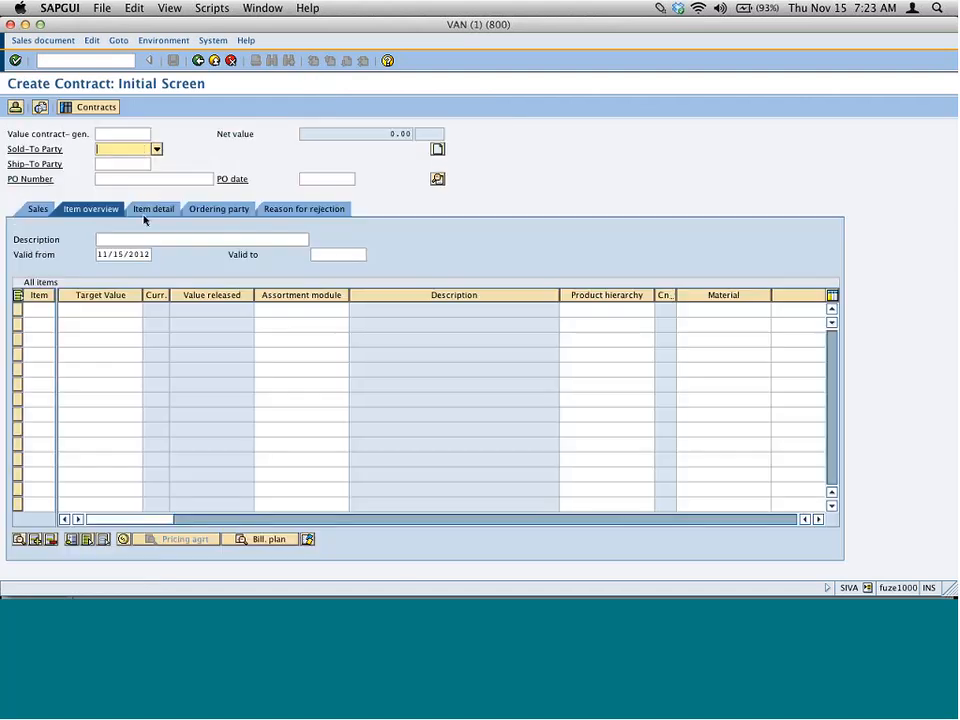
Enter the customer's sold-to party number in the value contract and set the first item's target value to 100000.
text(100)
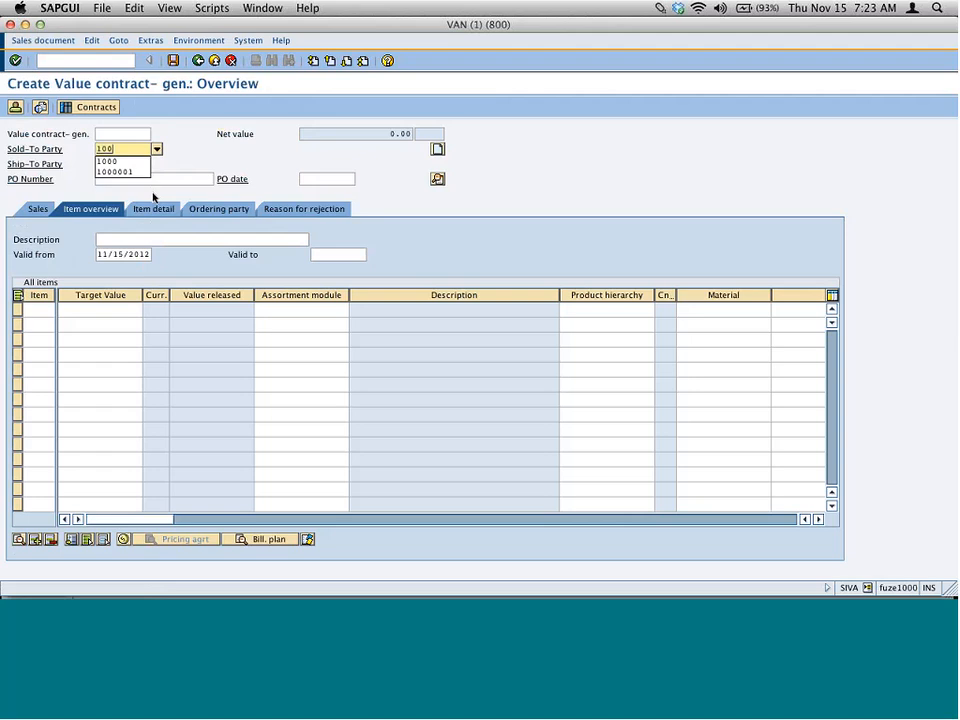
text(0)
key(Return)
key(Return)
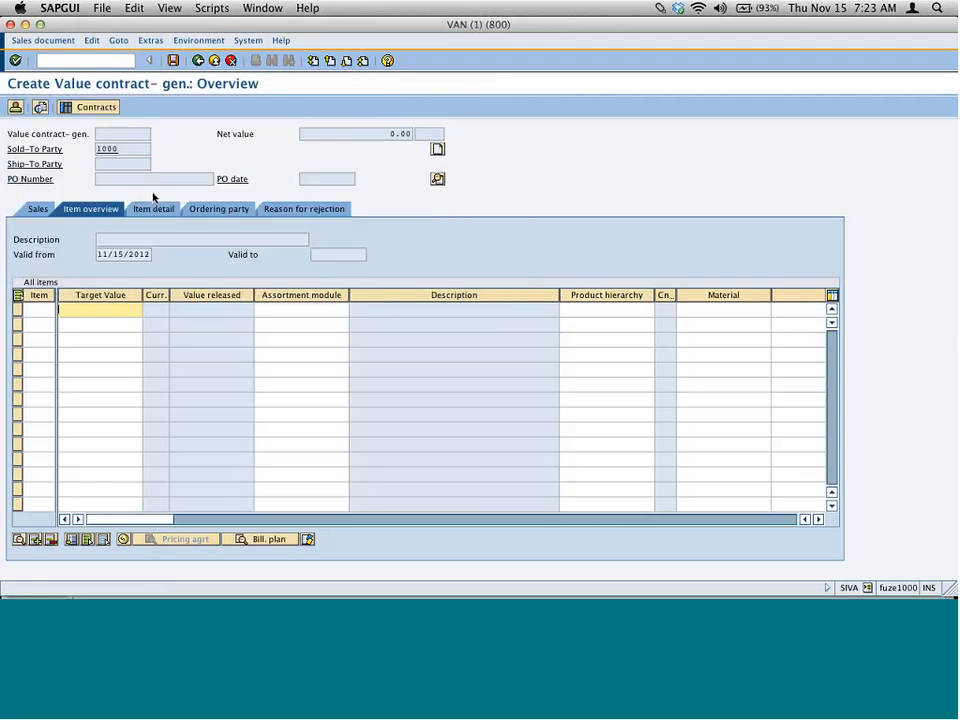
text(10000)
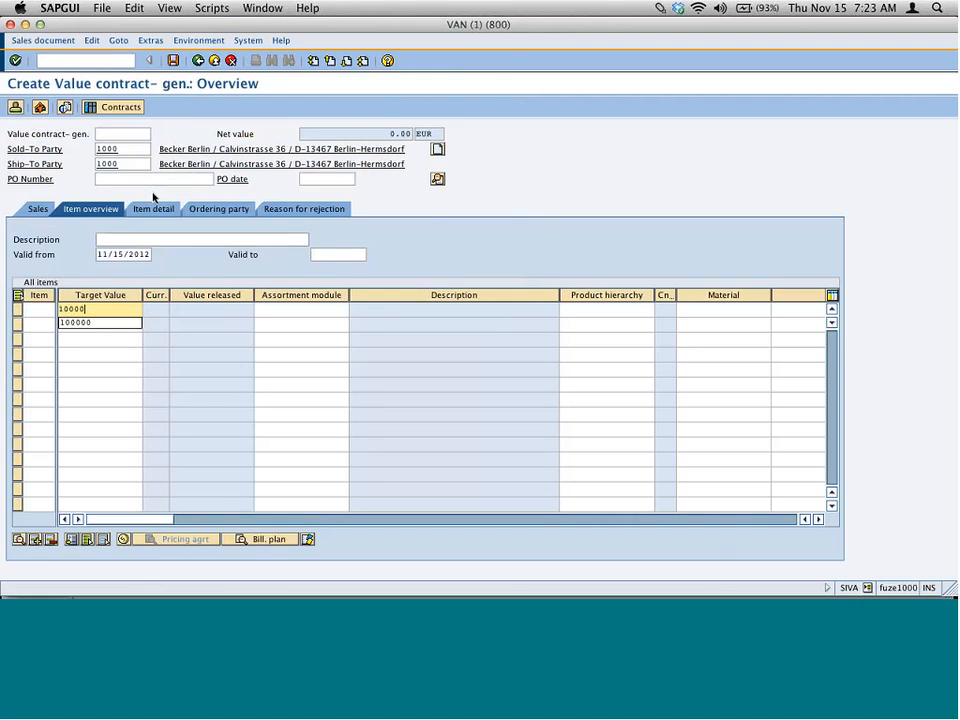
text(0)
key(Tab)
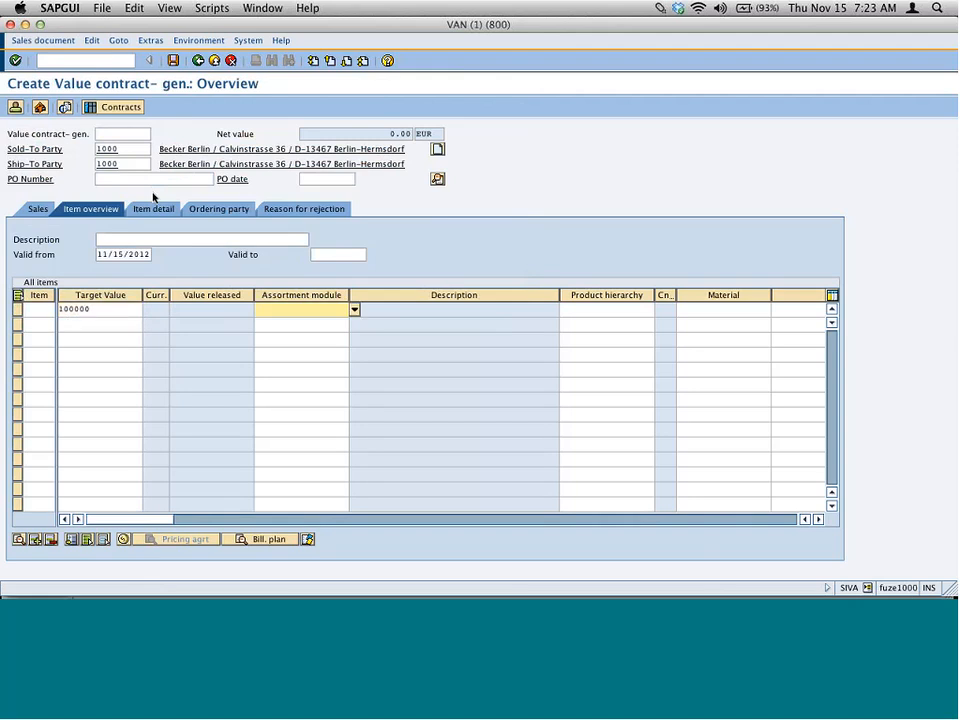
Find the assortment module by the description "*computer" and assign ASSORTMENT OF COMPUTERS to the first contract item.
click(354, 310)
drag(328, 124, 660, 131)
click(549, 252)
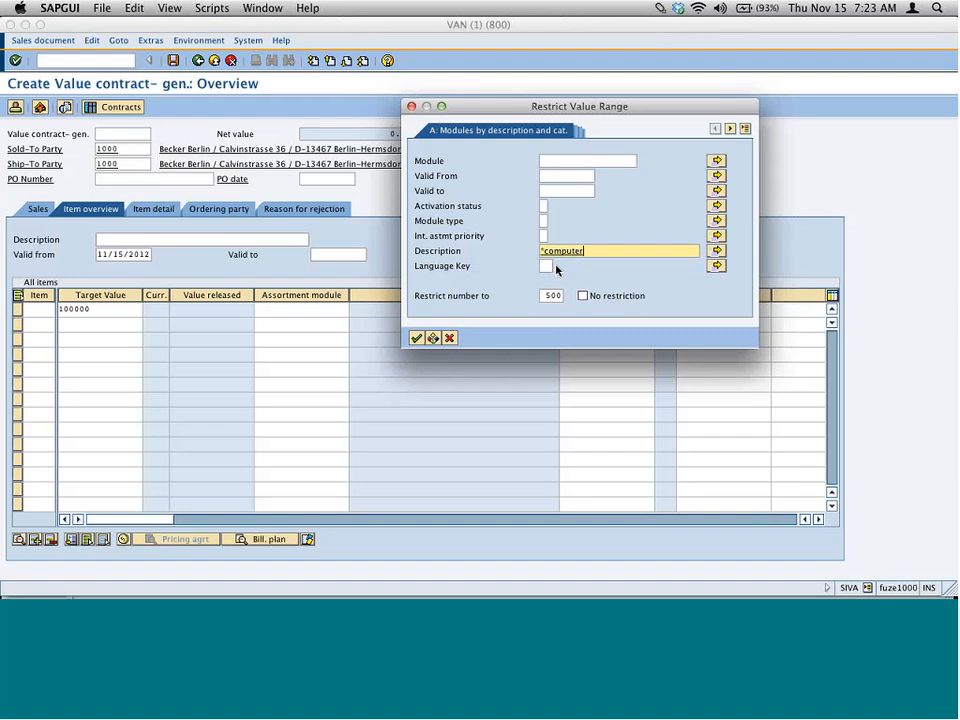
key(Return)
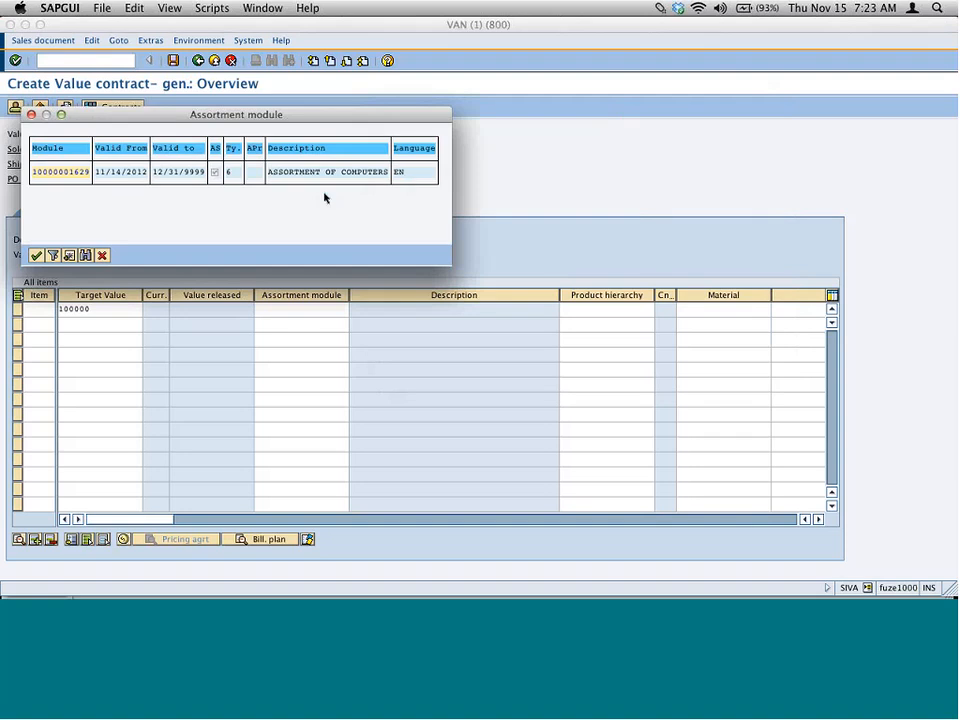
double_click(70, 175)
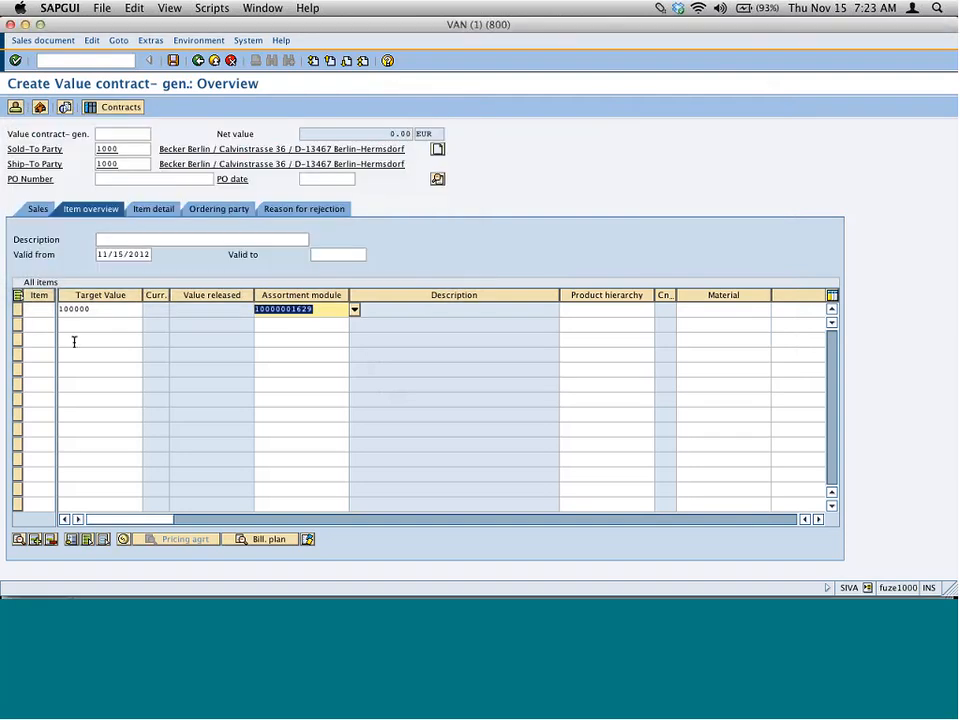
key(Return)
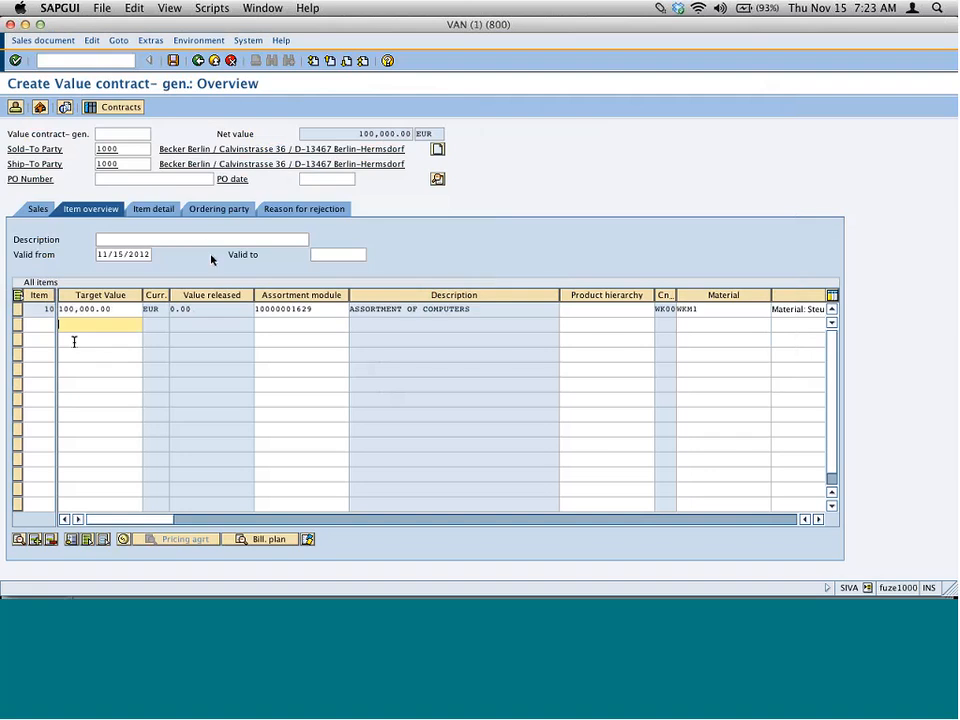
Review the first item's target value and assortment module, set the contract's valid-to date to 11/22/2012, and save the value contract.
click(118, 309)
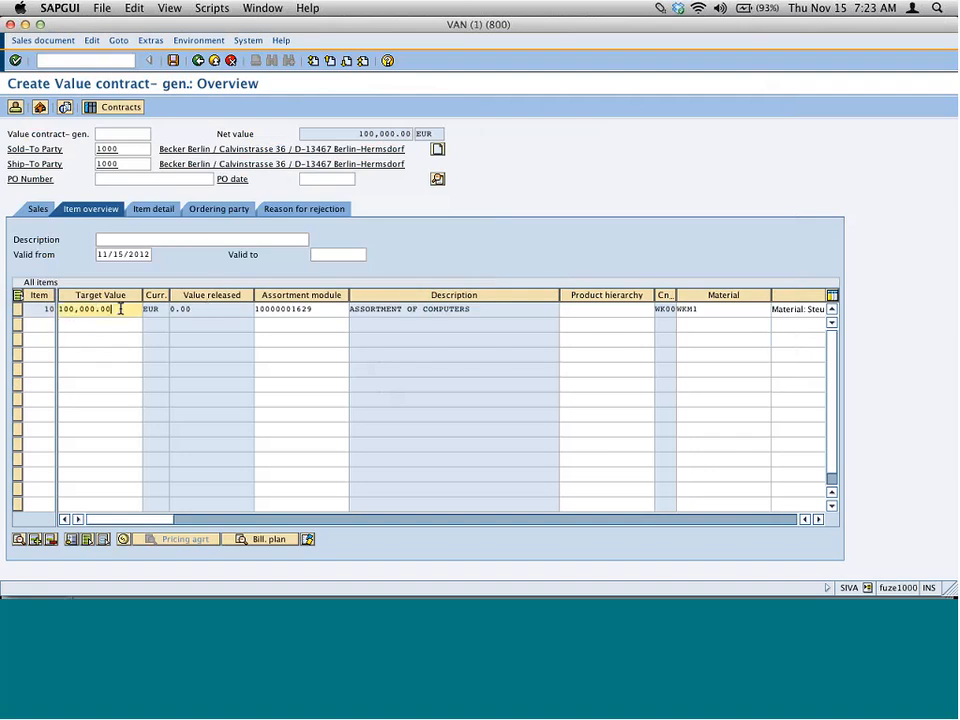
drag(118, 309, 58, 313)
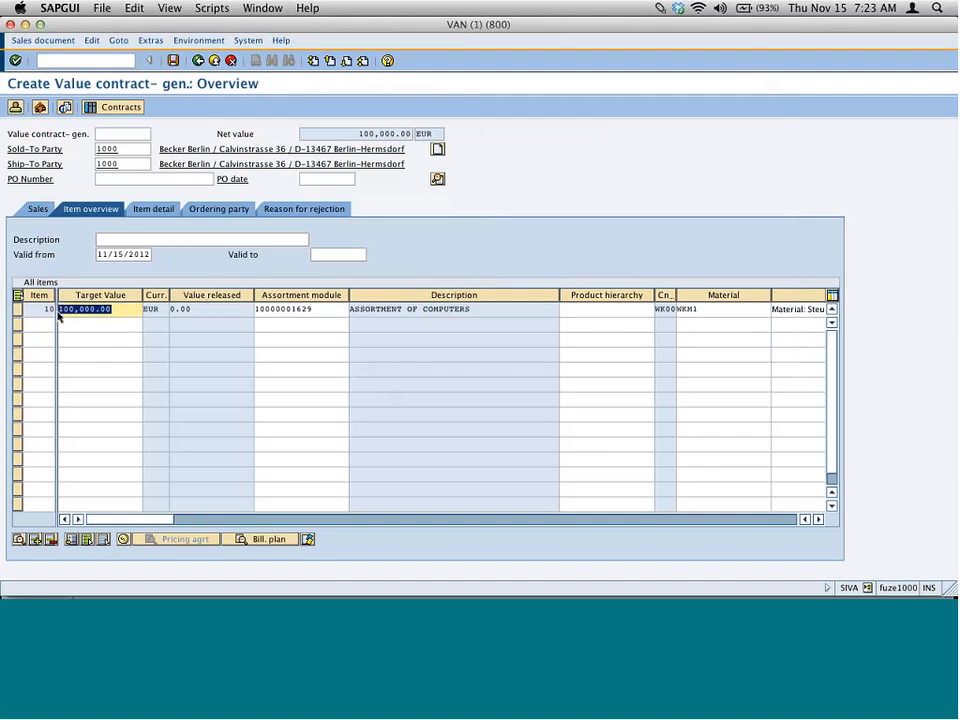
double_click(300, 309)
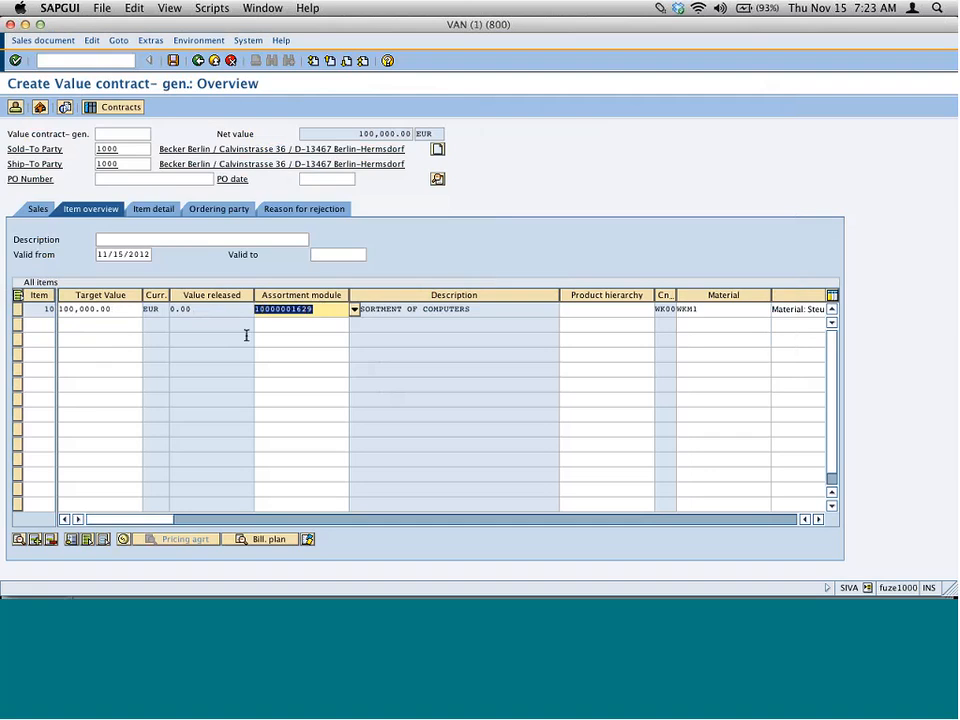
click(346, 255)
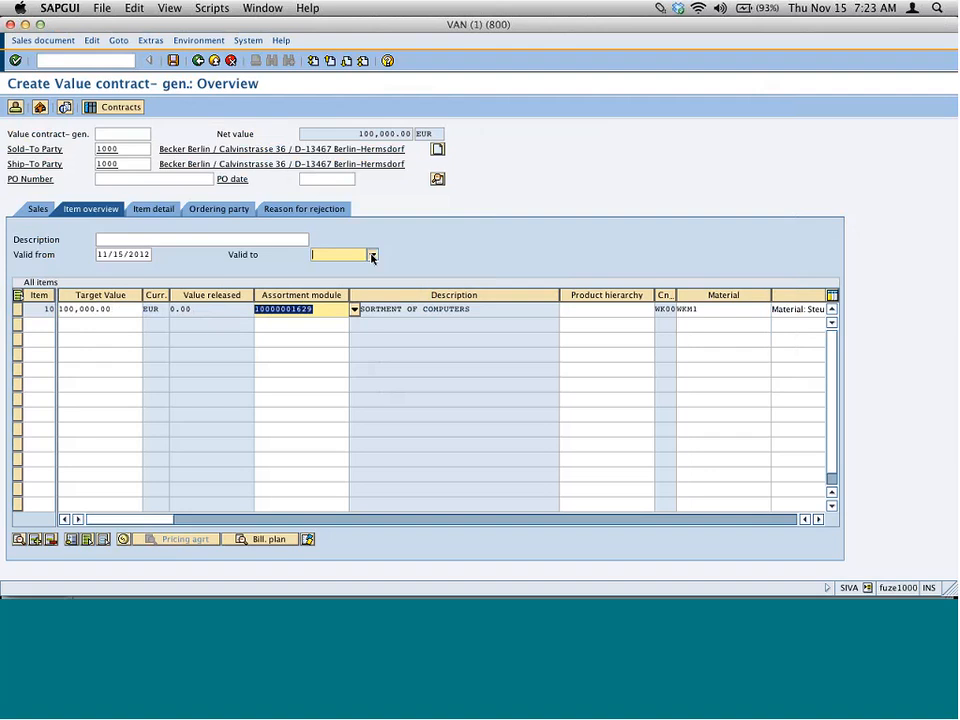
click(371, 256)
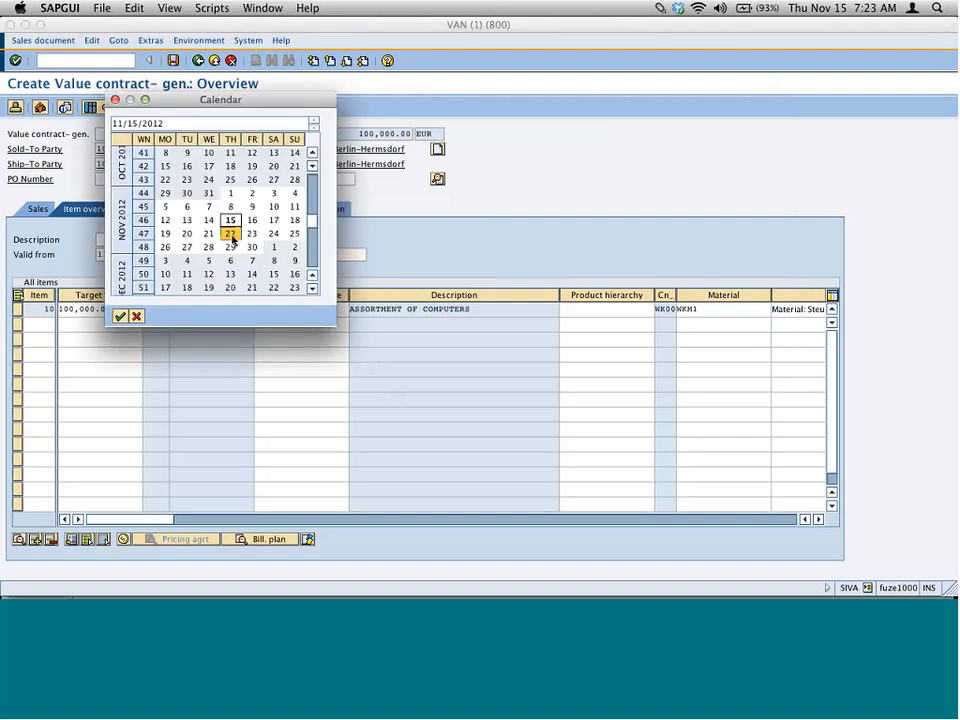
double_click(231, 233)
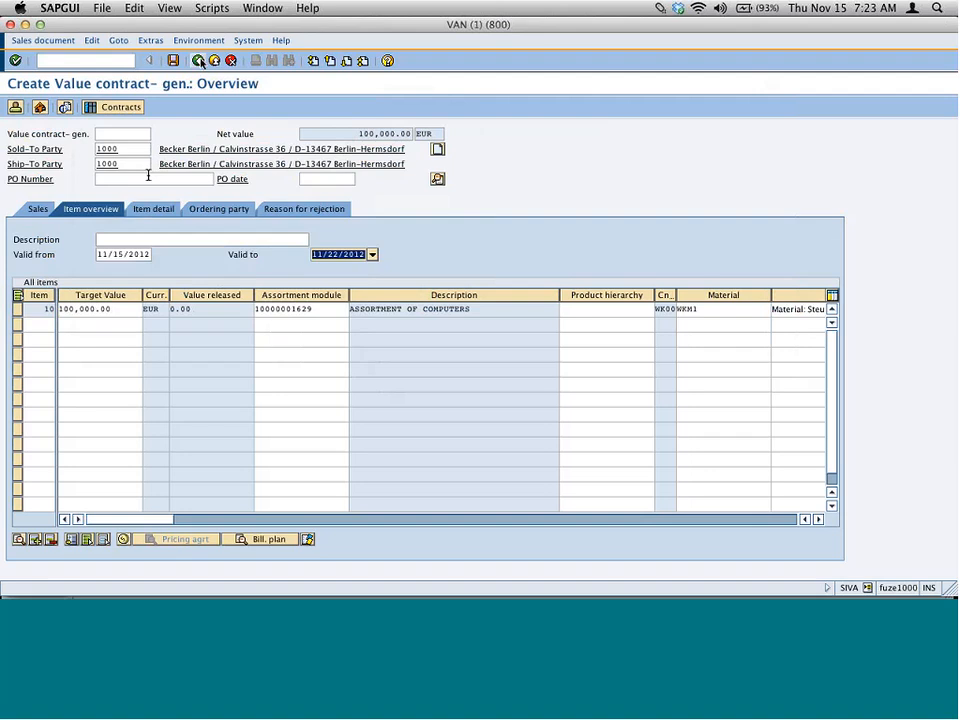
click(174, 61)
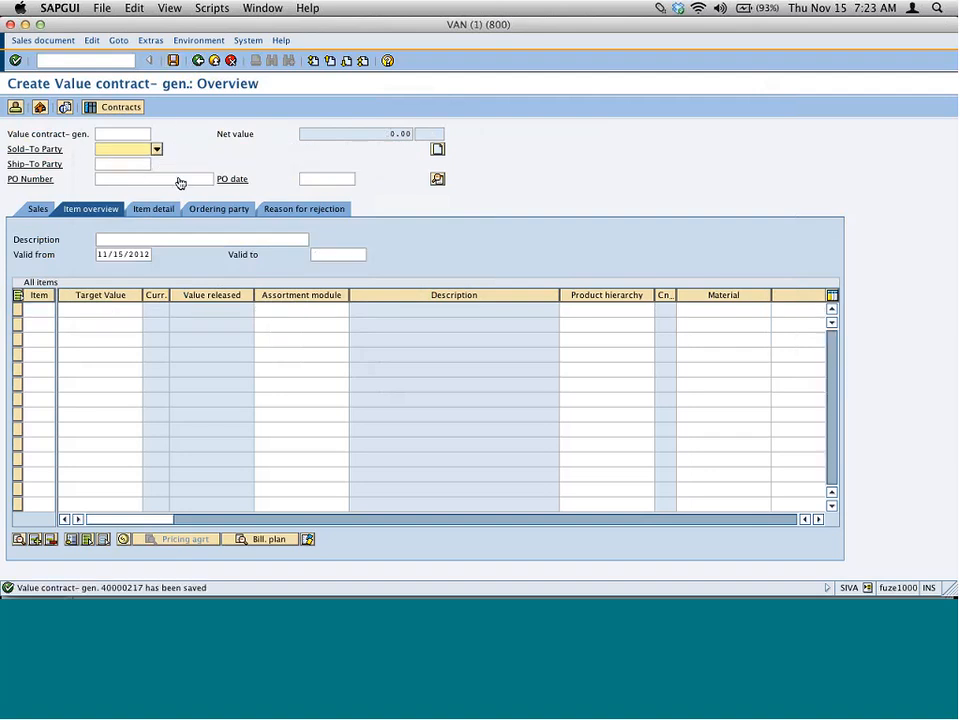
Copy the new value contract's number from the save message's details and return to SAP Easy Access.
double_click(131, 588)
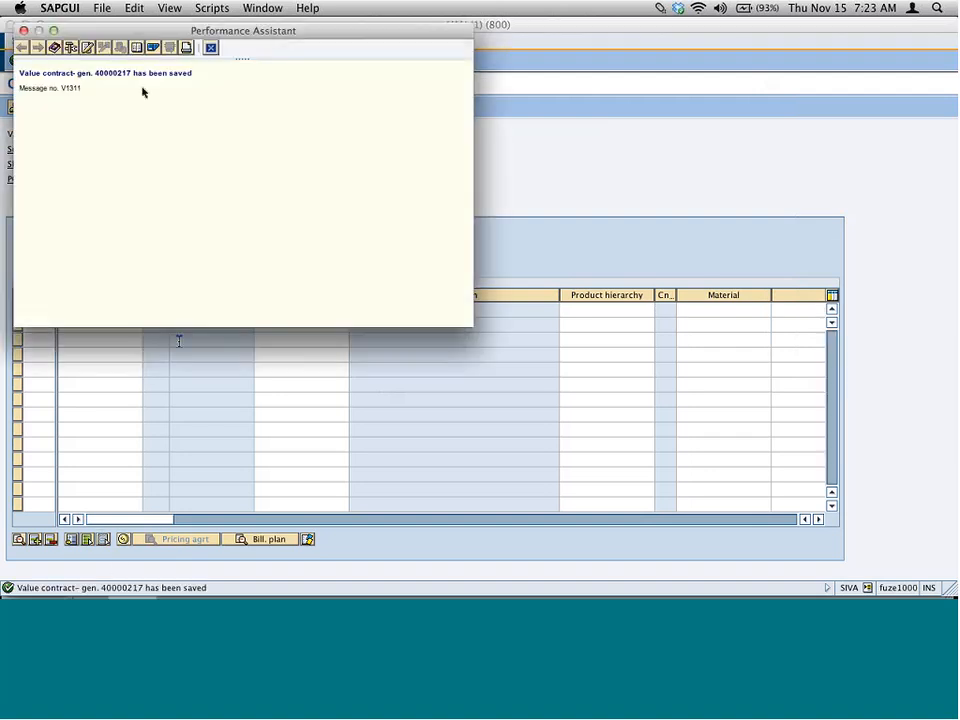
drag(95, 73, 133, 73)
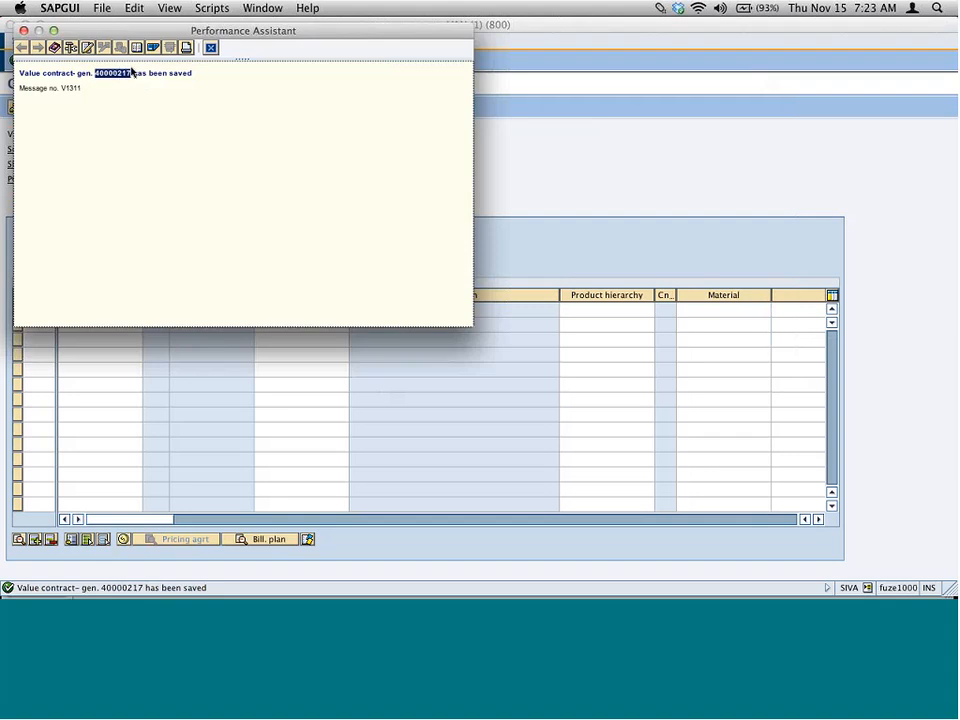
right_click(115, 79)
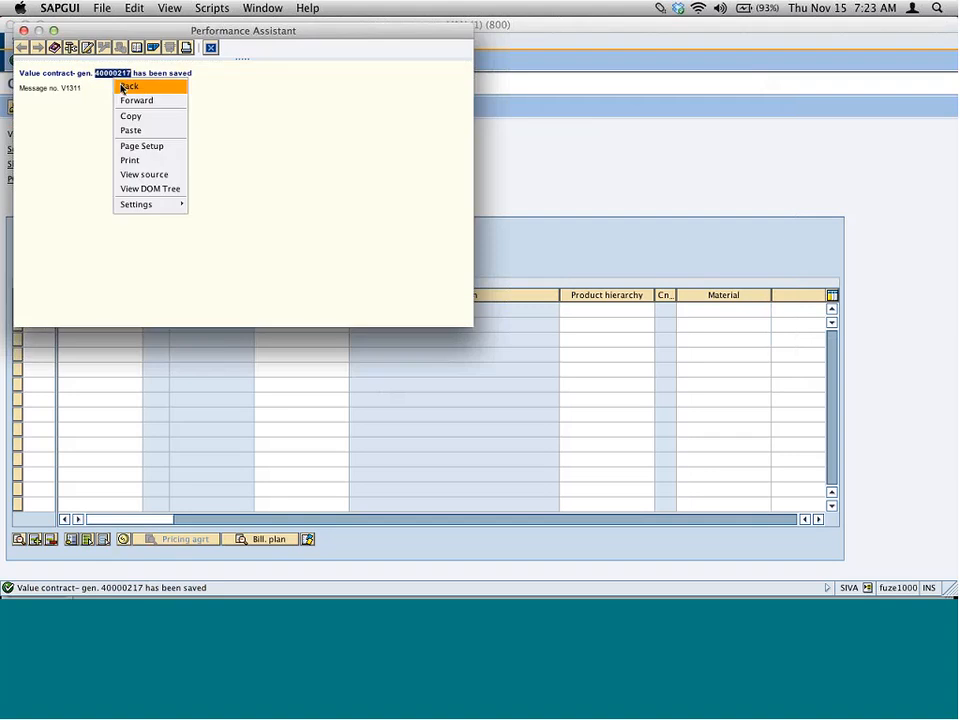
click(140, 116)
click(211, 48)
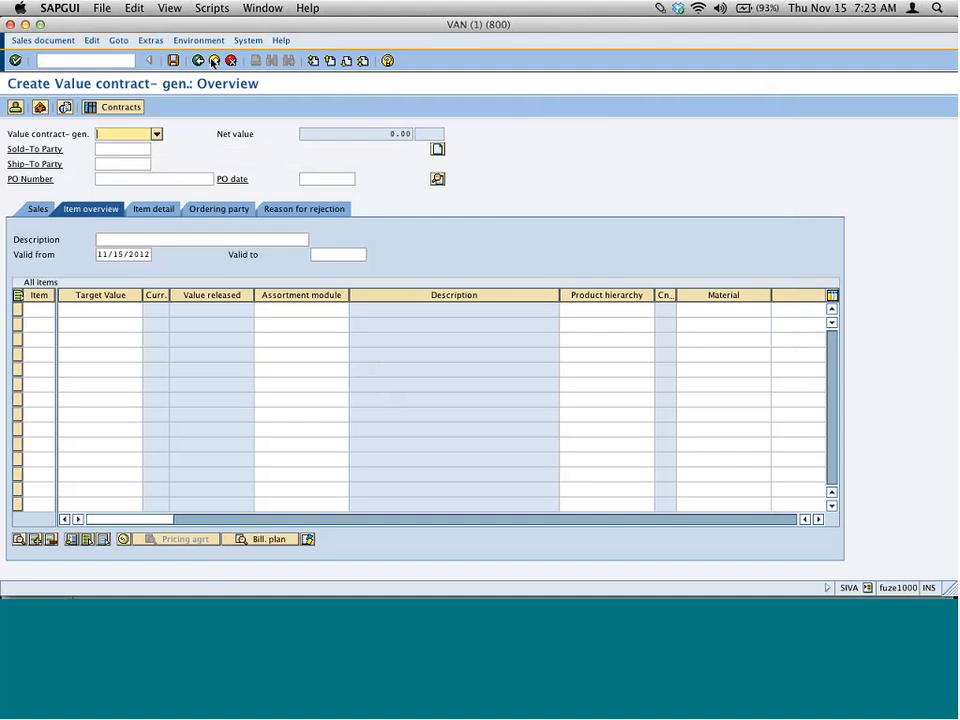
click(199, 62)
click(199, 61)
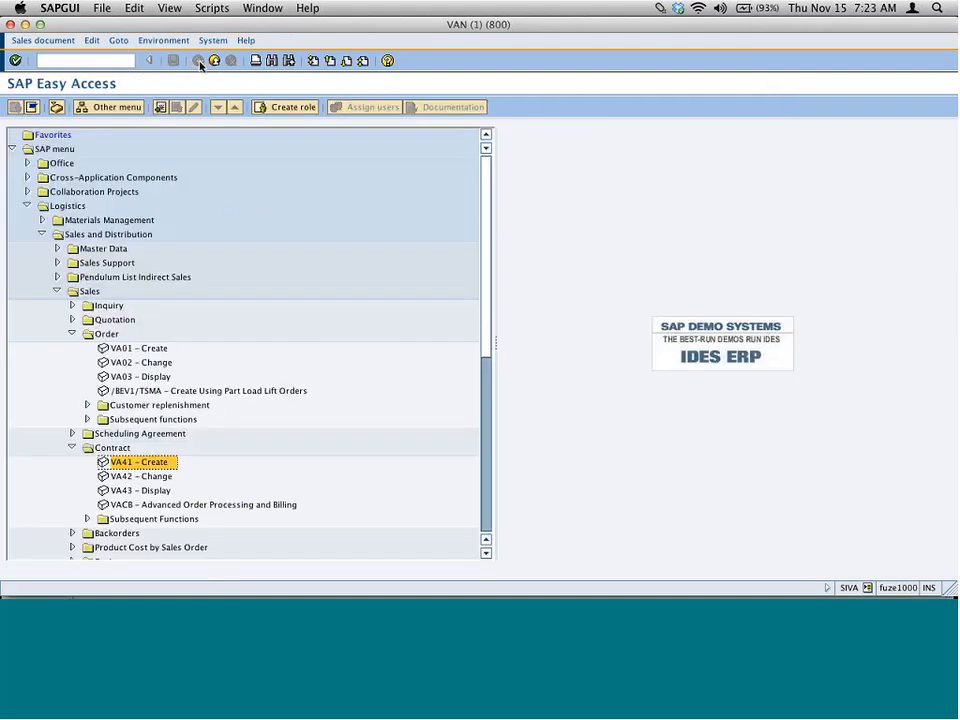
Start a standard order with VA01 - Create, referencing the value contract by its copied number, and open the item selection.
double_click(151, 350)
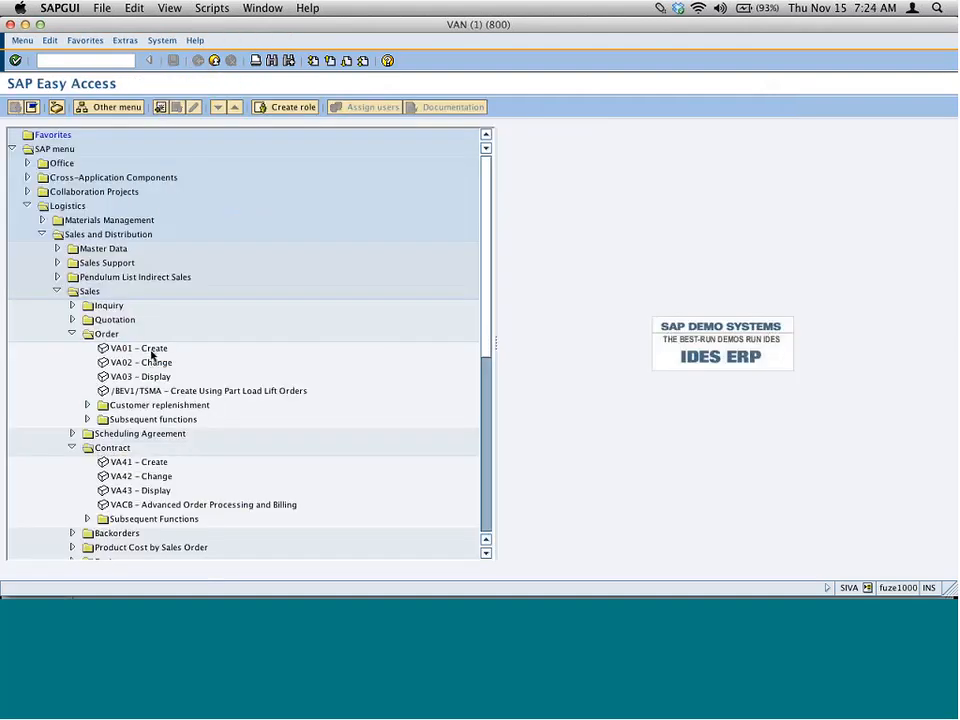
click(151, 350)
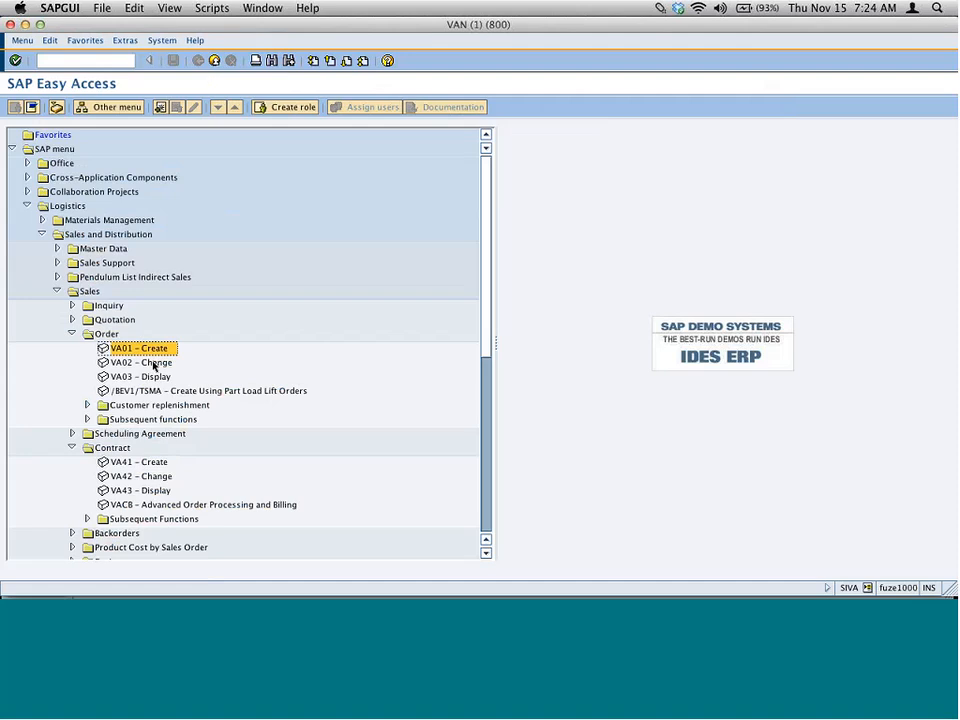
double_click(156, 350)
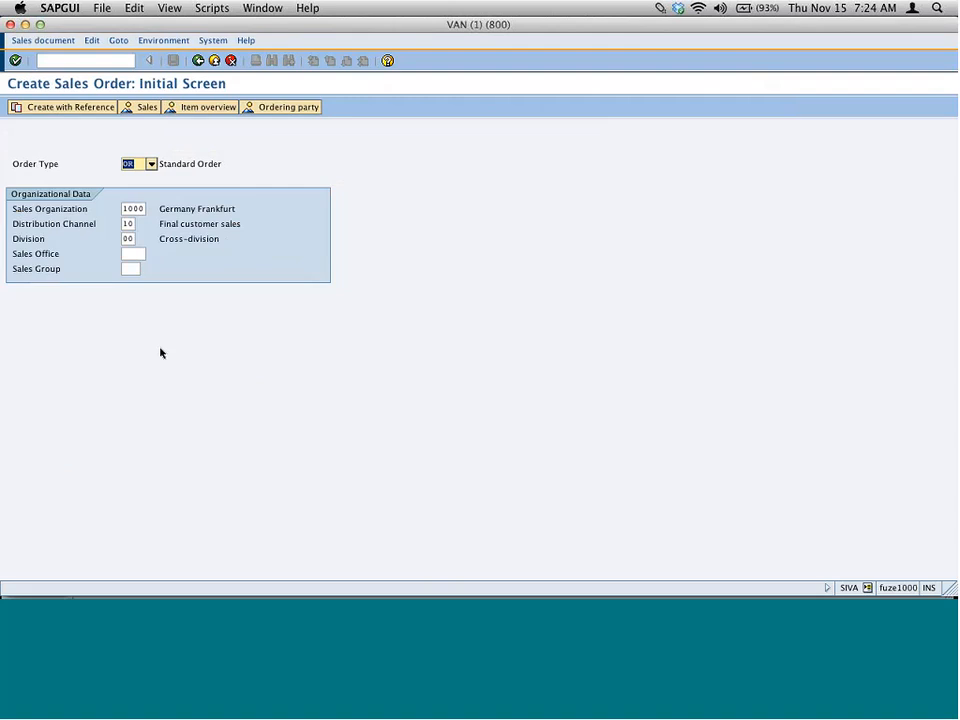
click(99, 107)
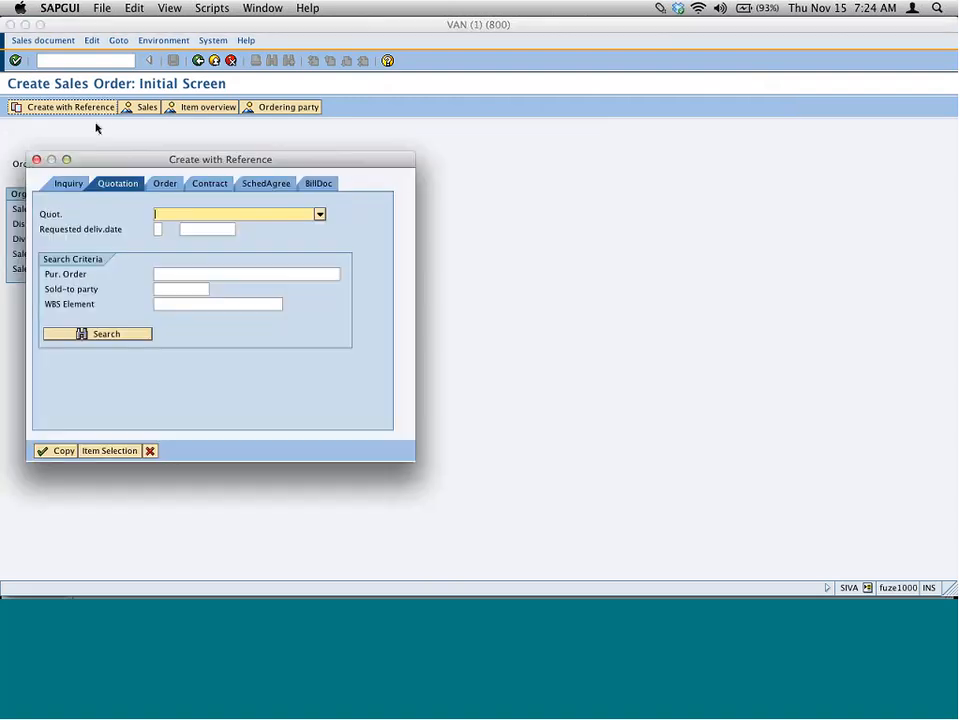
click(210, 183)
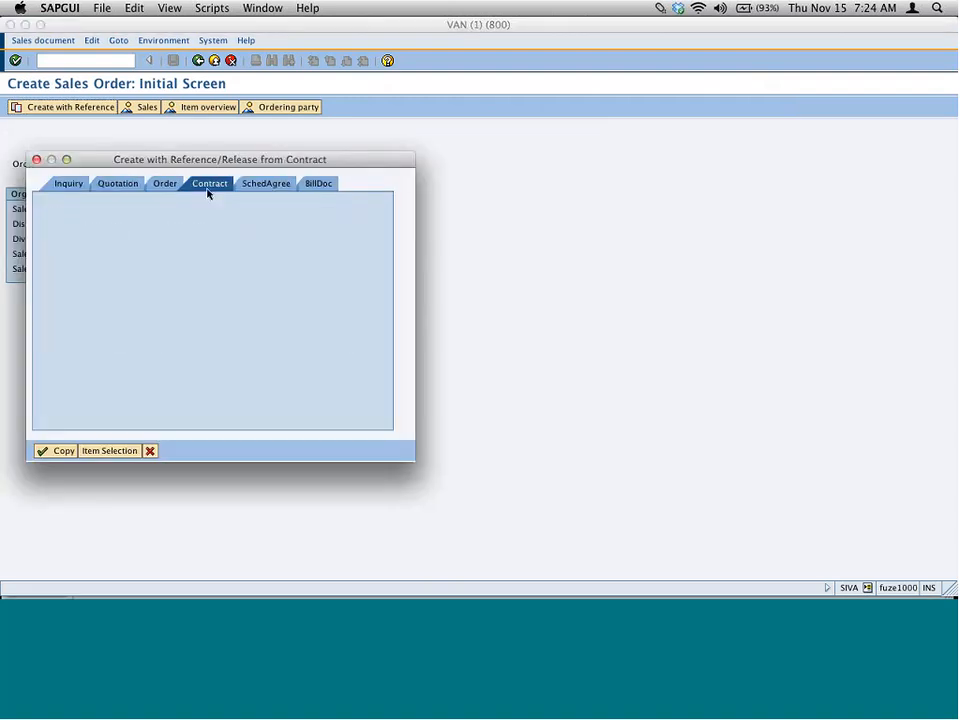
text(40000217)
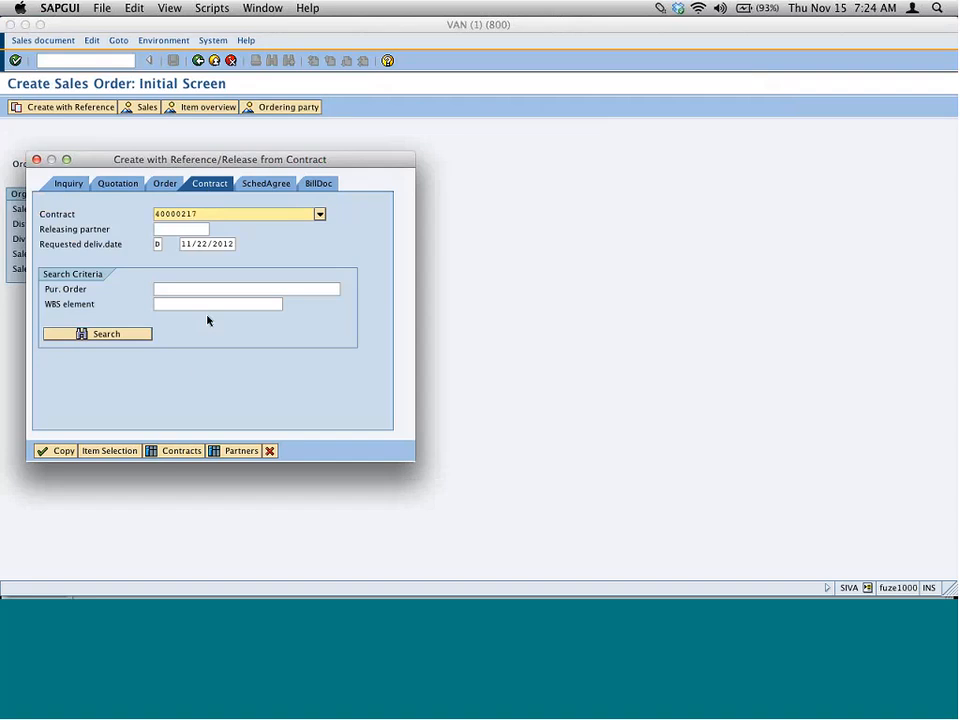
click(124, 453)
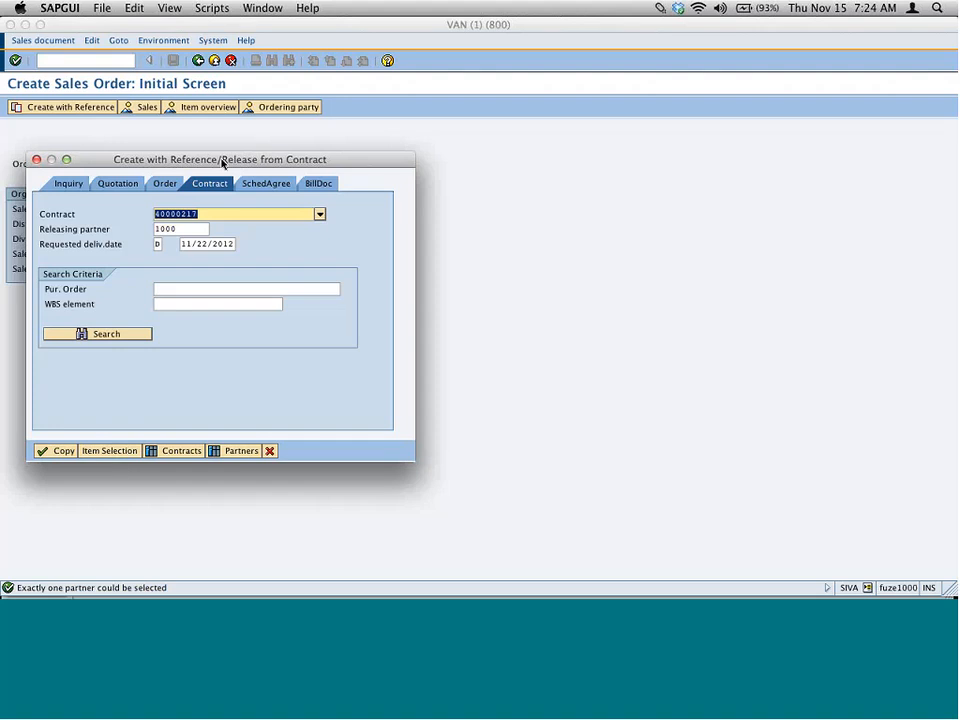
drag(243, 159, 364, 102)
click(246, 399)
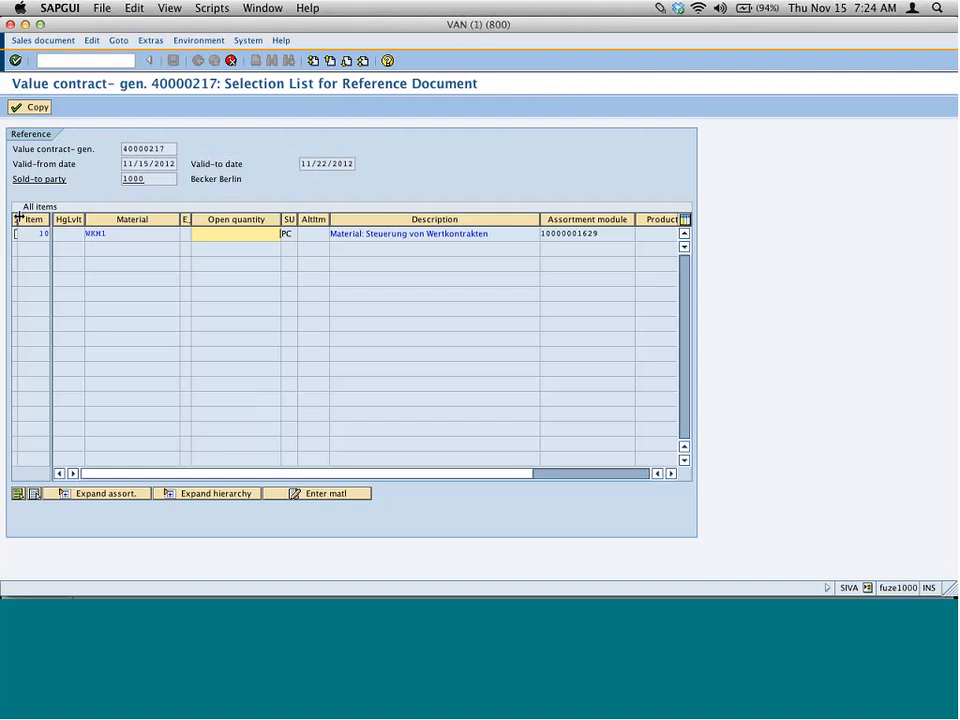
Widen the selection and ExItm columns, select contract item 10, and expand its assortment module.
drag(17, 219, 29, 215)
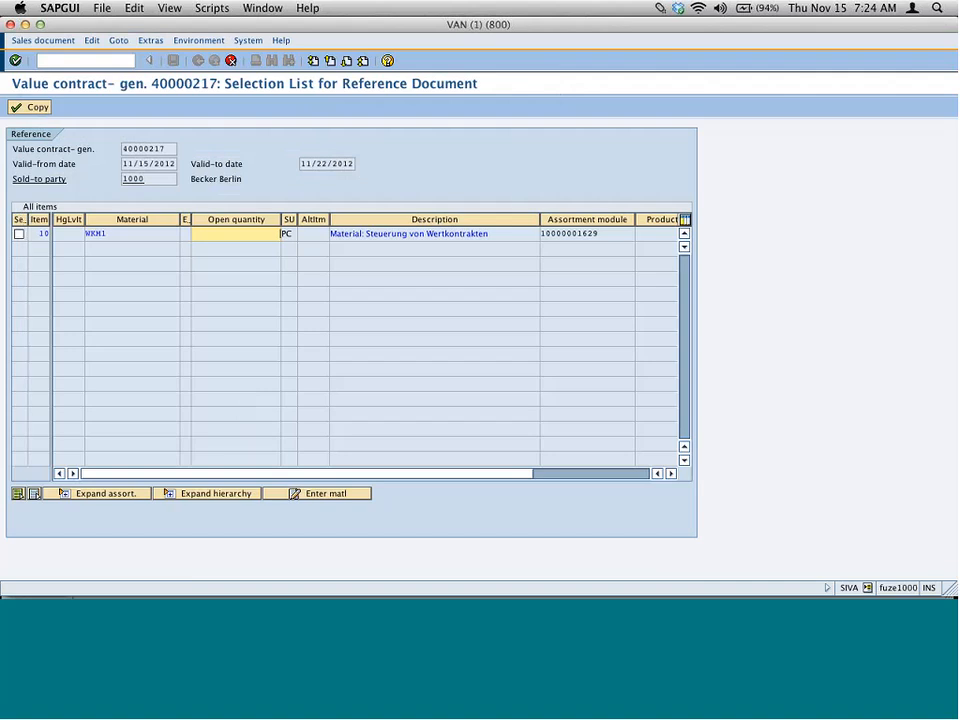
drag(191, 219, 242, 219)
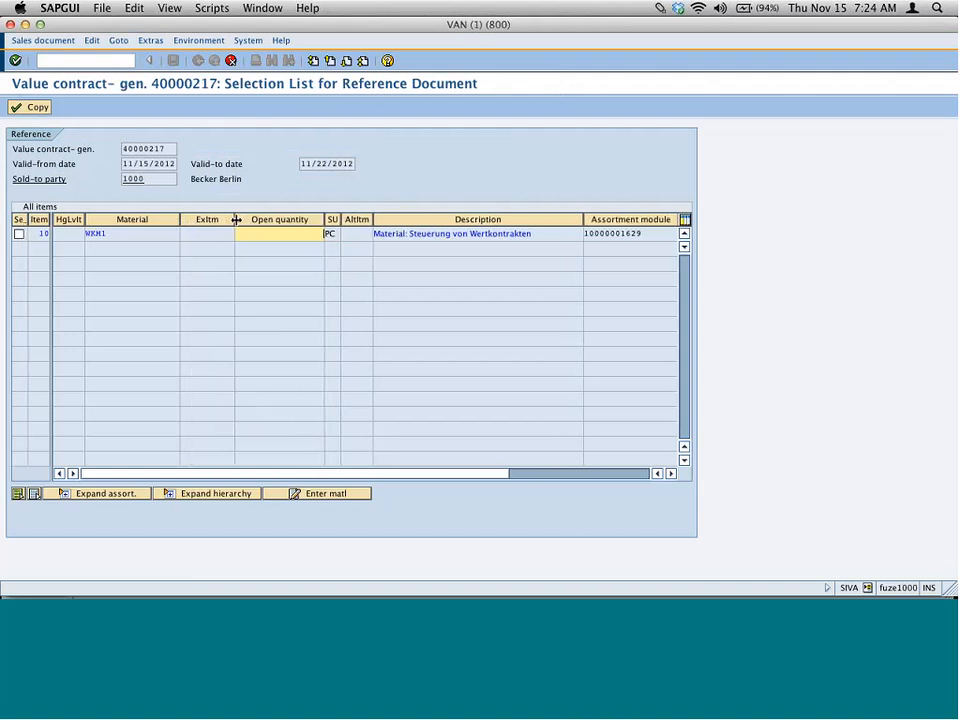
click(19, 234)
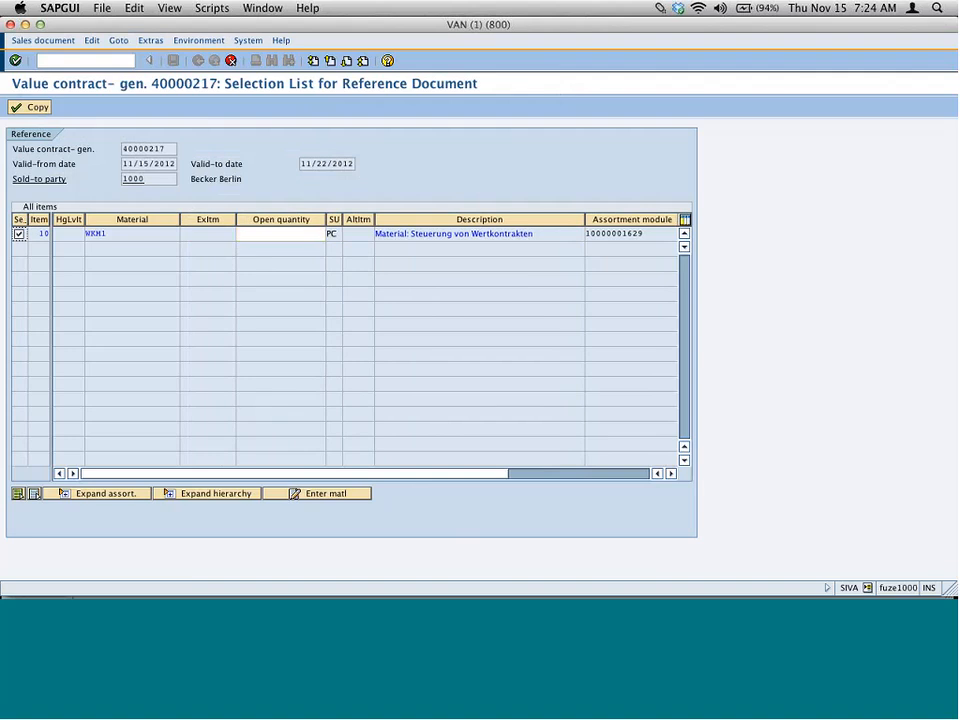
click(130, 495)
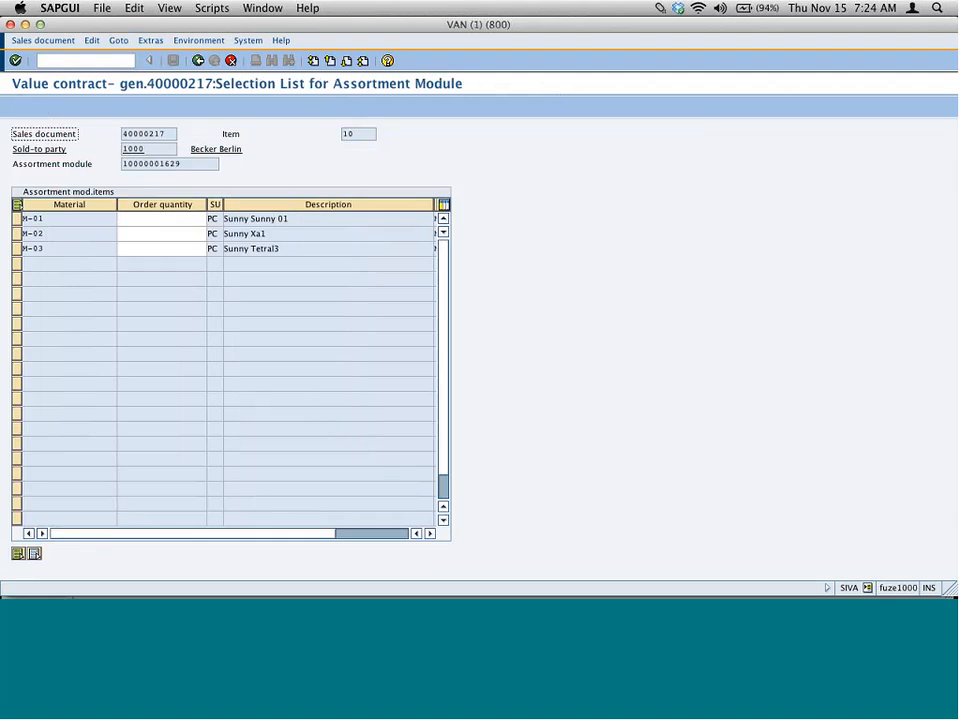
Enter order quantities 1 for M-01, 2 for M-02 and 3 for M-03, and return to the reference document's selection list.
click(191, 221)
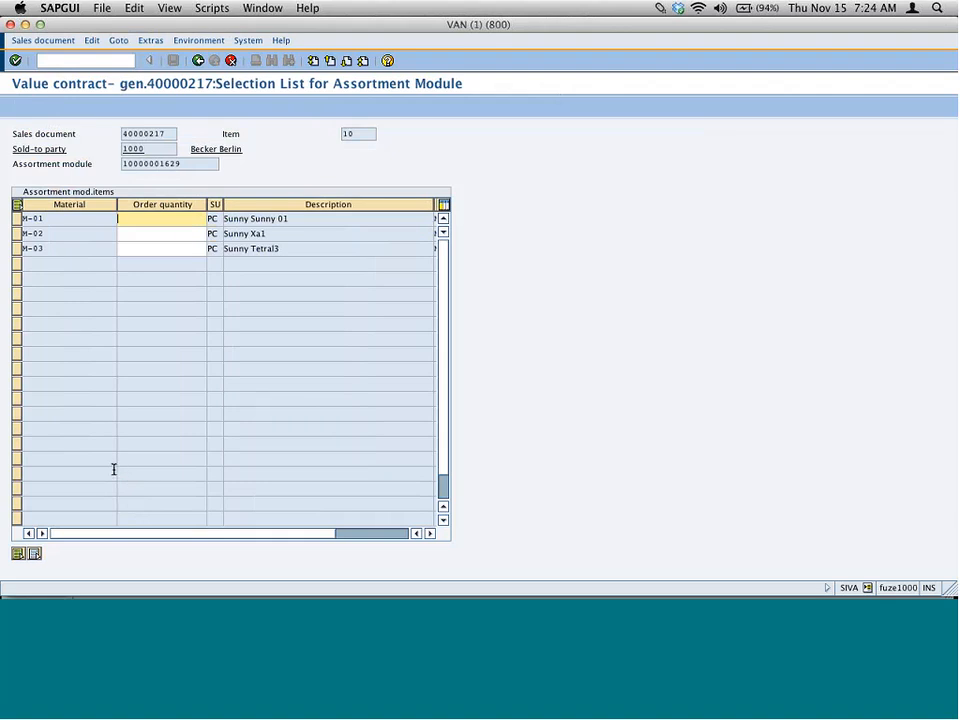
text(1)
key(Tab)
text(2)
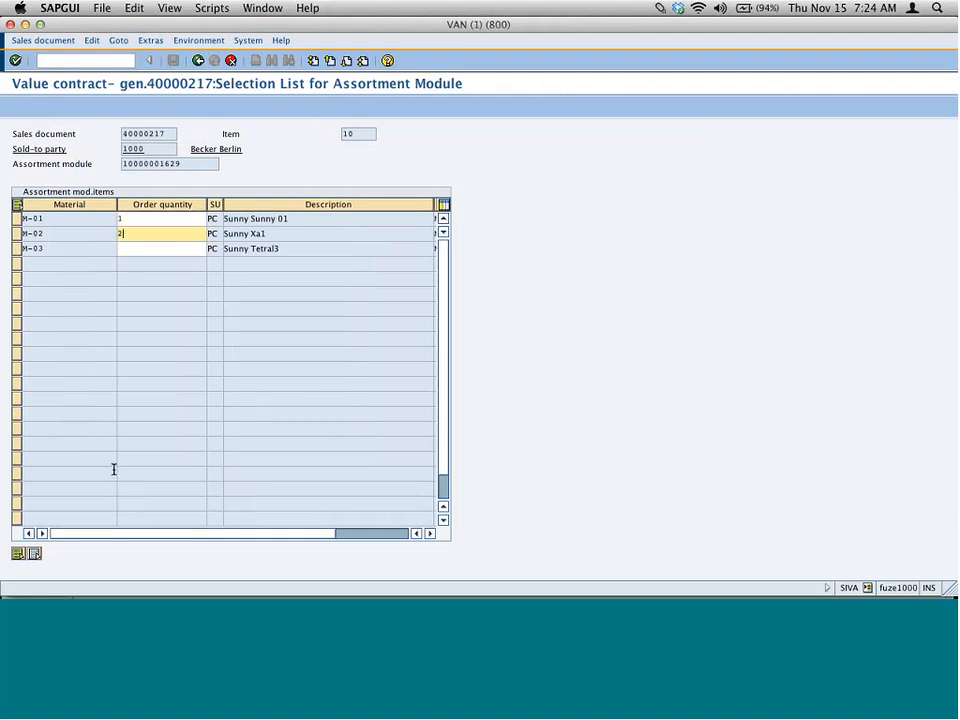
key(Tab)
text(3)
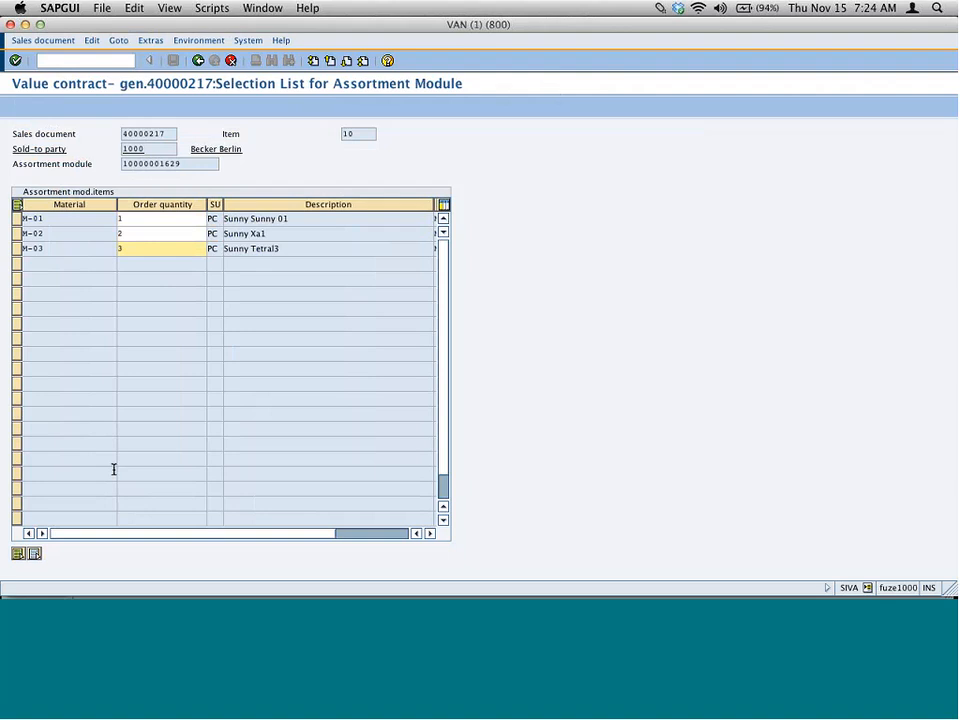
click(16, 61)
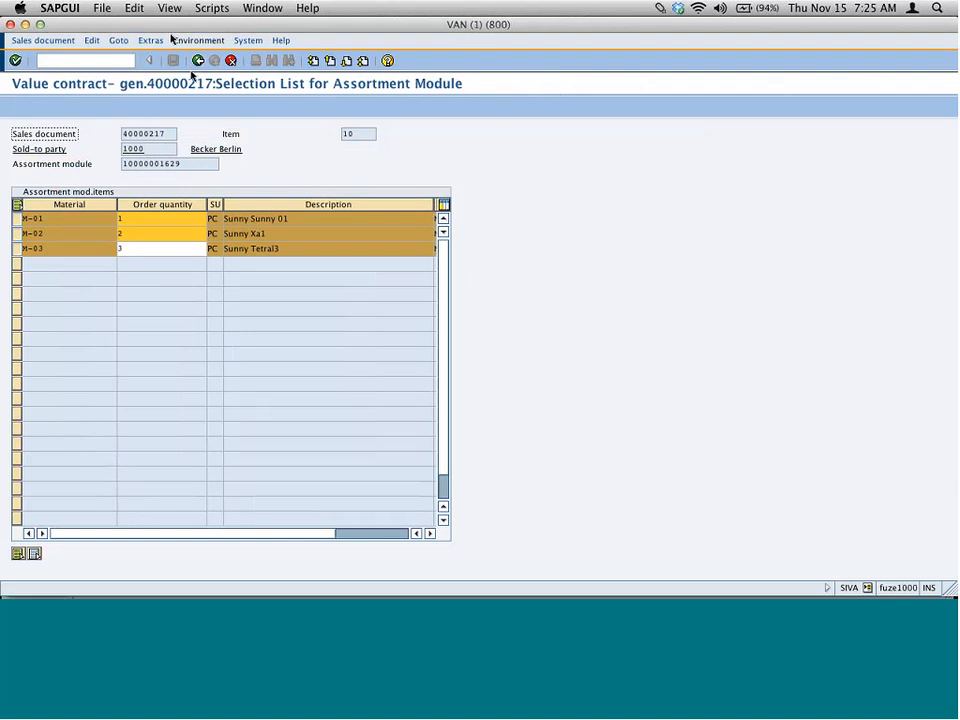
click(198, 61)
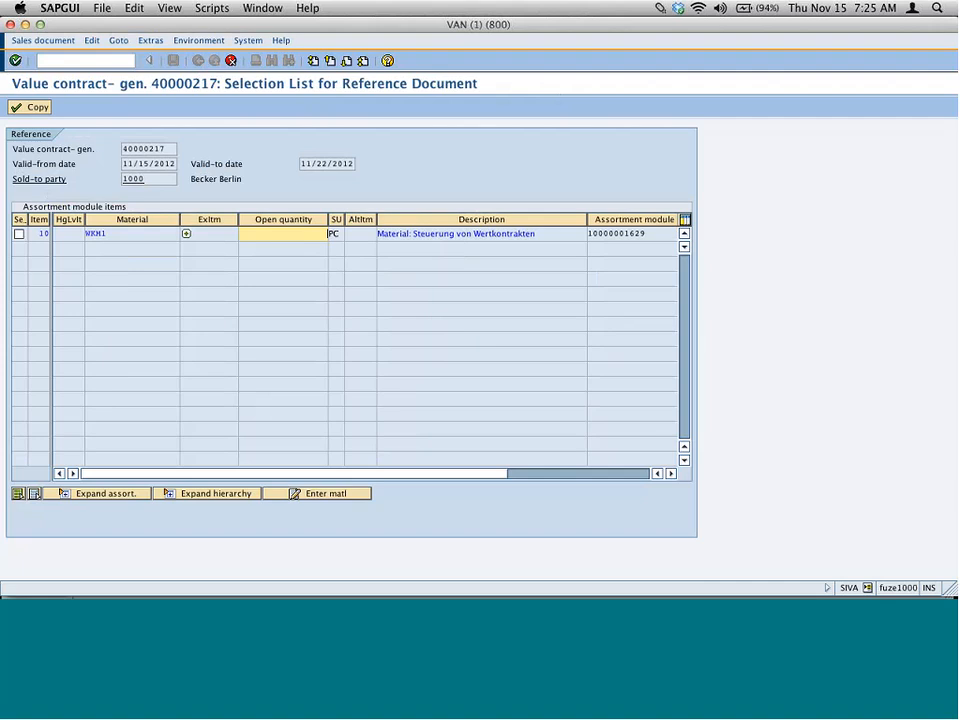
Copy the selected assortment materials into the standard order and accept the delivery proposals for M-02 and M-03.
click(33, 108)
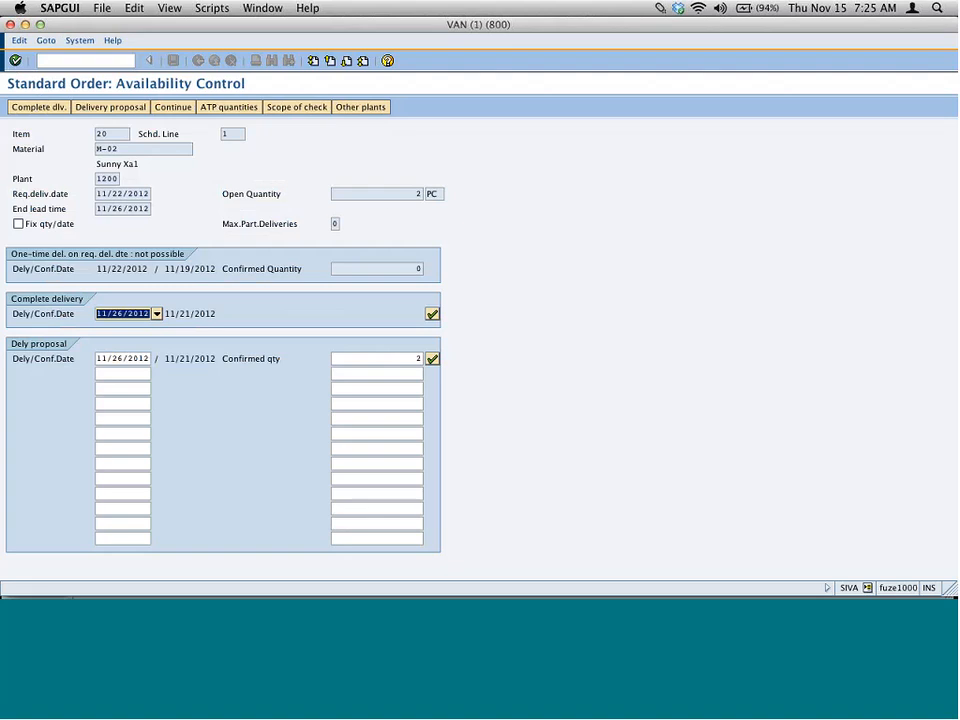
click(433, 360)
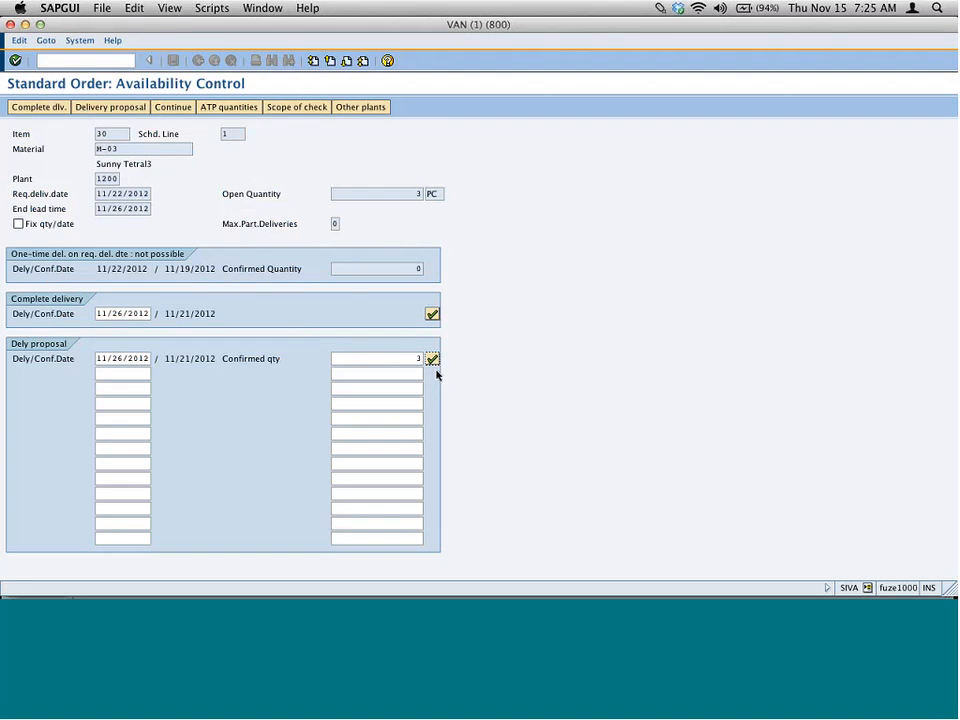
click(433, 360)
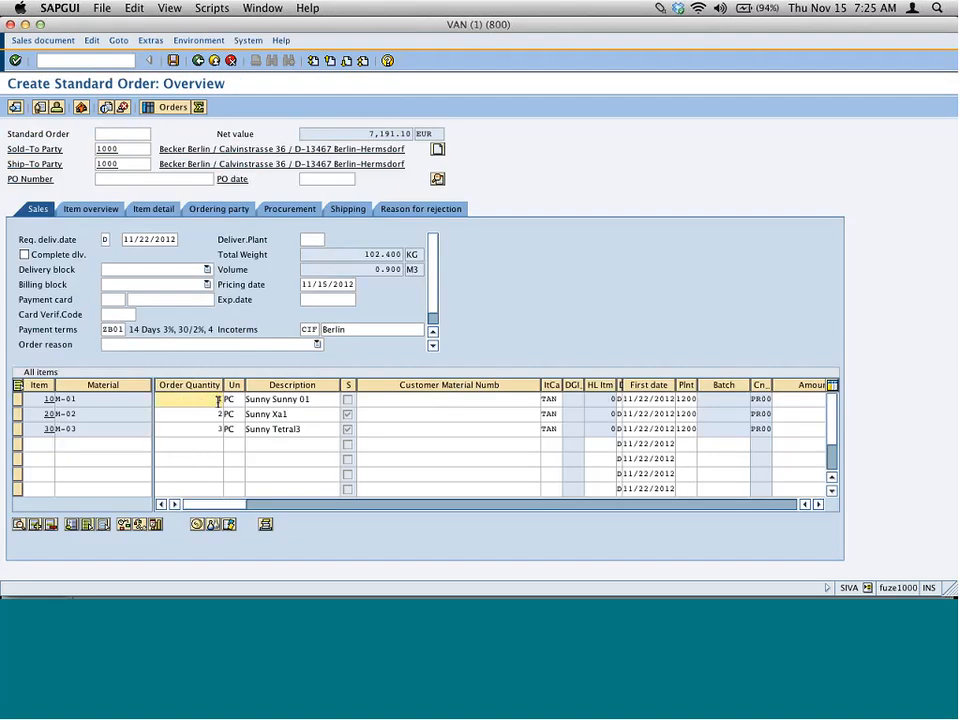
Check the order quantities of M-02 and M-03, save the standard order, and return to the sales order initial screen.
click(216, 414)
click(218, 428)
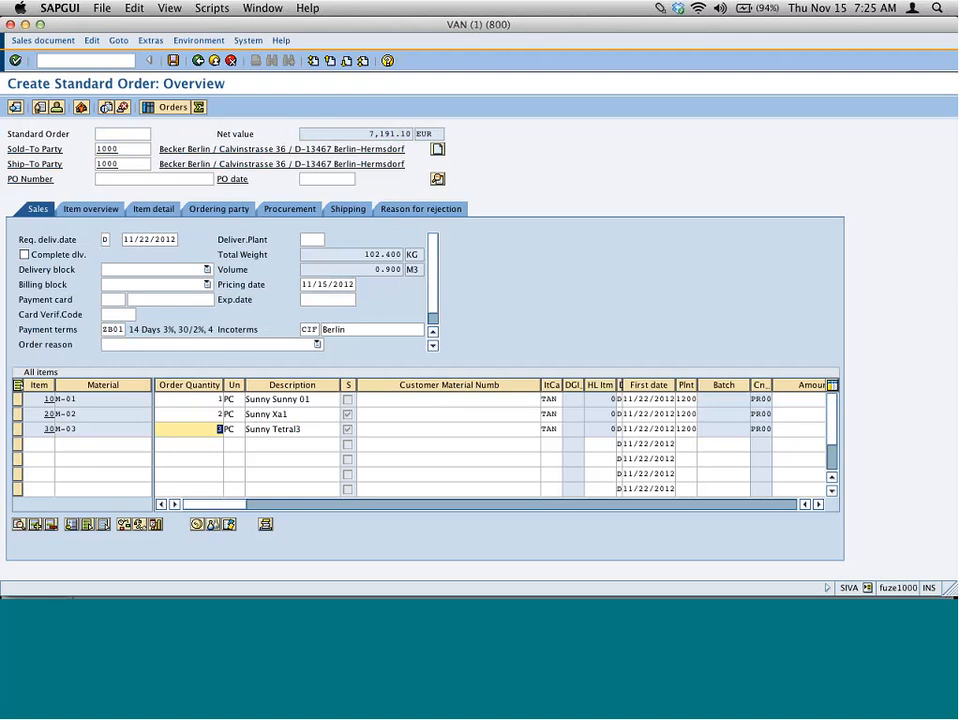
click(174, 61)
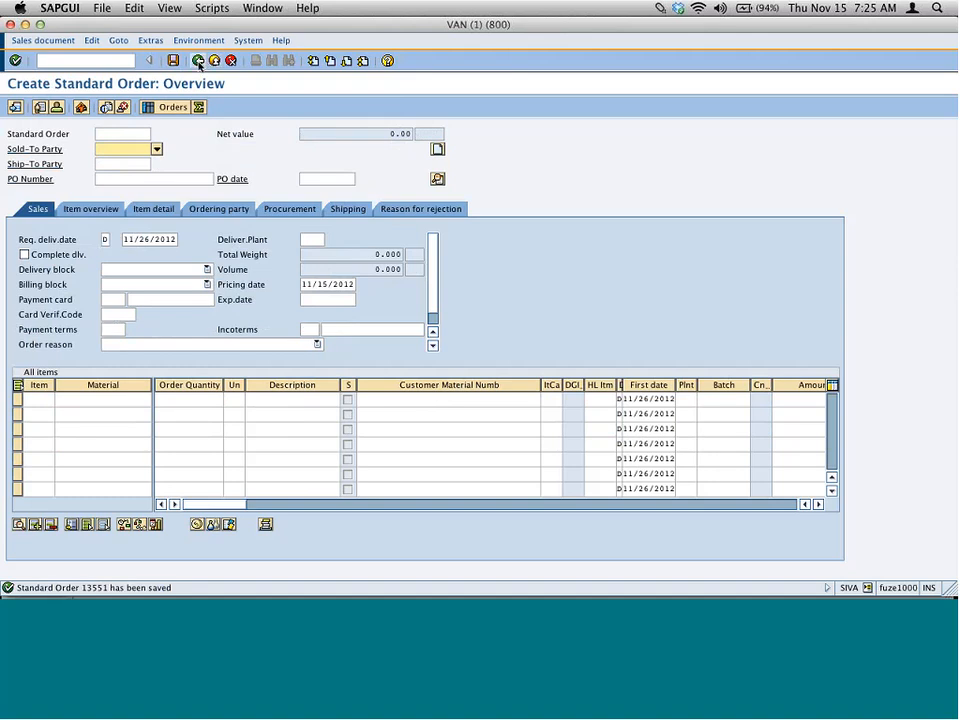
click(198, 62)
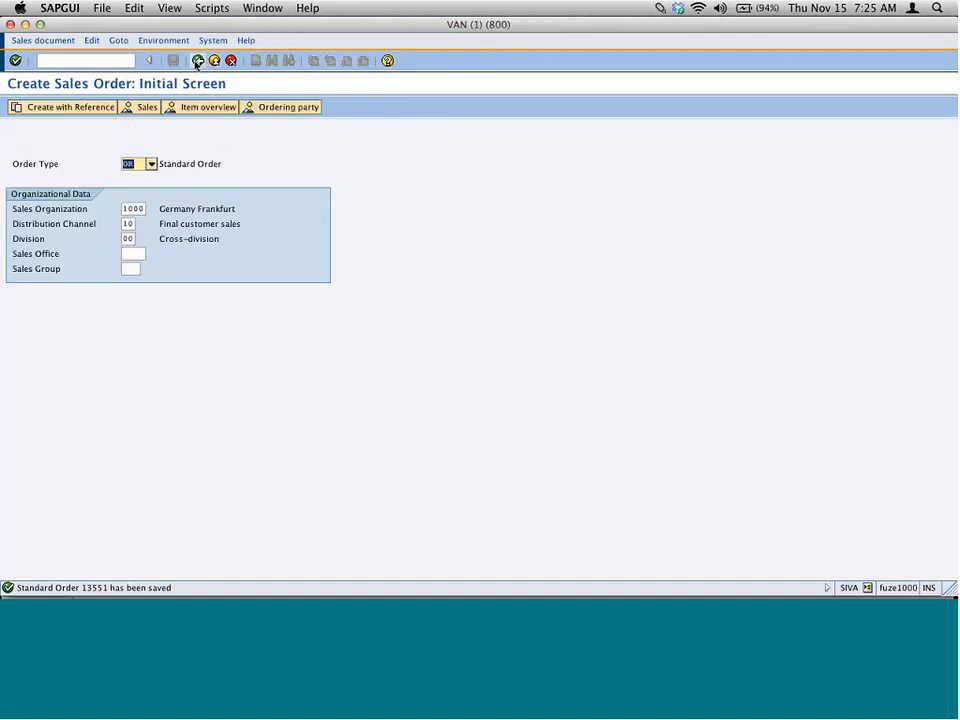
Leave order creation, open the general value contract for changing, and check the released value of item 10.
click(198, 62)
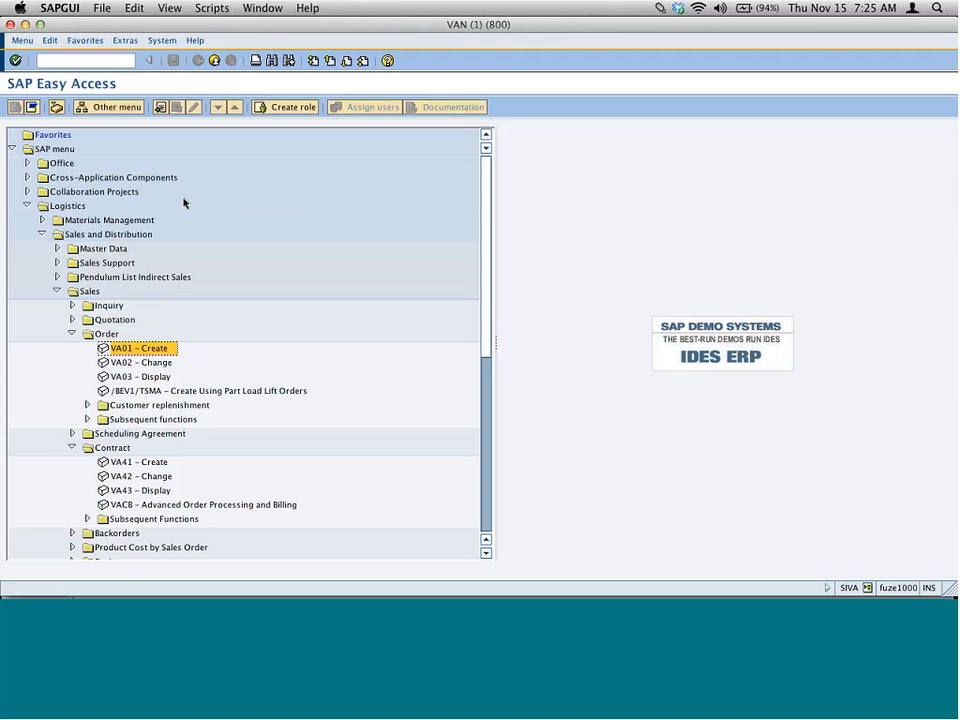
double_click(155, 479)
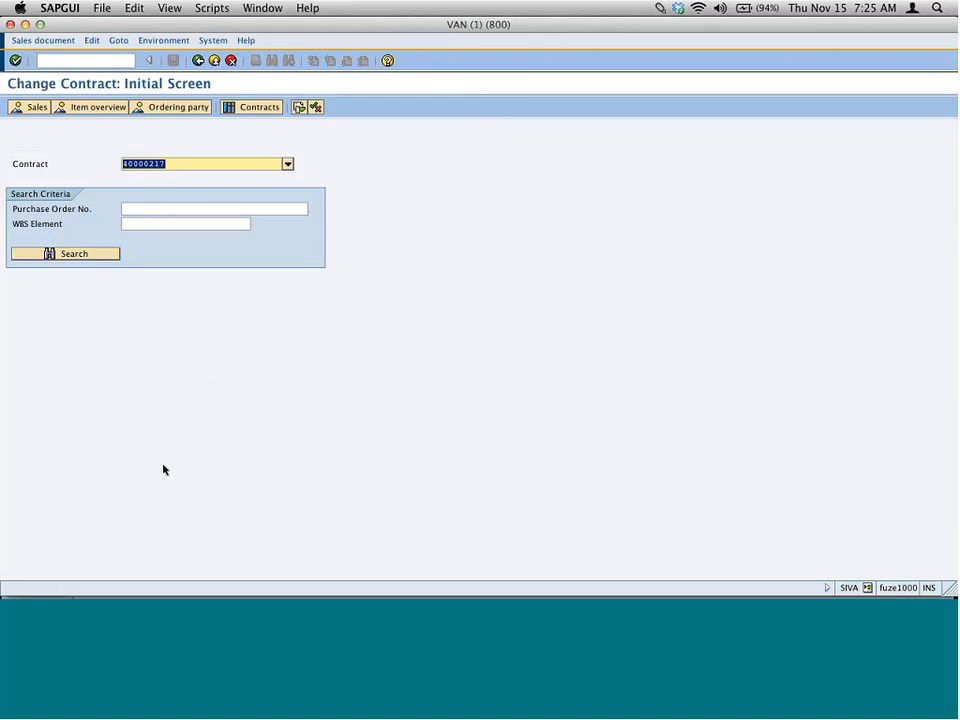
key(Return)
key(Return)
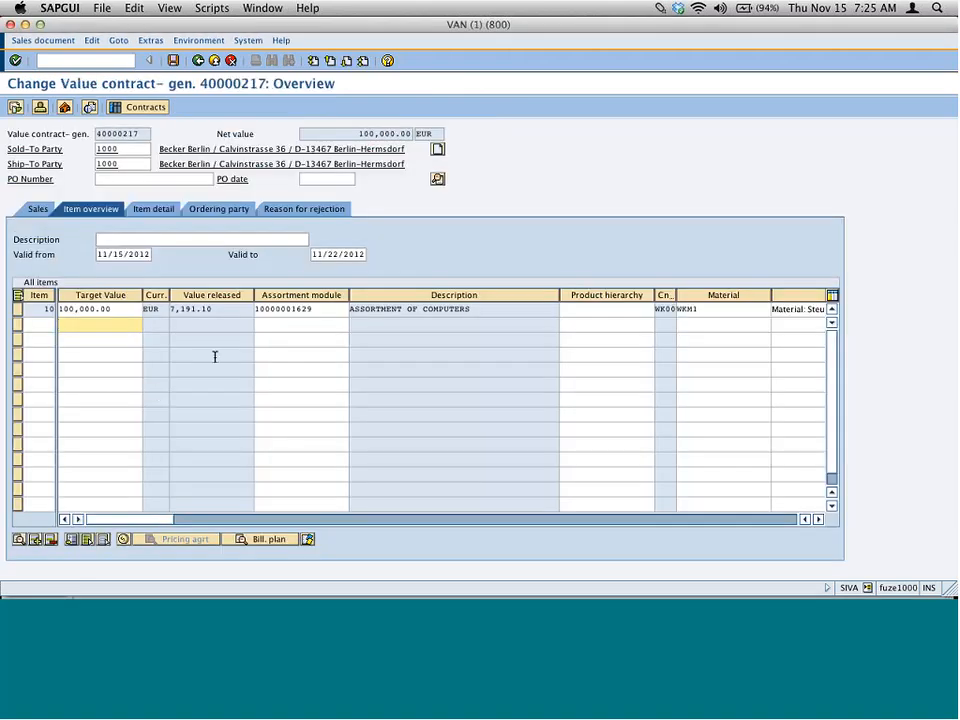
drag(216, 309, 147, 308)
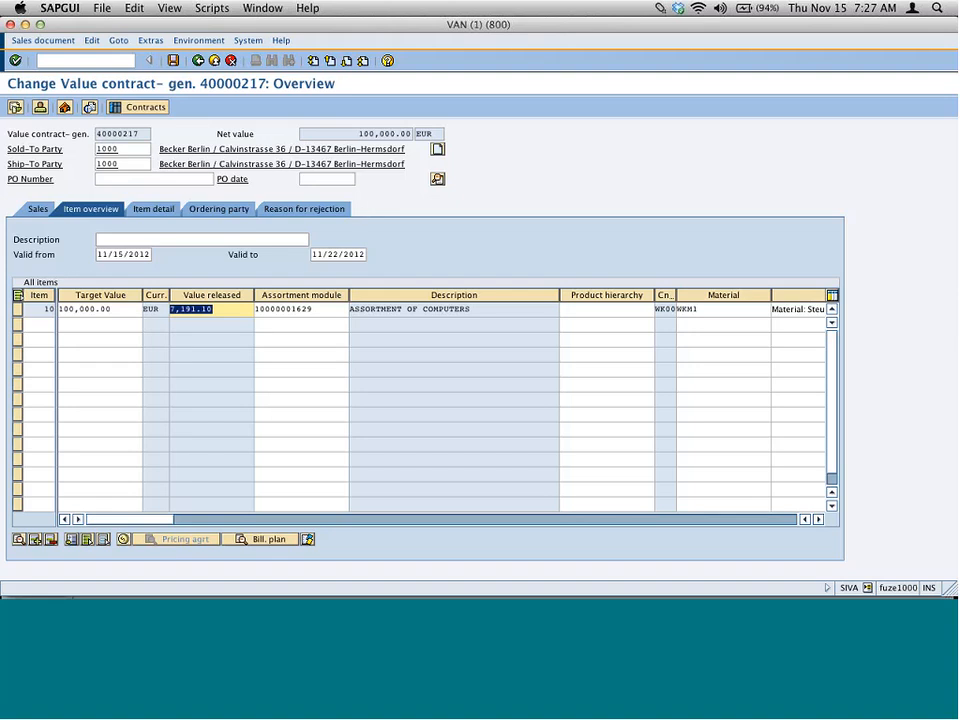
Exit the general value contract, saving its data, and return to the SAP Easy Access screen.
click(199, 61)
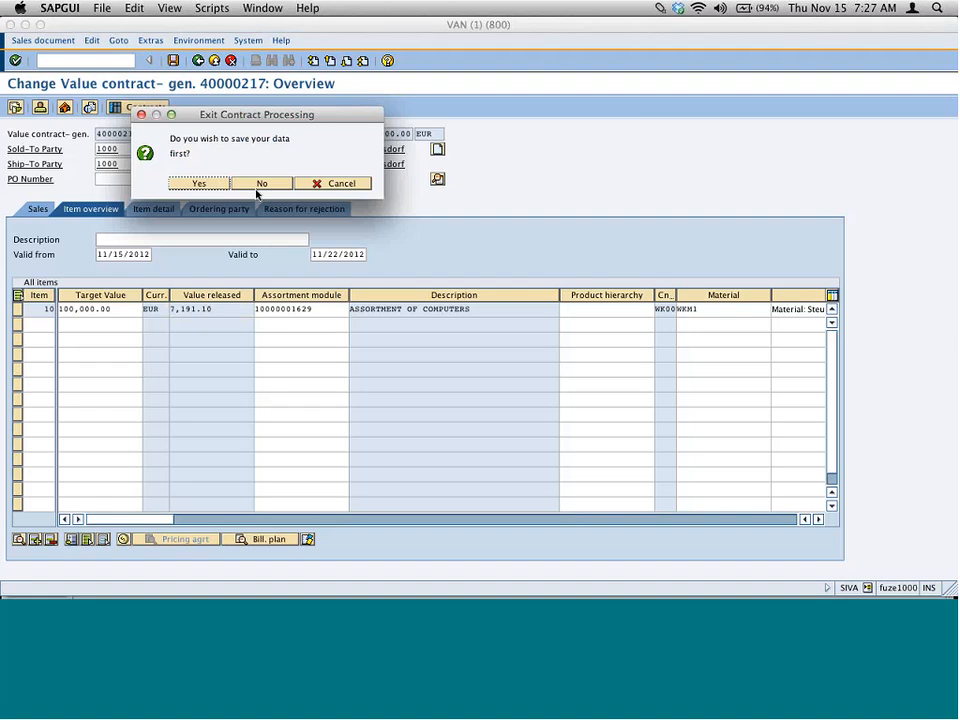
click(199, 183)
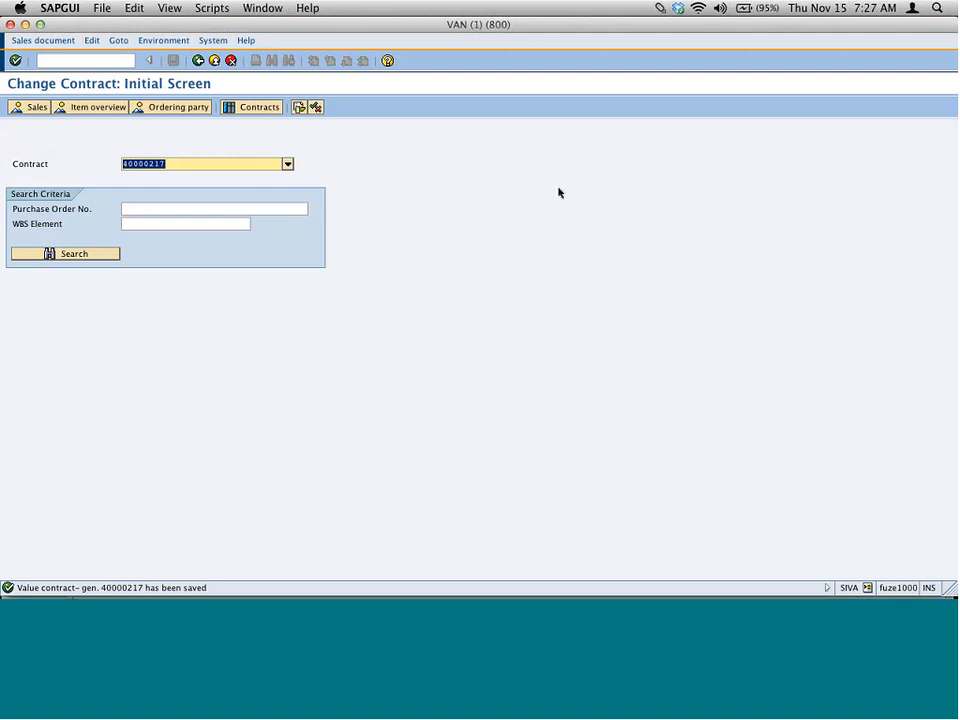
click(198, 61)
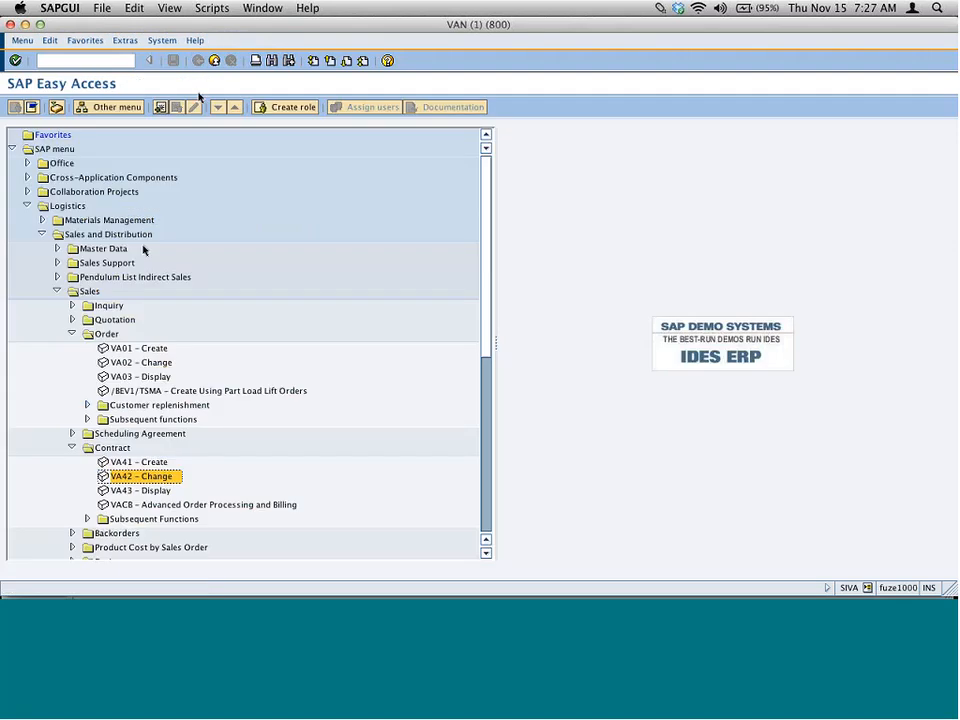
Try to copy the general value contract directly into a new standard order created with reference to it.
double_click(128, 350)
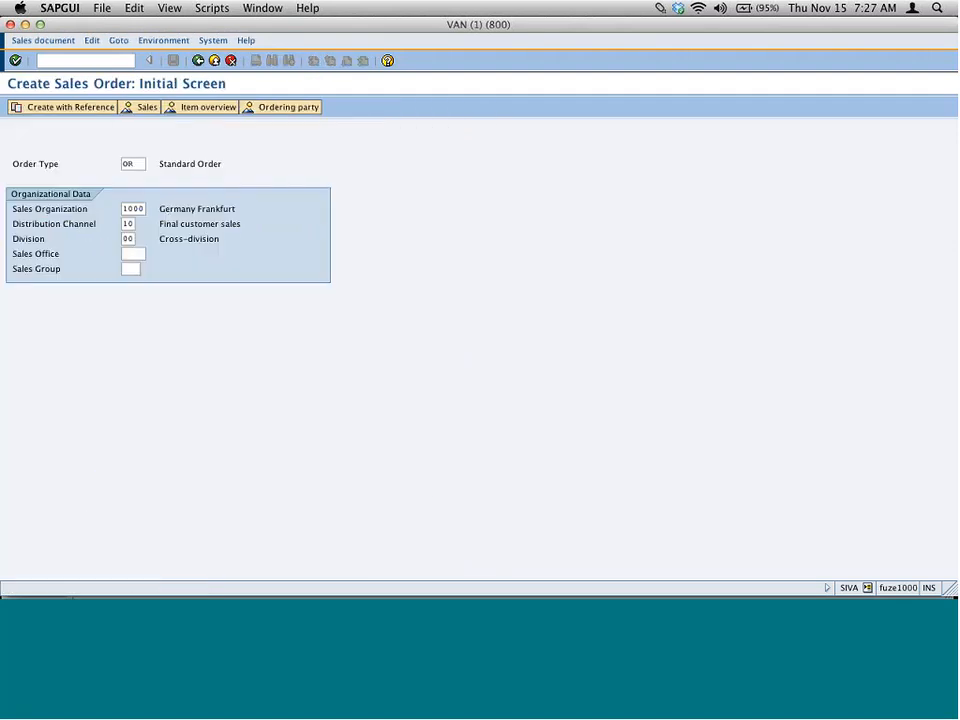
click(90, 107)
click(220, 186)
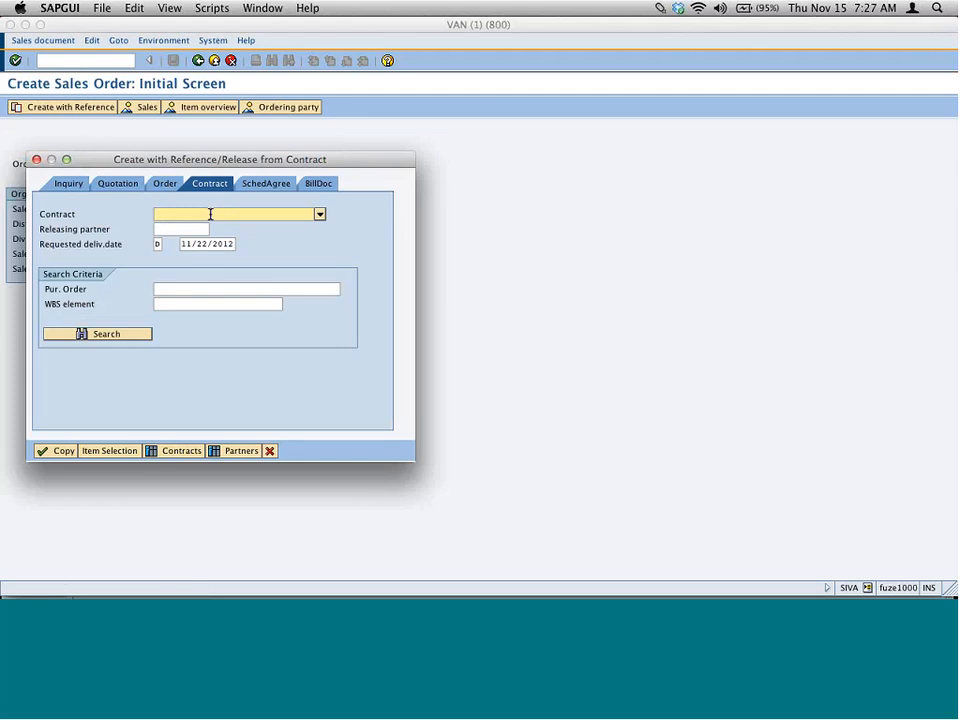
key(super+v)
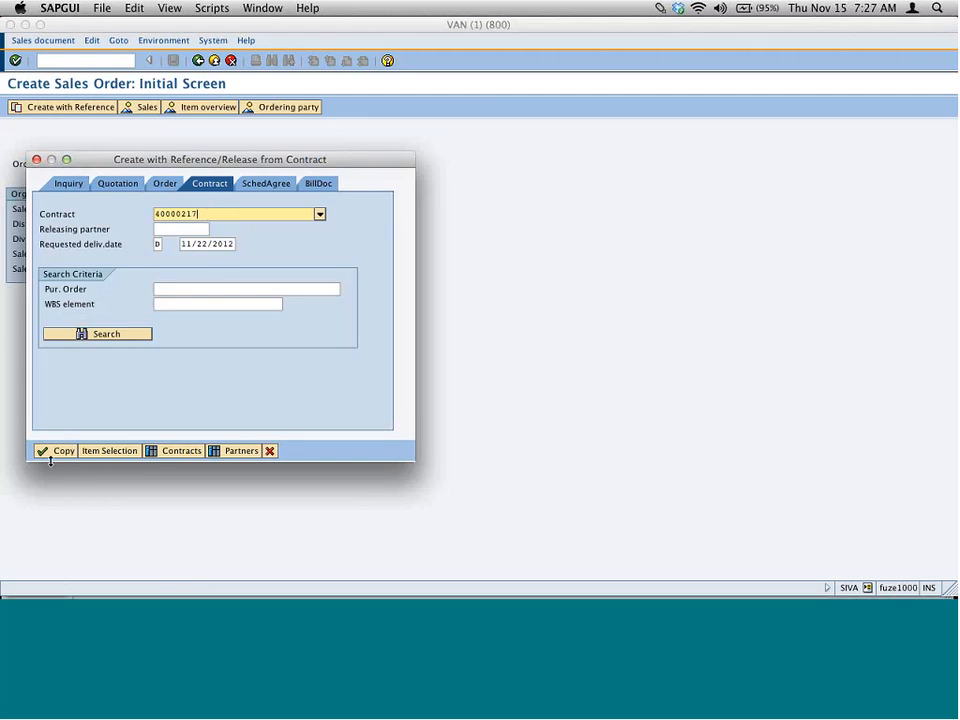
drag(63, 462, 66, 467)
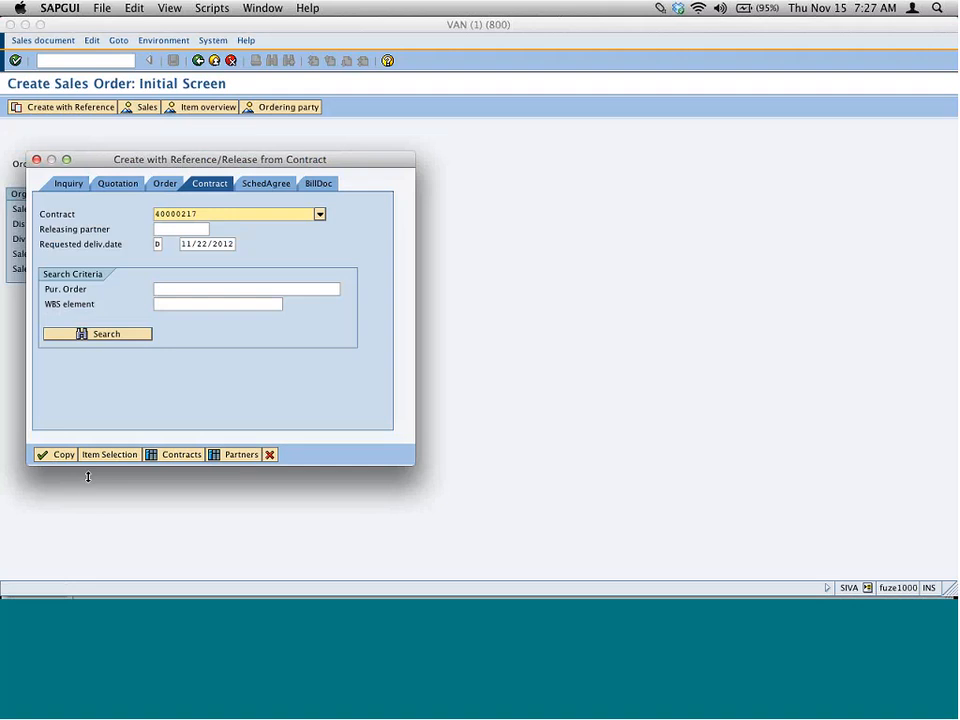
click(62, 456)
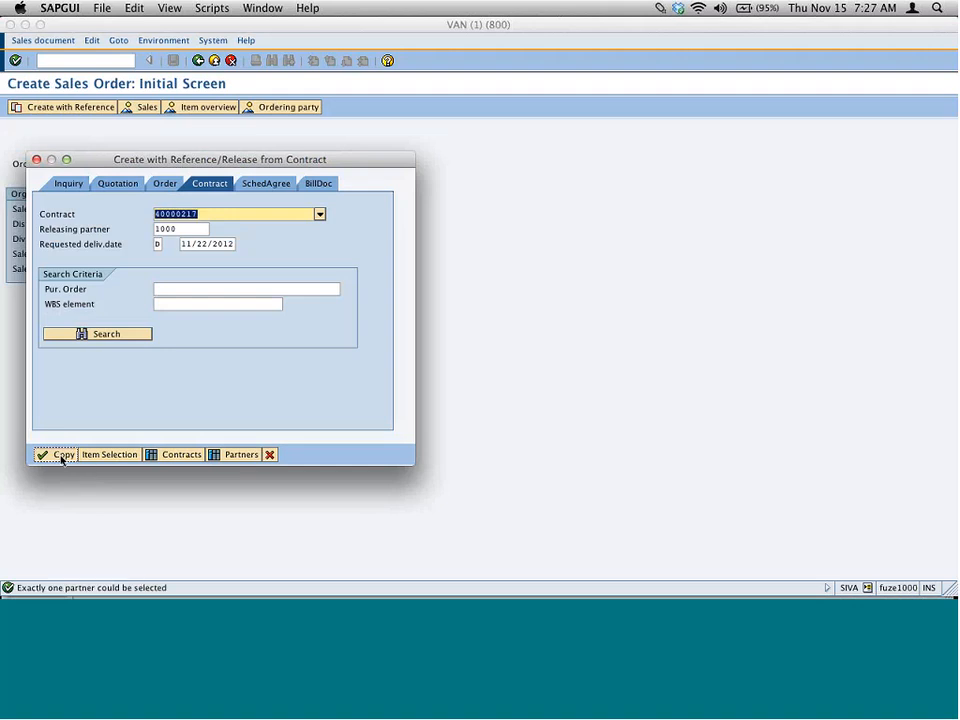
click(64, 456)
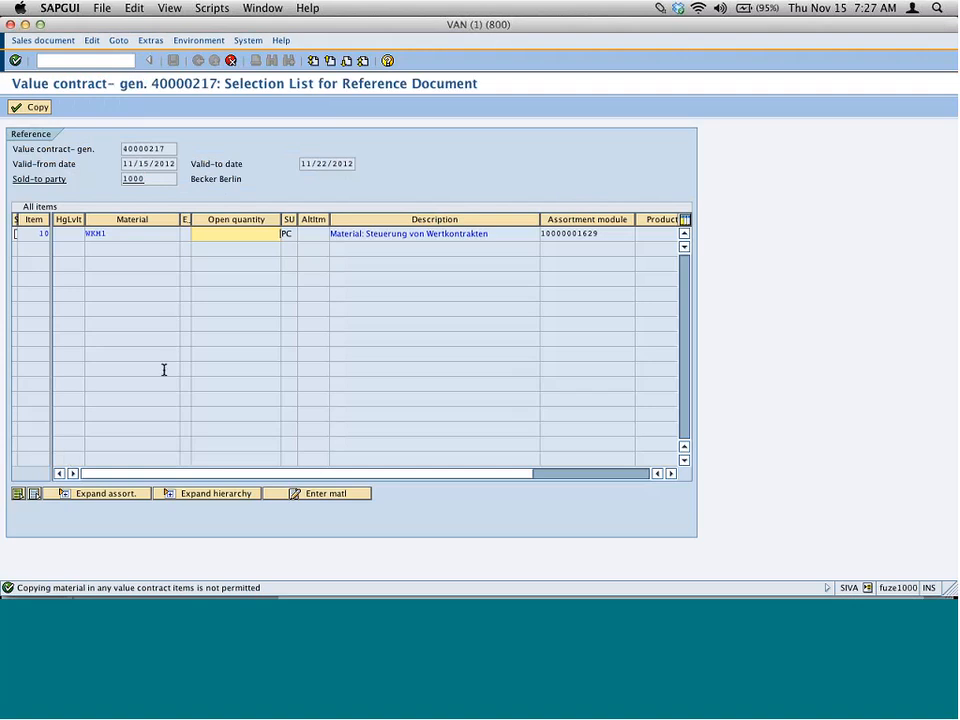
Widen the selection column in the reference item list, cancel the referenced order, and return to SAP Easy Access.
drag(16, 220, 29, 220)
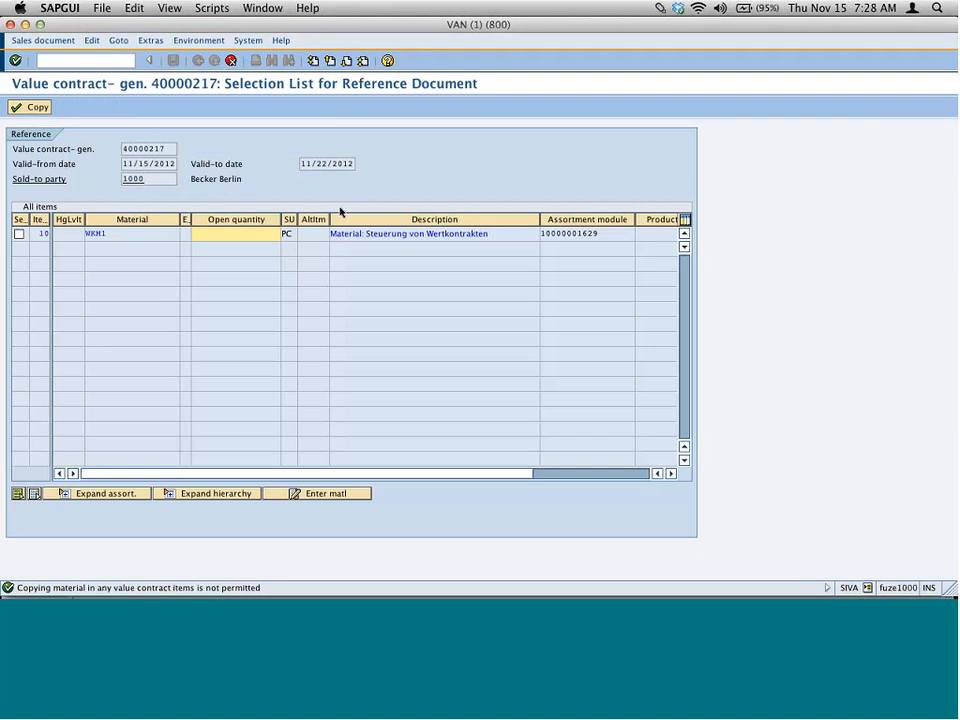
click(231, 61)
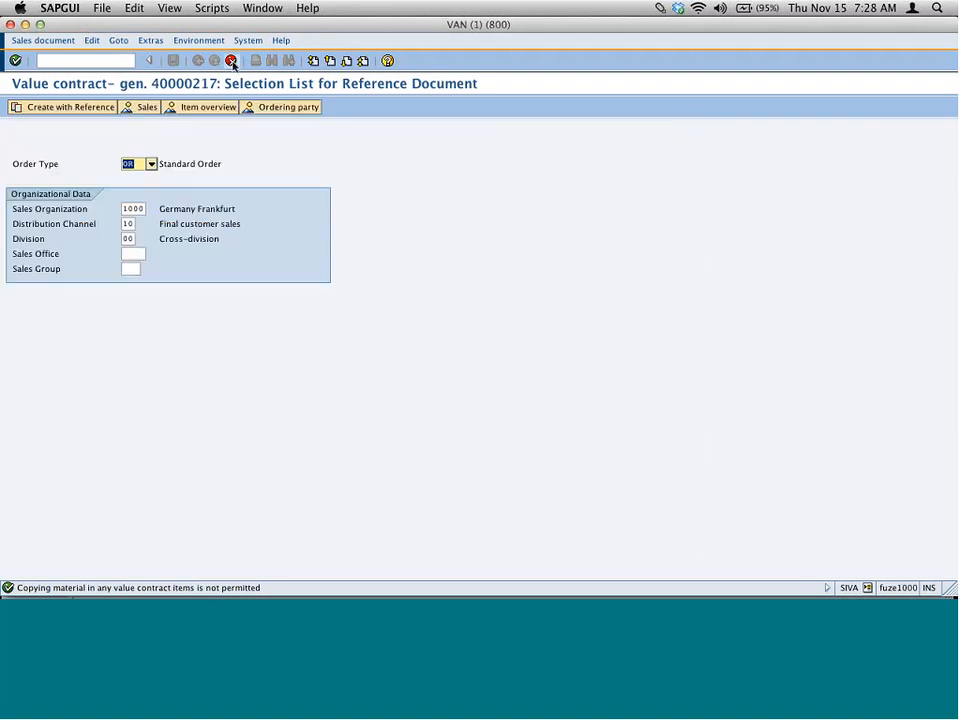
click(199, 61)
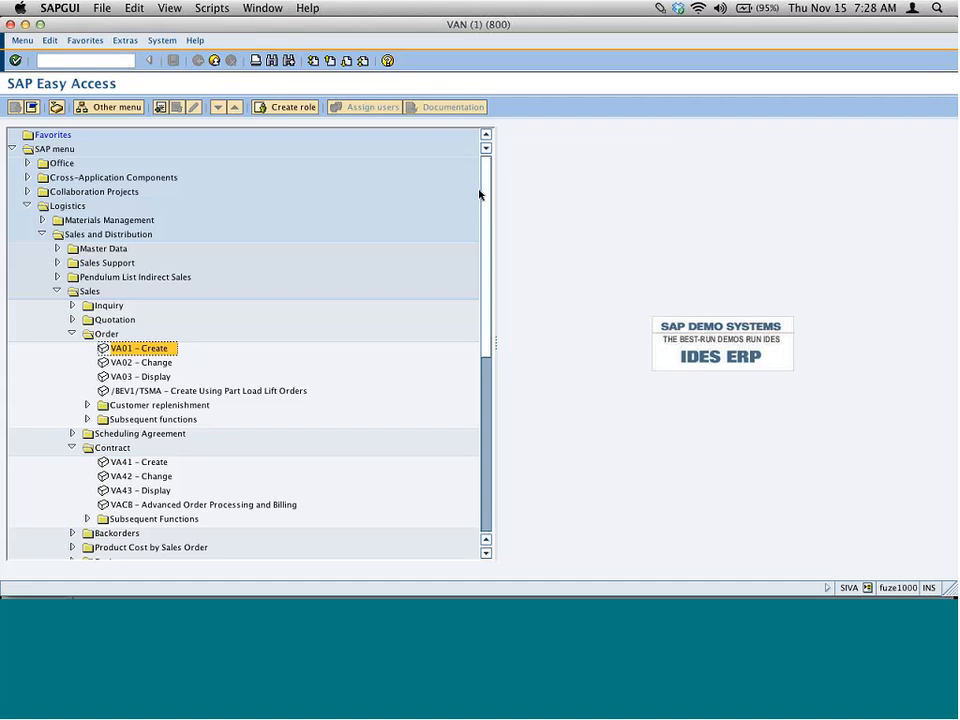
Turn on the screen annotation pen and handwrite the material numbers M-01 and M-02 one below the other.
key(ctrl+grave)
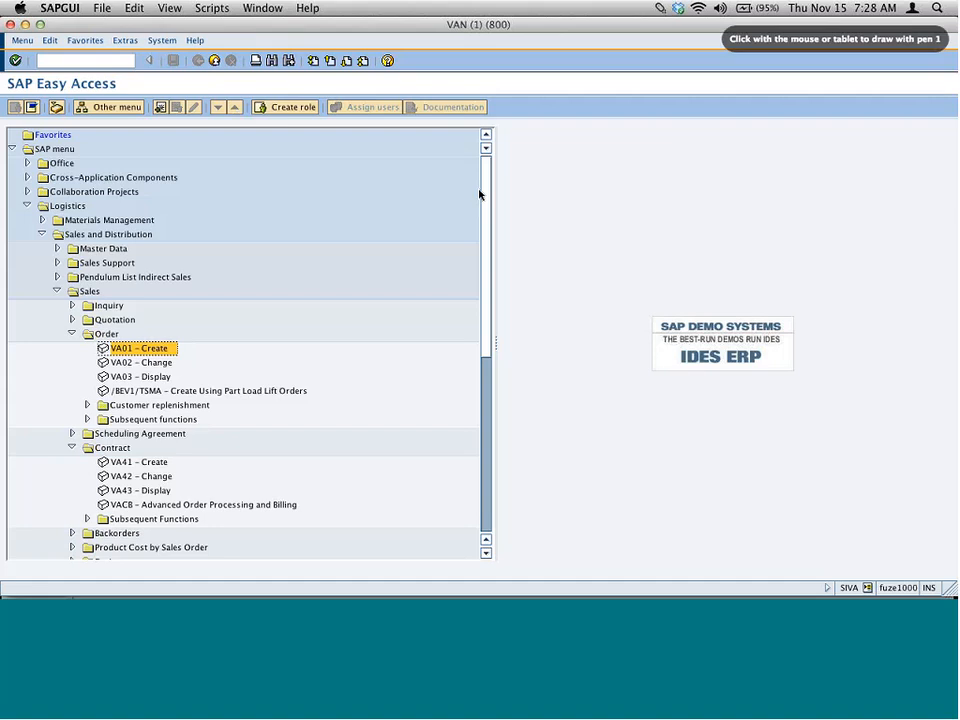
mouse_move(308, 188)
mouse_down()
mouse_move(307, 200)
mouse_move(317, 199)
mouse_up()
drag(318, 195, 322, 194)
drag(329, 188, 330, 189)
mouse_move(331, 183)
mouse_down()
mouse_move(331, 203)
mouse_move(343, 198)
mouse_move(314, 238)
mouse_up()
mouse_move(321, 224)
mouse_down()
mouse_move(319, 237)
mouse_move(334, 231)
mouse_up()
mouse_move(344, 225)
mouse_down()
mouse_move(348, 236)
mouse_move(364, 236)
mouse_up()
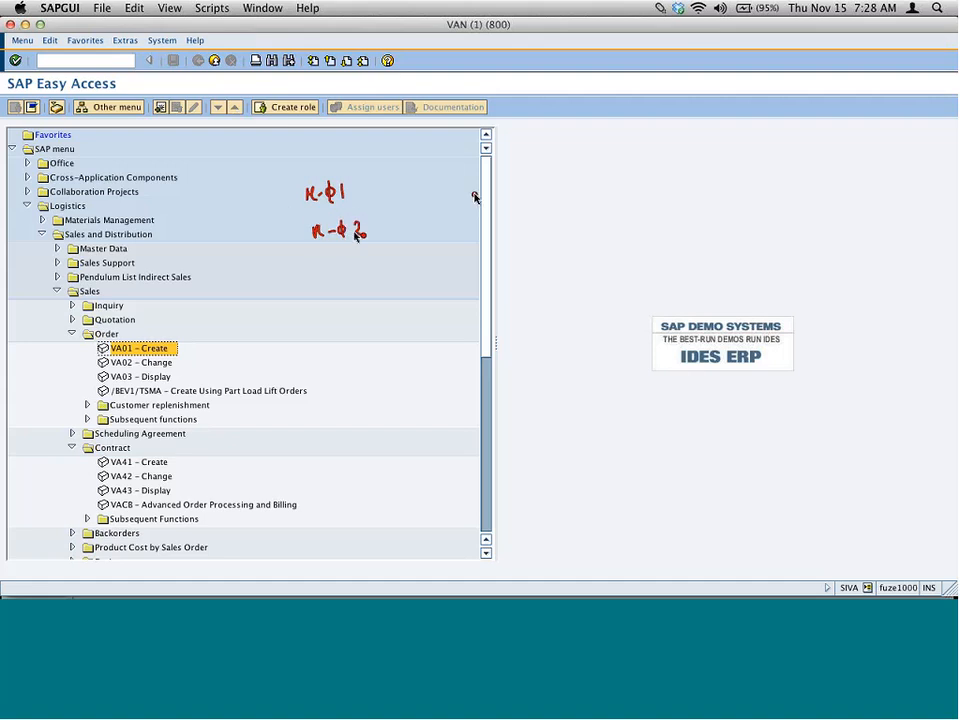
Sketch a brace with an arrow to a box labelled Copy, arrows from both materials past it, and Item Select; clear the annotations.
mouse_move(416, 158)
mouse_down()
mouse_move(431, 190)
mouse_move(422, 283)
mouse_up()
drag(447, 210, 469, 212)
drag(447, 218, 469, 216)
mouse_move(460, 205)
mouse_down()
mouse_move(460, 230)
mouse_move(520, 209)
mouse_move(488, 228)
mouse_move(501, 248)
mouse_up()
mouse_move(507, 240)
mouse_down()
mouse_move(510, 249)
mouse_move(520, 242)
mouse_move(525, 260)
mouse_up()
mouse_move(370, 187)
mouse_down()
mouse_move(460, 152)
mouse_move(575, 208)
mouse_up()
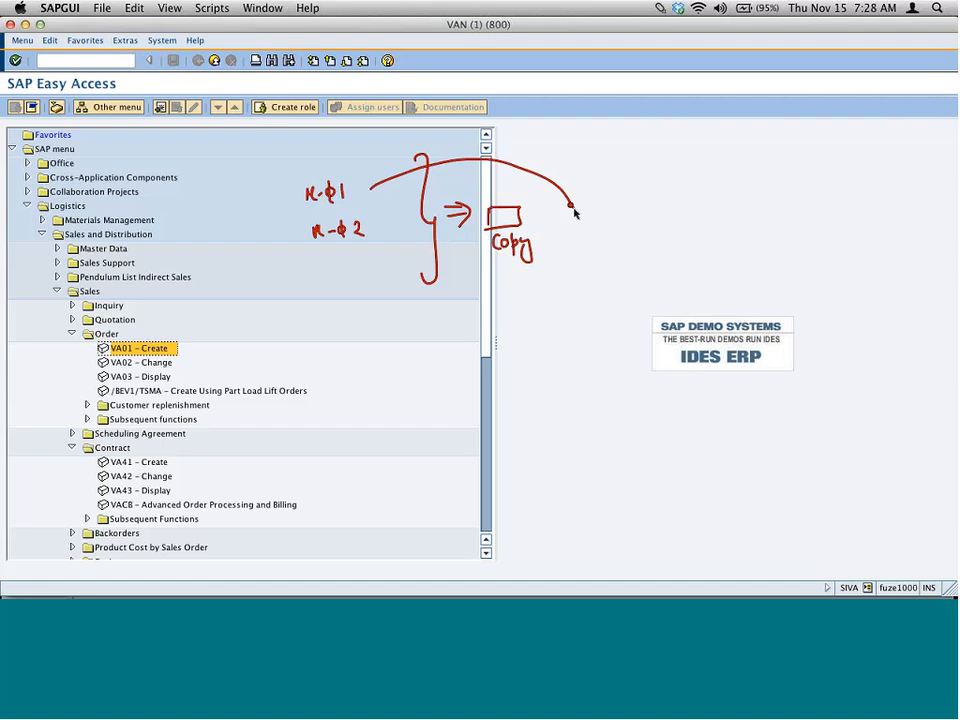
mouse_move(386, 232)
mouse_down()
mouse_move(583, 236)
mouse_move(575, 197)
mouse_up()
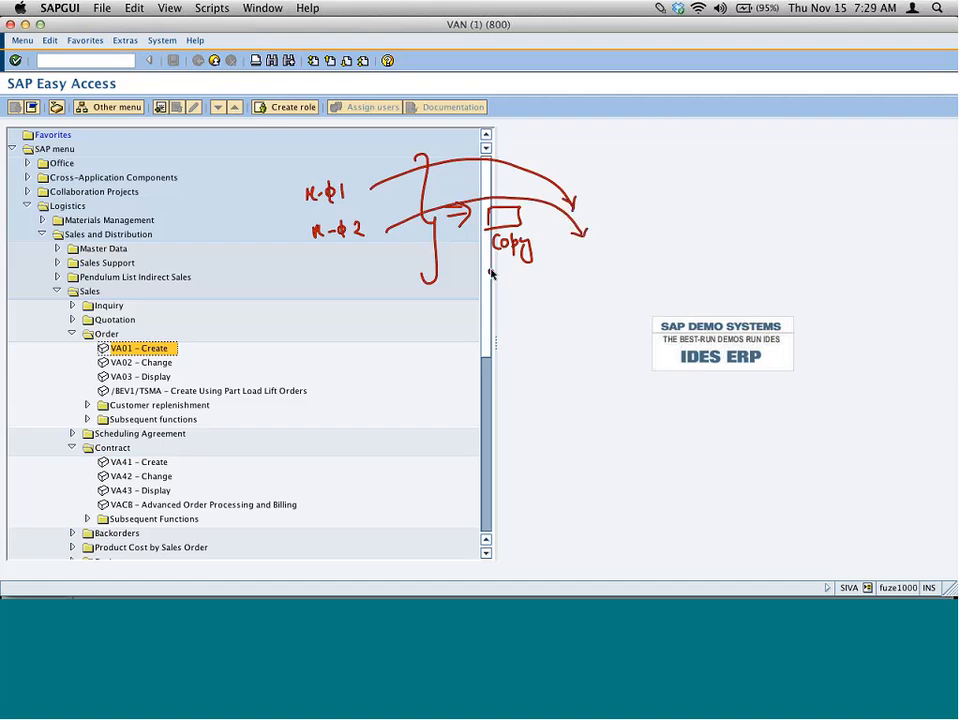
mouse_move(478, 276)
mouse_down()
mouse_move(521, 283)
mouse_move(484, 325)
mouse_move(530, 312)
mouse_up()
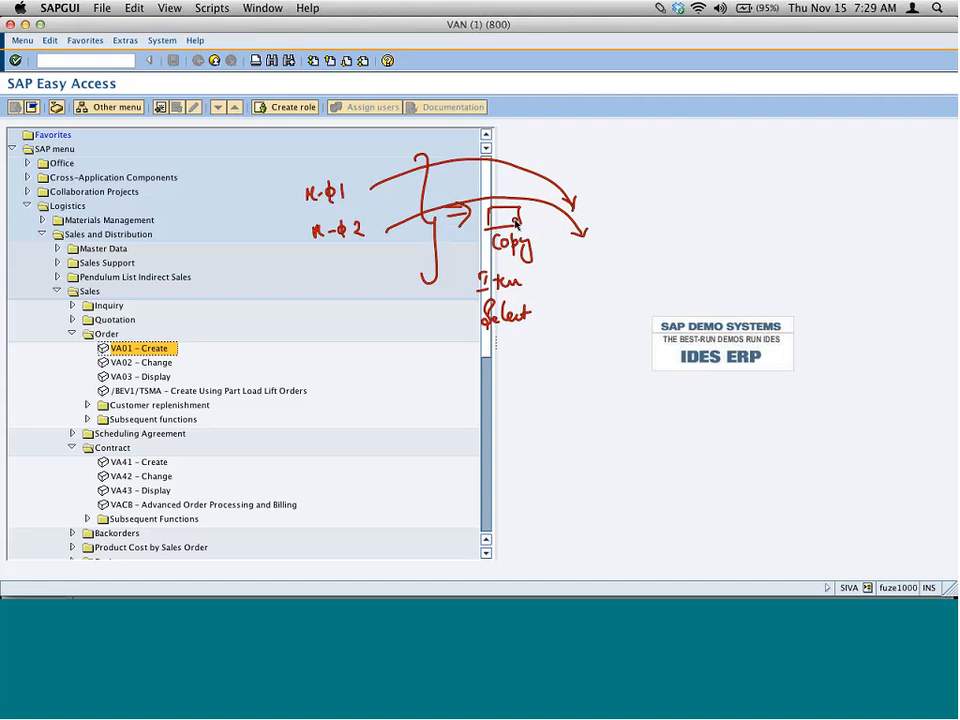
click(618, 220)
key(Escape)
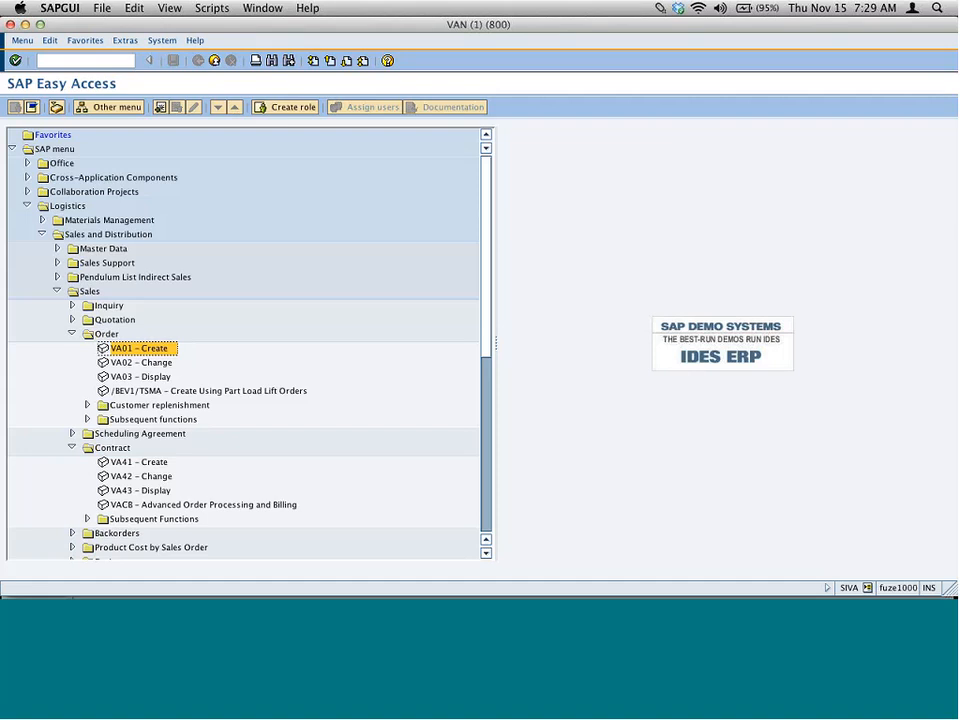
Switch to the Contracts.pptx presentation in PowerPoint and browse from the Value Contract slide to slide 30, Service and Maintenance Contract.
key(super+Tab)
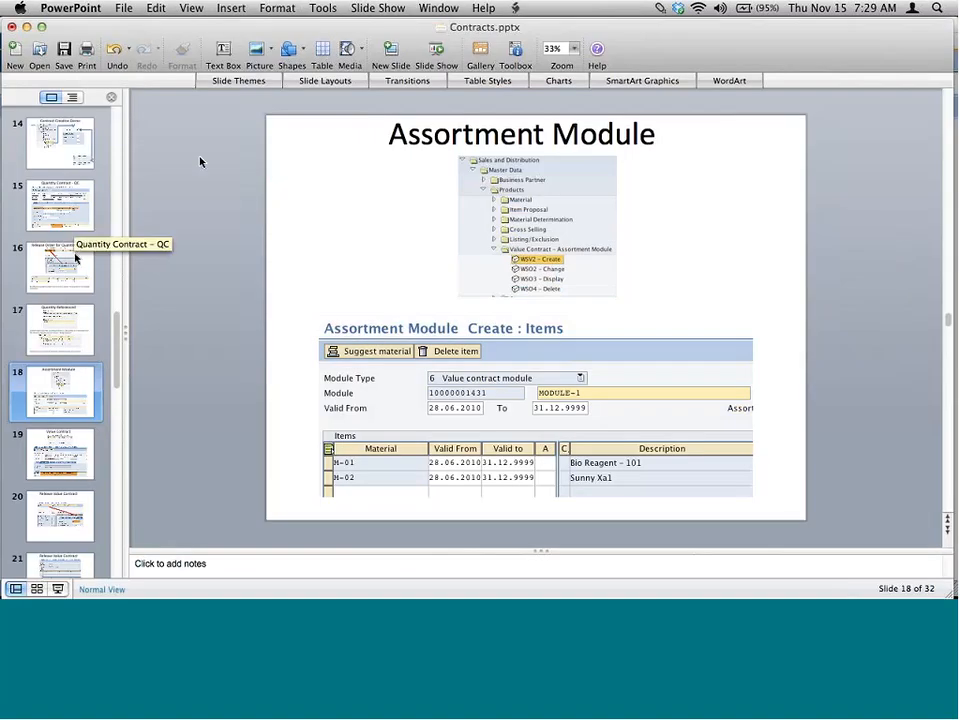
scroll(62, 322, down, 3)
click(60, 324)
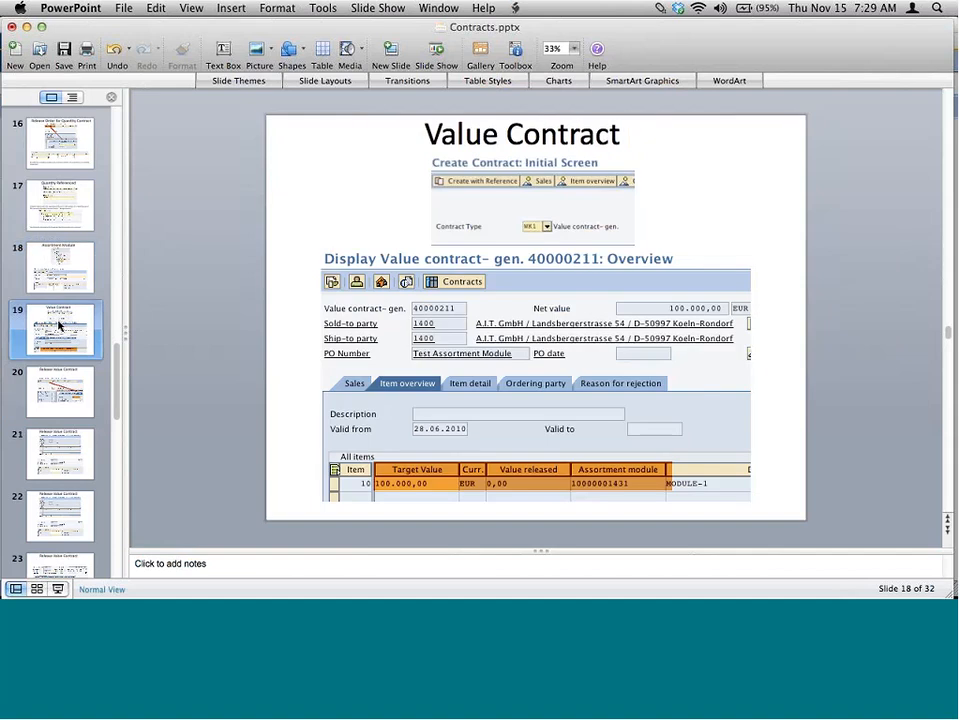
key(Down)
key(Down)
key(Down)
key(Down)
key(Down)
key(Down)
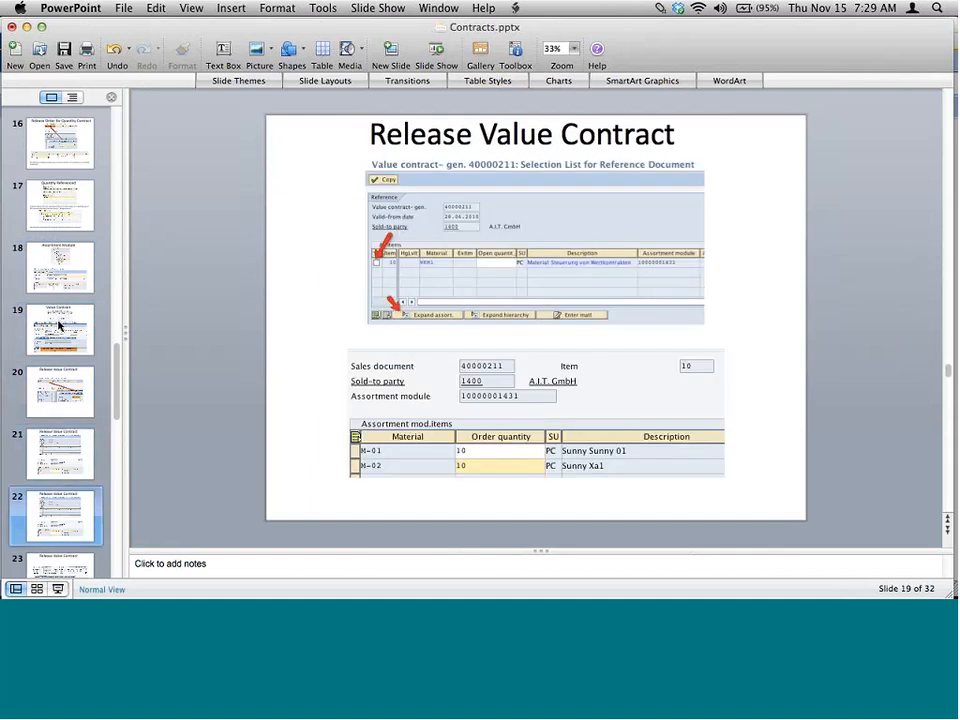
key(Down)
key(Down)
key(Down)
key(Down)
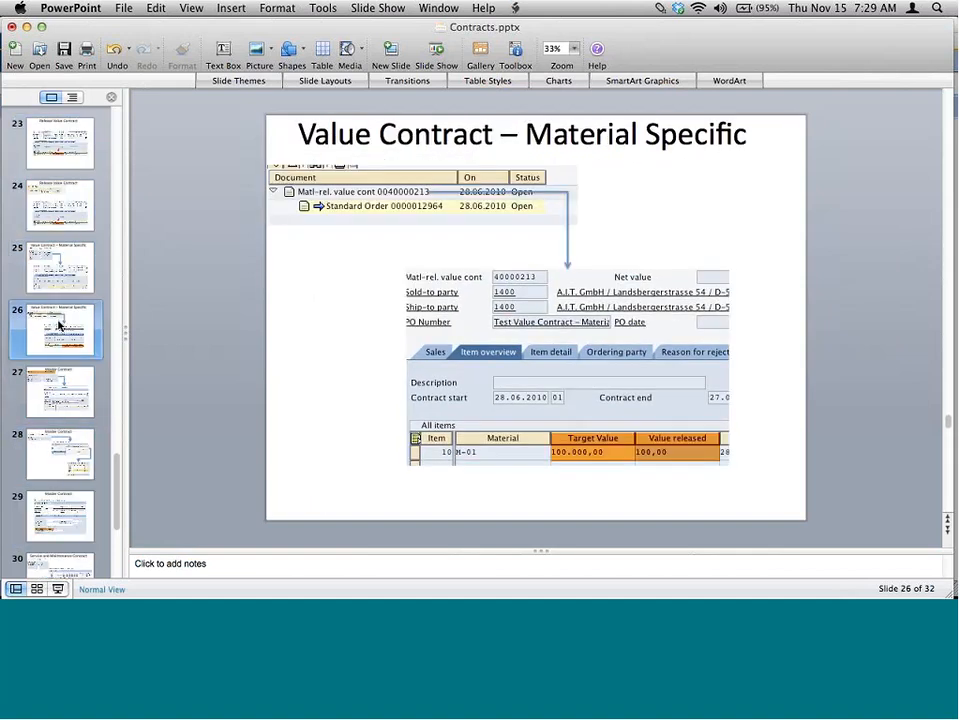
key(Down)
key(Down)
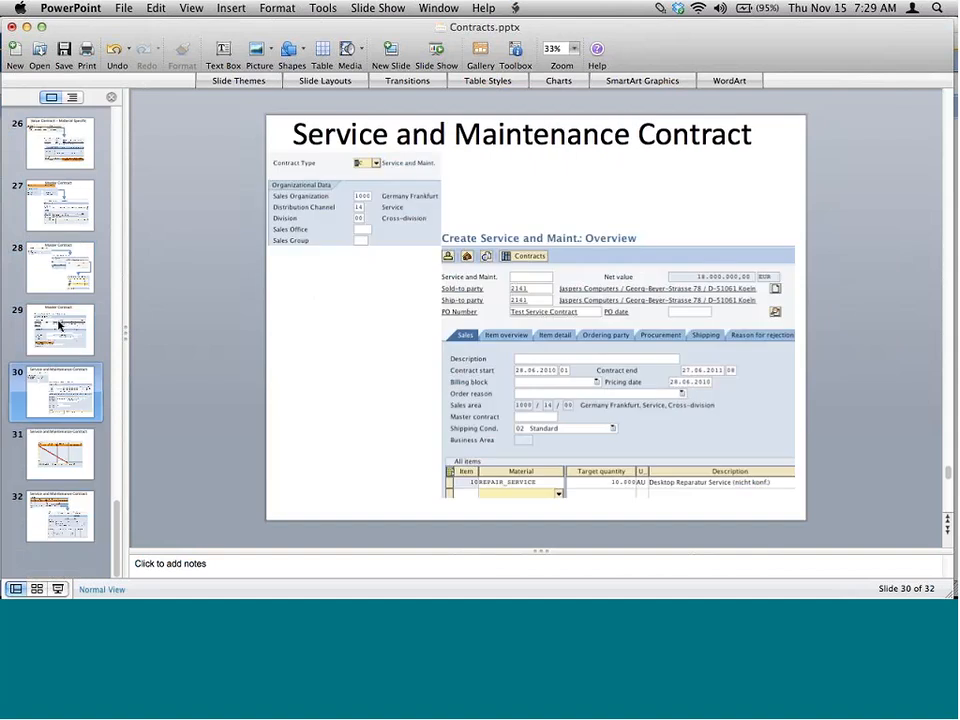
key(Up)
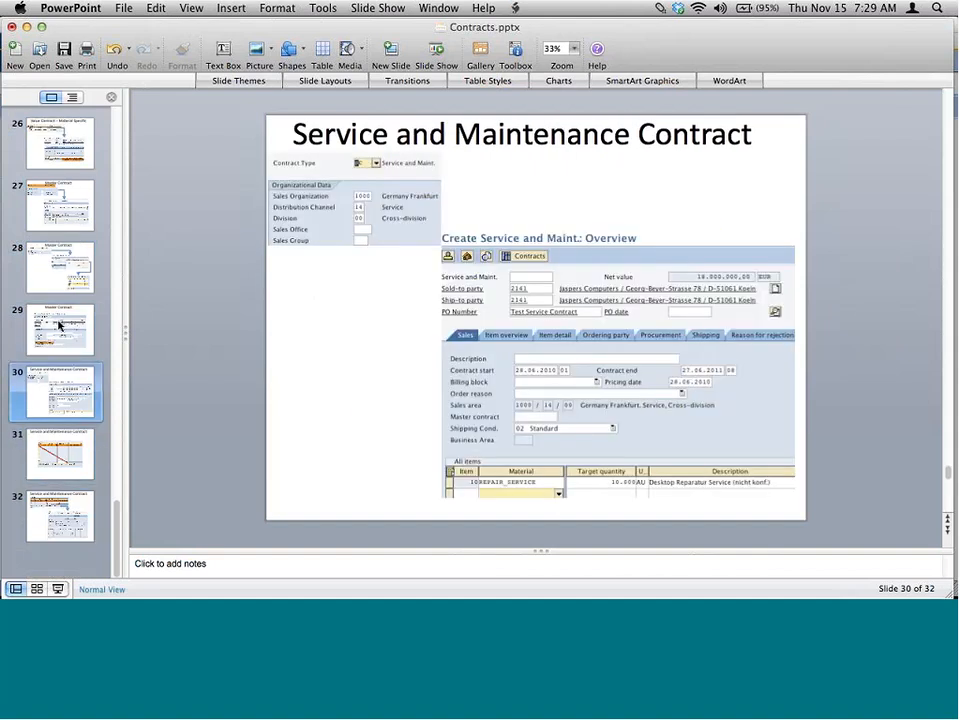
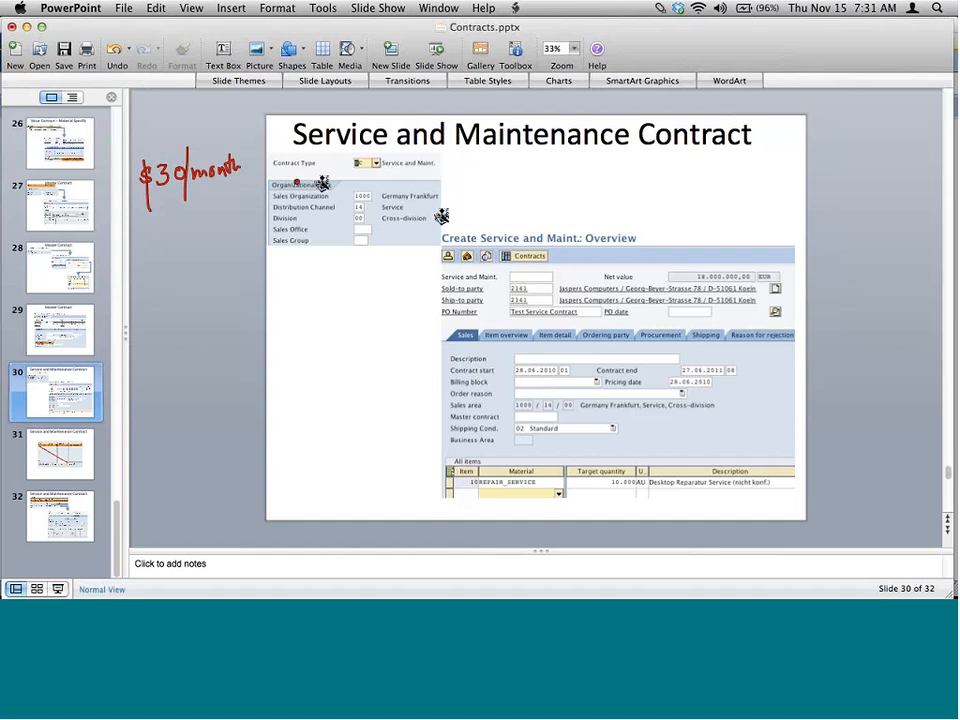
Underline the handwritten $30/month note, draw an arrow down from it, and write and underline Billing Plan below.
drag(125, 201, 251, 181)
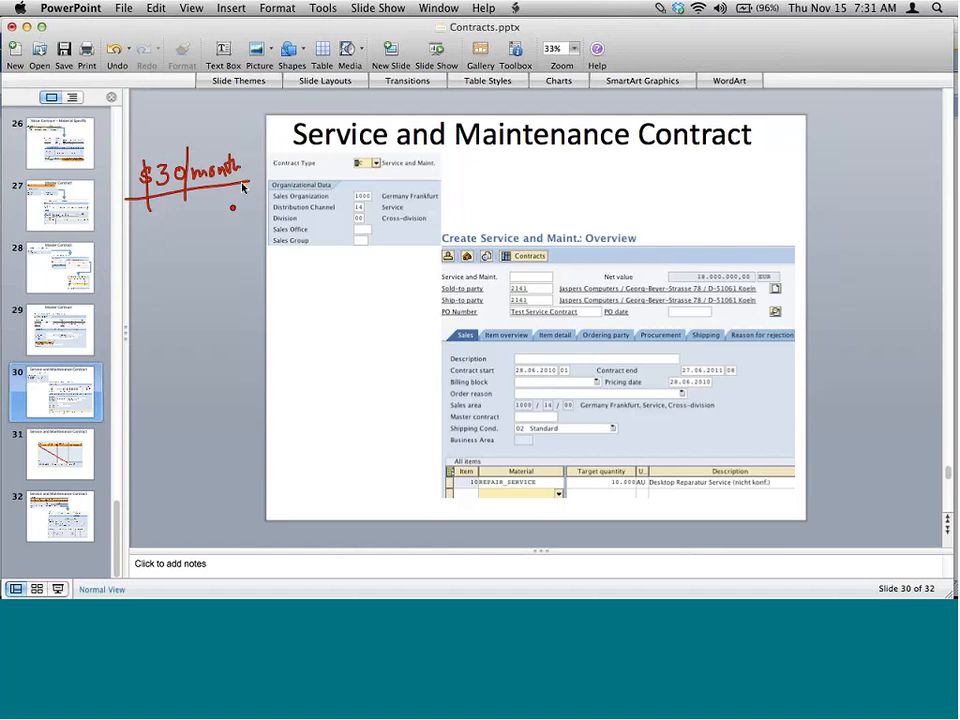
mouse_move(163, 191)
mouse_down()
mouse_move(166, 236)
mouse_move(176, 239)
mouse_up()
mouse_move(159, 234)
mouse_down()
mouse_move(168, 242)
mouse_move(184, 229)
mouse_up()
mouse_move(140, 258)
mouse_down()
mouse_move(150, 291)
mouse_move(196, 285)
mouse_move(207, 305)
mouse_up()
mouse_move(221, 236)
mouse_down()
mouse_move(245, 258)
mouse_move(268, 250)
mouse_up()
drag(120, 312, 285, 260)
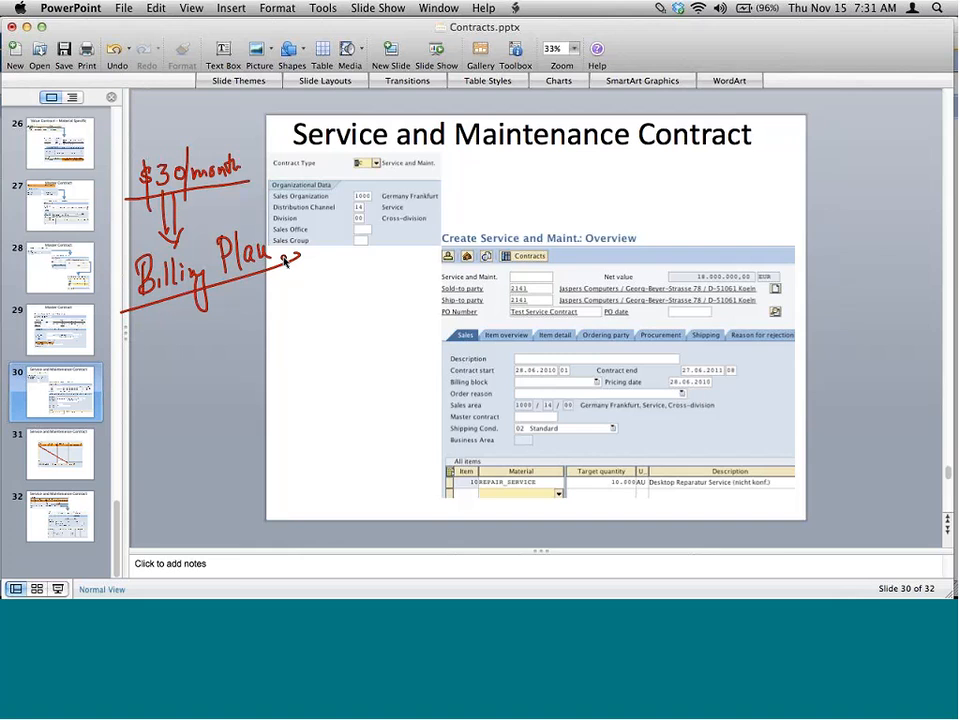
Switch back to SAP, start creating a contract, and enter contract type SC for sales area 1000, 10, 00.
key(super+Tab)
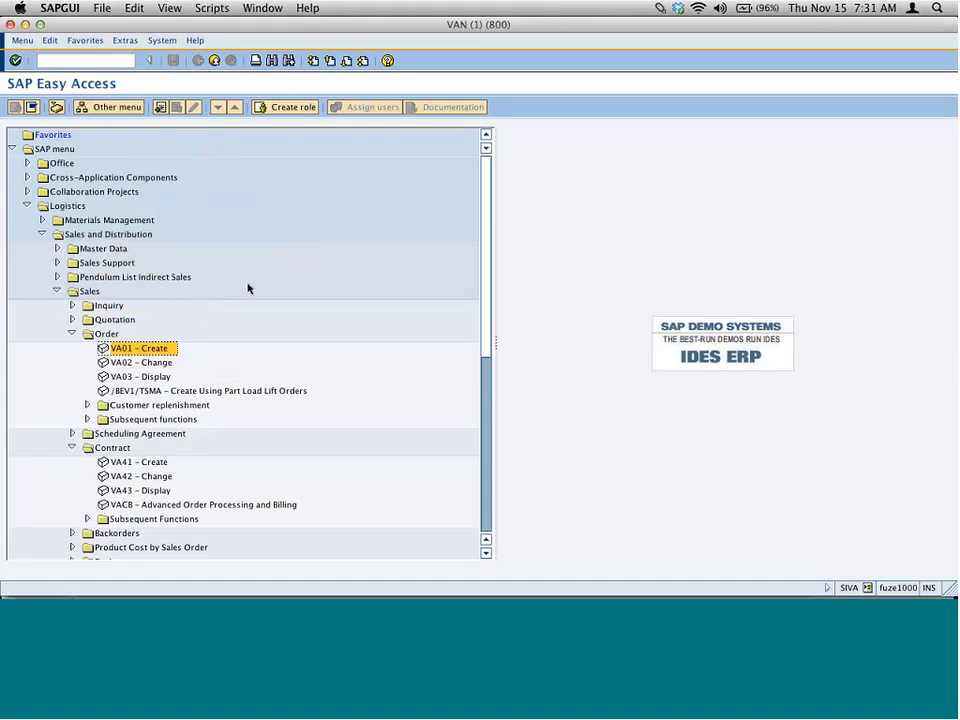
double_click(148, 462)
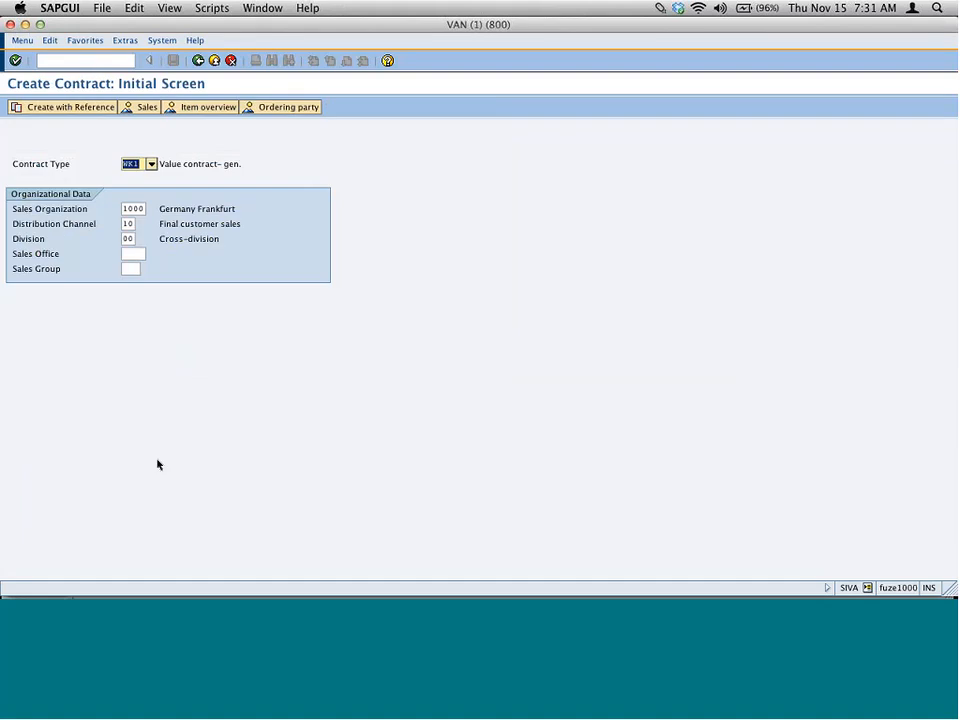
text(ac)
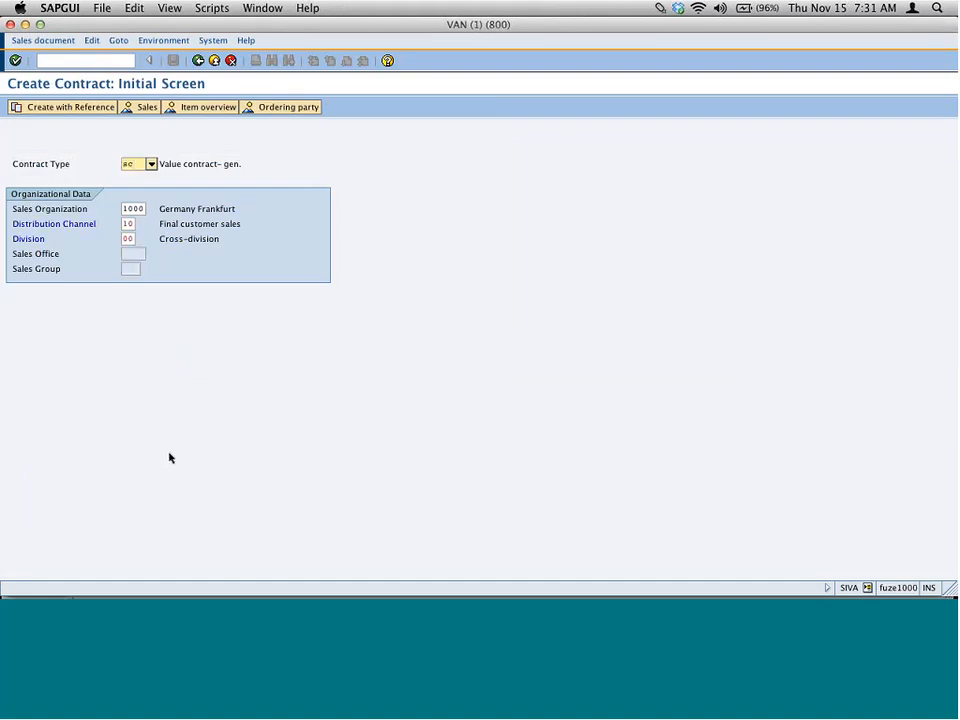
key(Return)
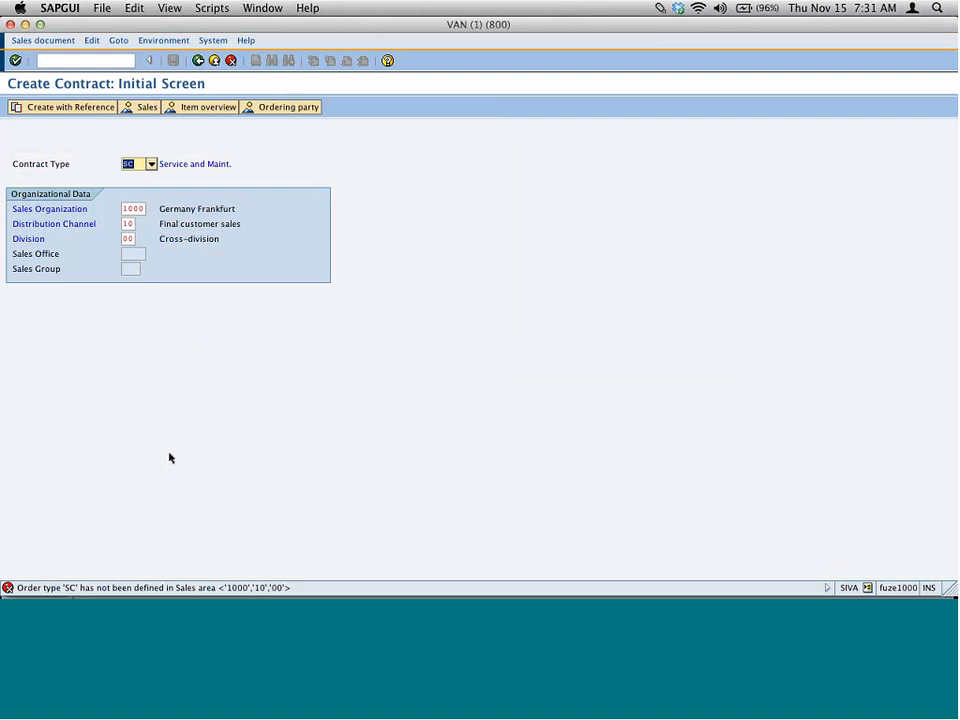
Change the distribution channel to 14 for the SC contract and proceed to the contract overview.
key(Tab)
key(Tab)
text(14)
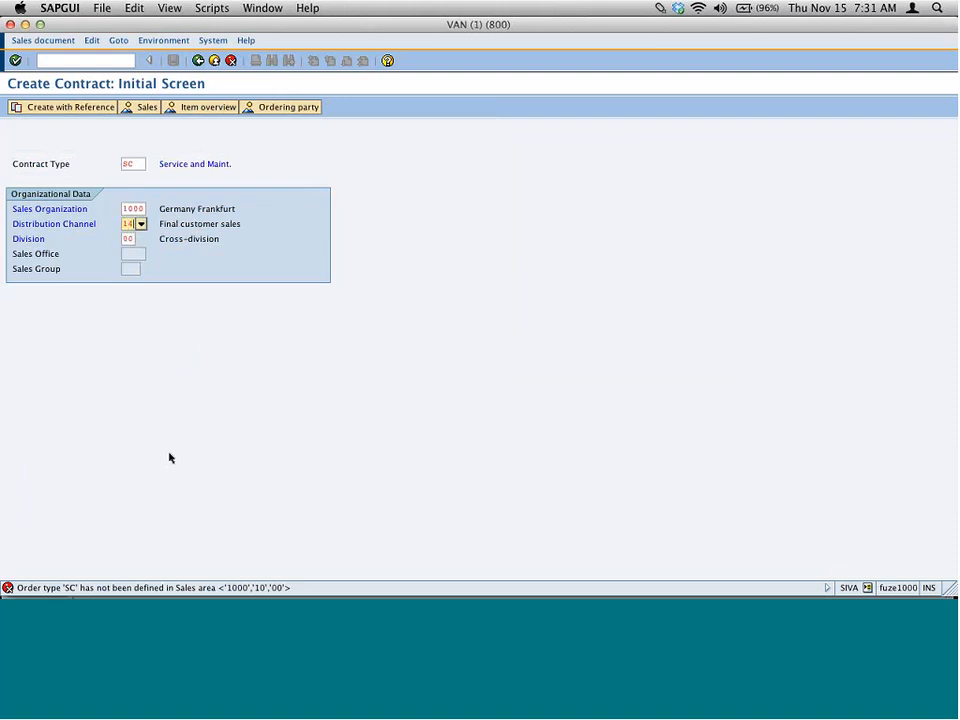
key(Return)
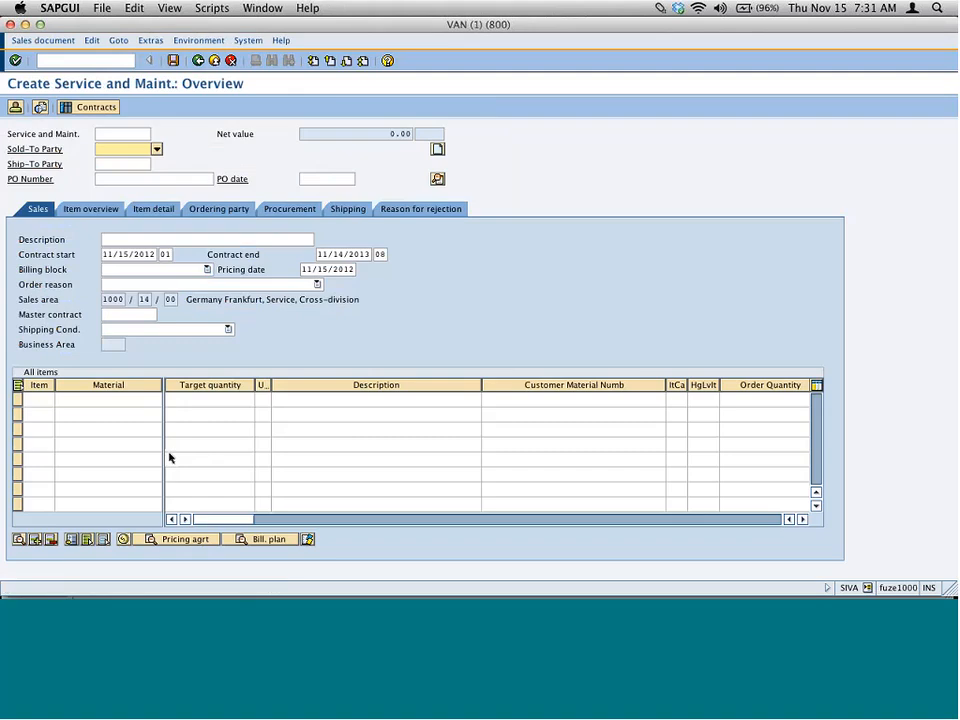
text(1)
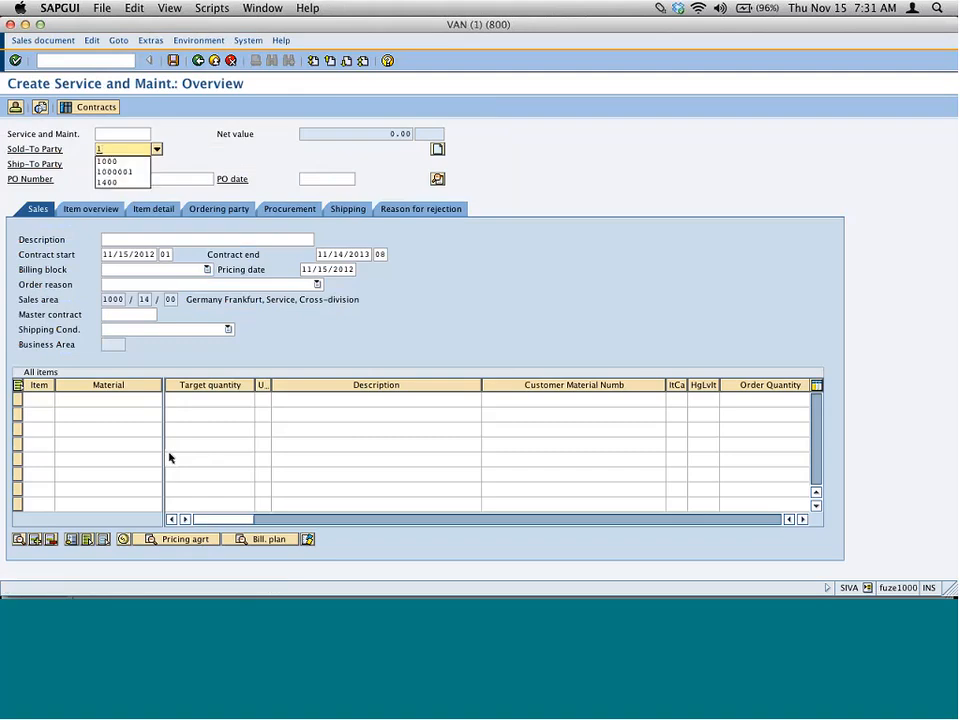
key(BackSpace)
text(2)
key(BackSpace)
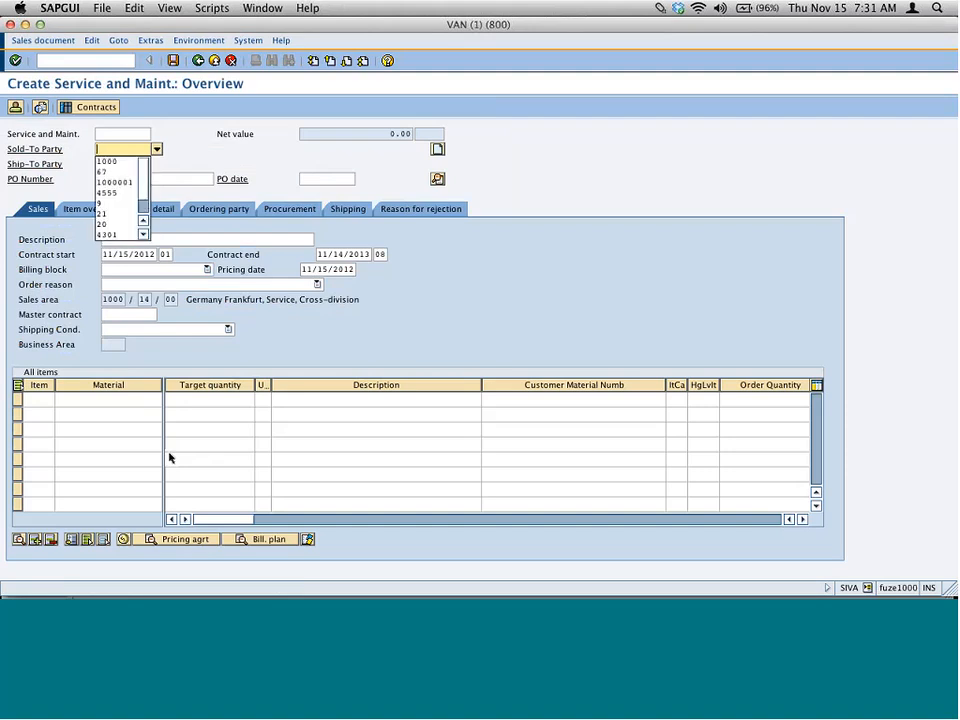
key(Escape)
Check the sample customer on the PowerPoint slide, return to SAP, and enter that customer's number as the sold-to party.
key(super+Tab)
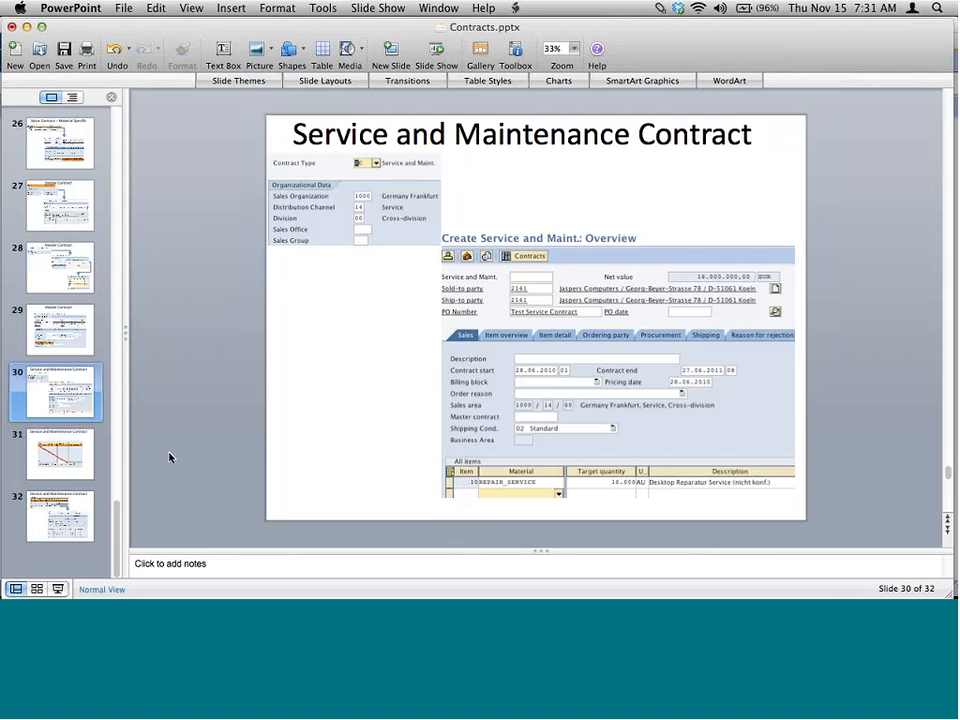
key(super+Tab)
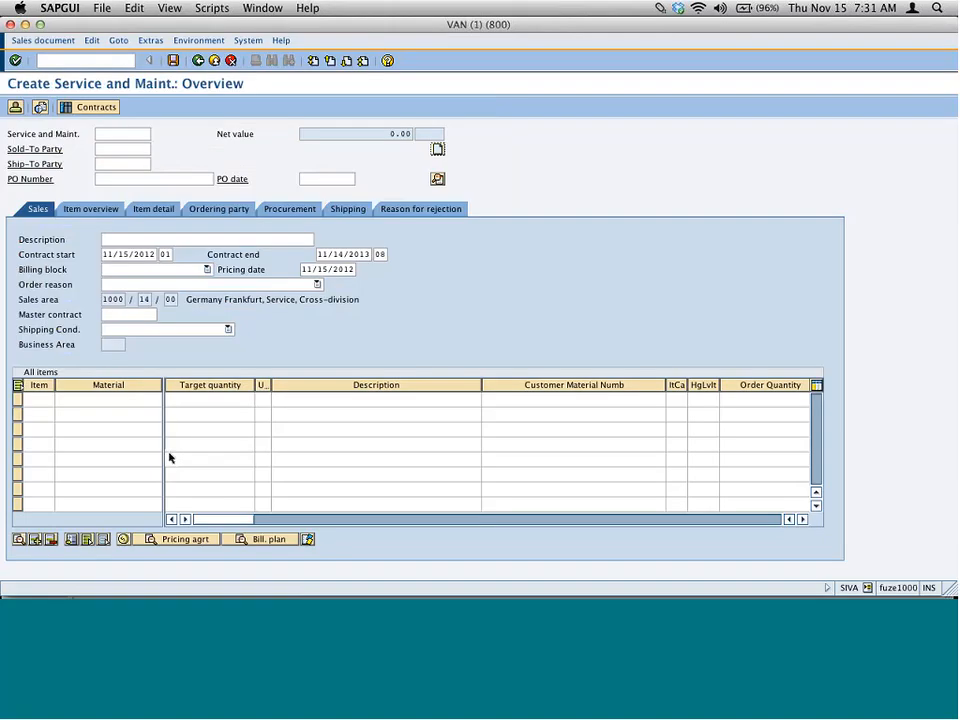
click(137, 150)
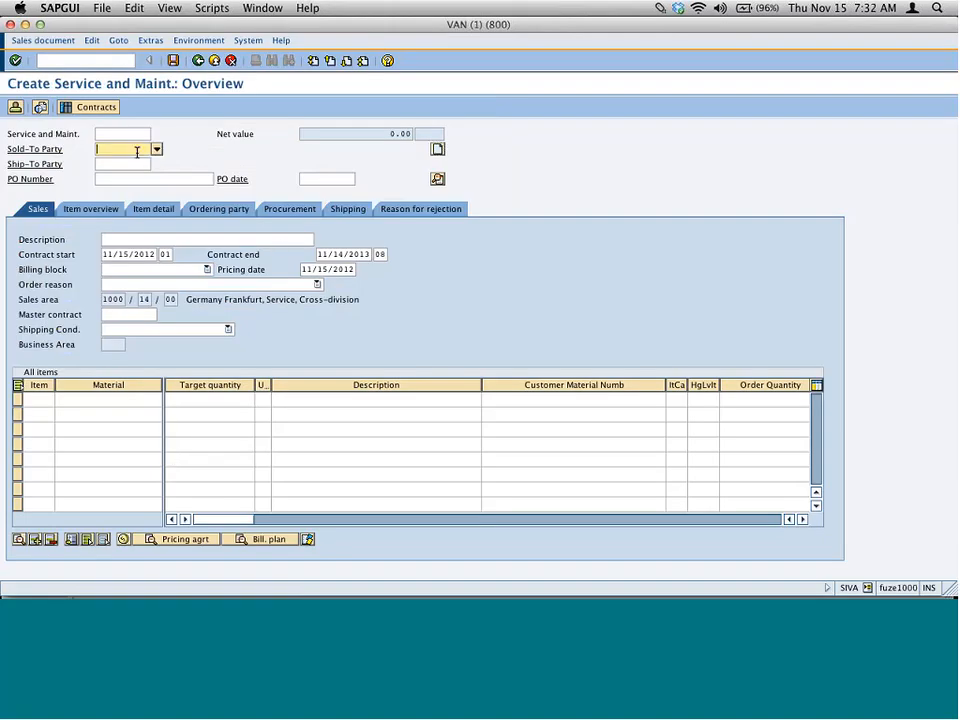
text(2141)
key(Return)
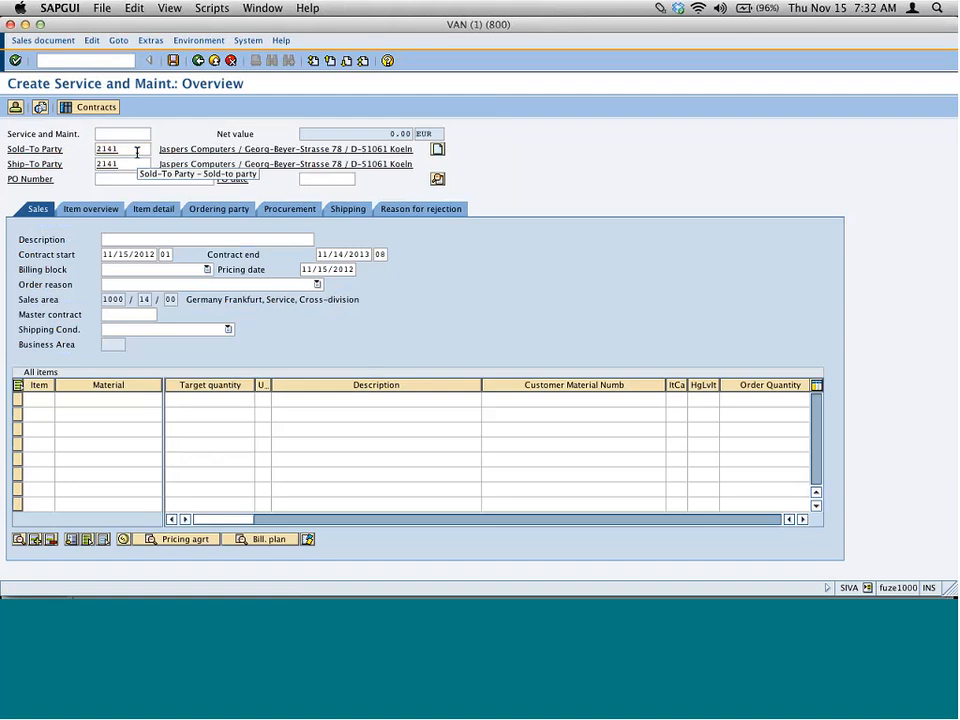
Add the material REPAIR_SERVICE as the first contract item with a target quantity of 1.
text(re)
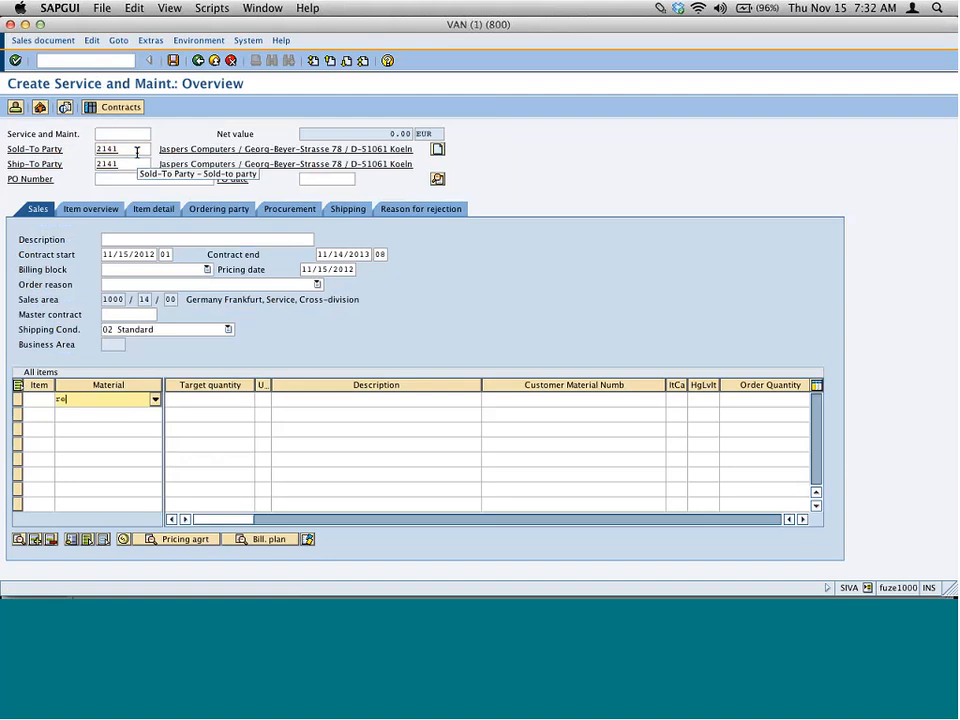
text(pair_se)
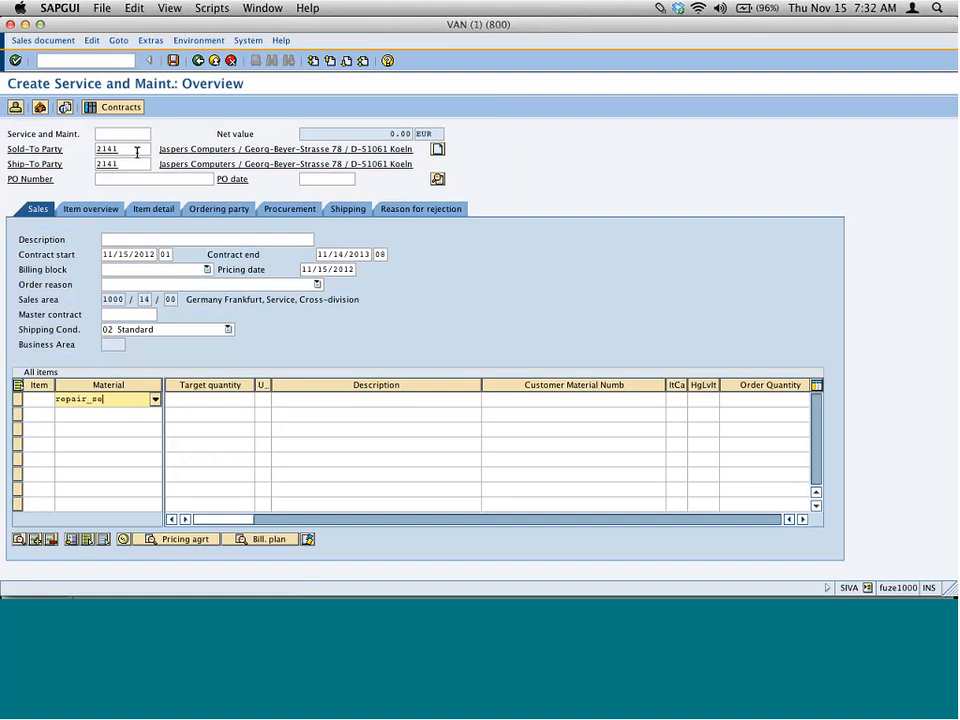
text(rvice)
key(Tab)
text(1)
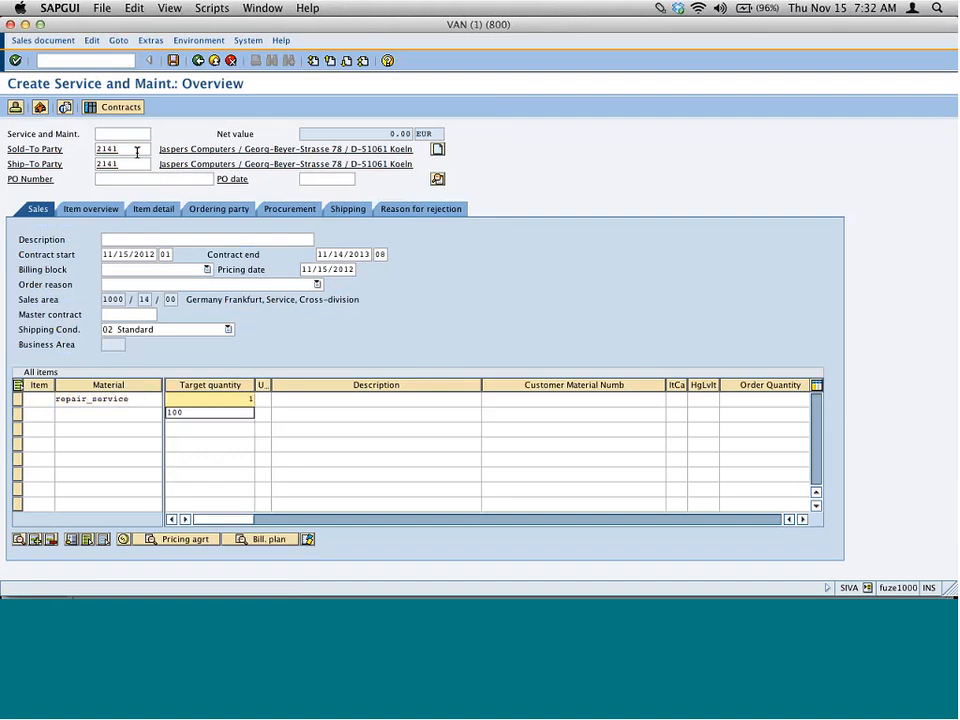
key(Return)
click(150, 413)
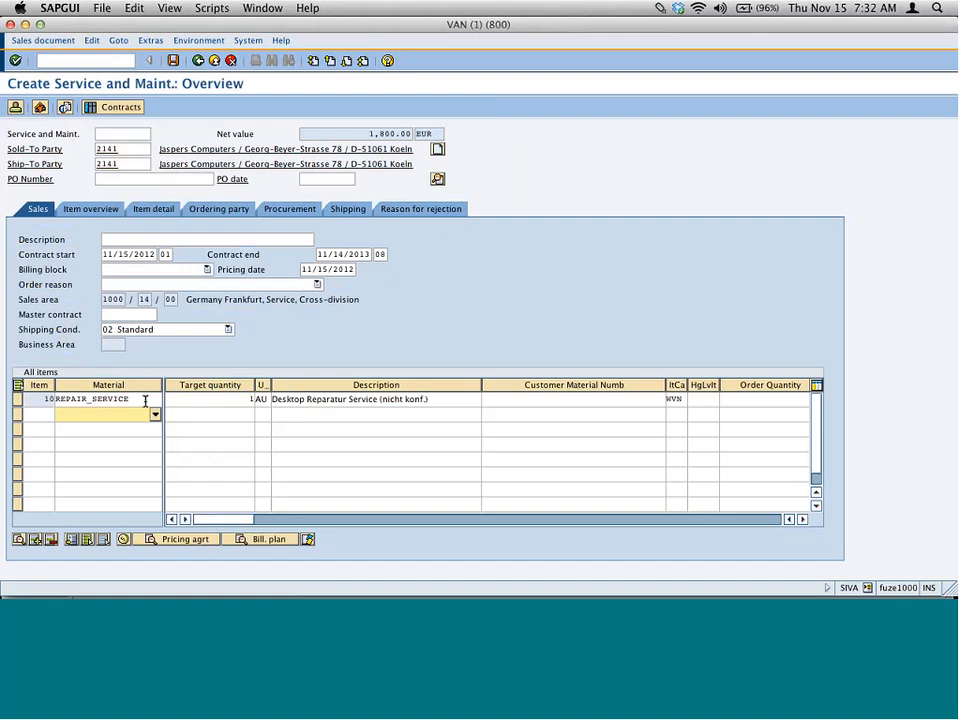
Open the billing plan of the REPAIR_SERVICE item and return to the contract overview.
click(20, 401)
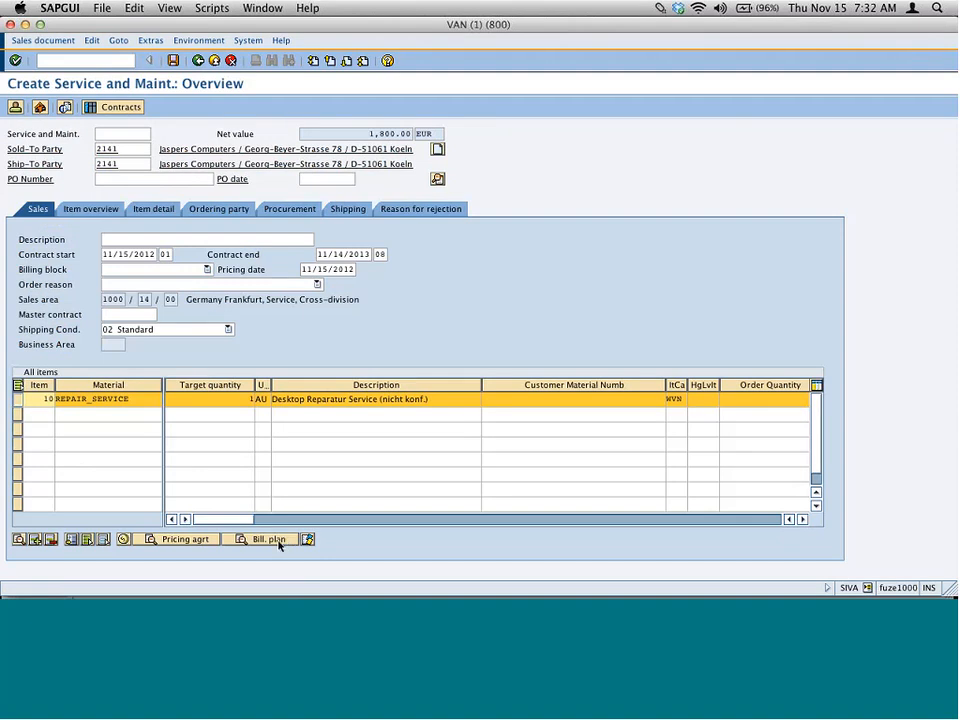
click(275, 540)
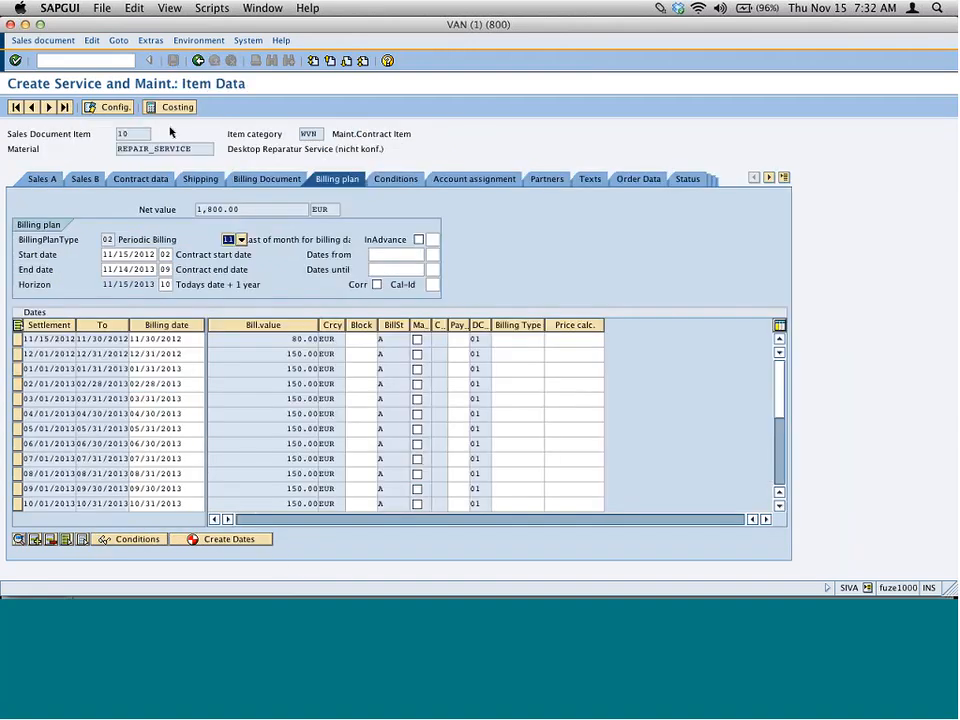
click(198, 61)
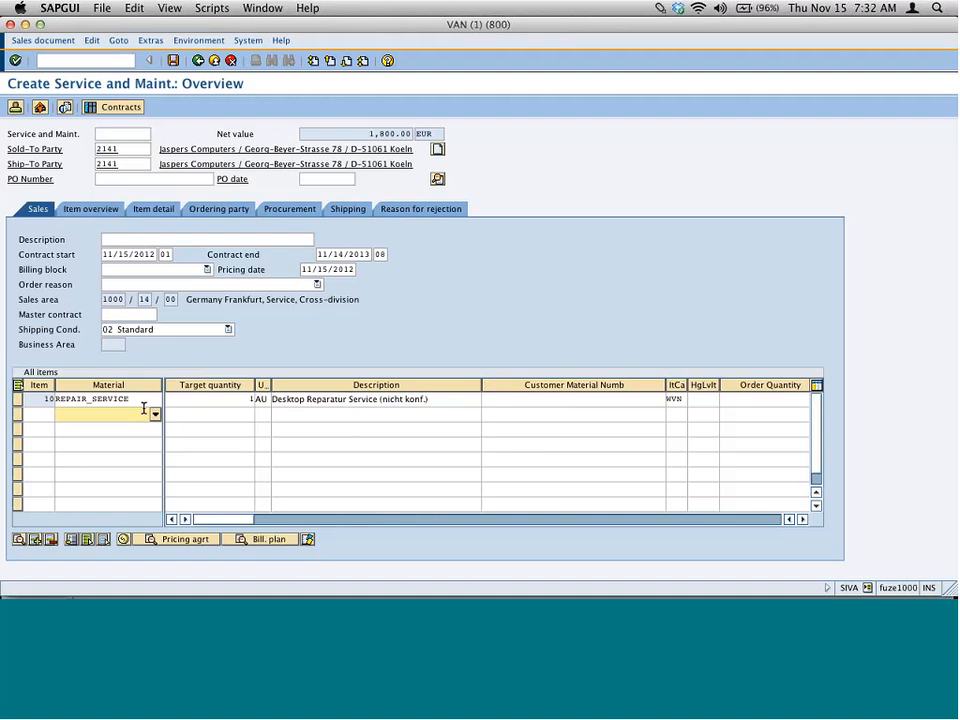
Open the REPAIR_SERVICE item's details and examine the billing plan's net value, horizon, start date and end date.
click(124, 399)
double_click(124, 399)
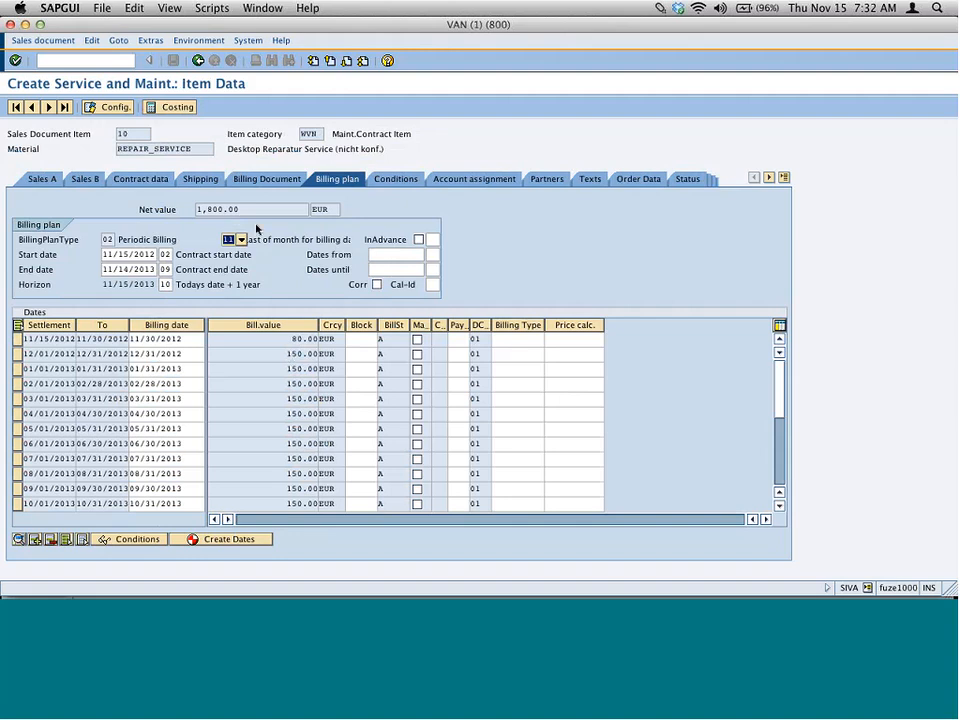
double_click(212, 209)
drag(212, 209, 191, 211)
click(167, 285)
click(155, 254)
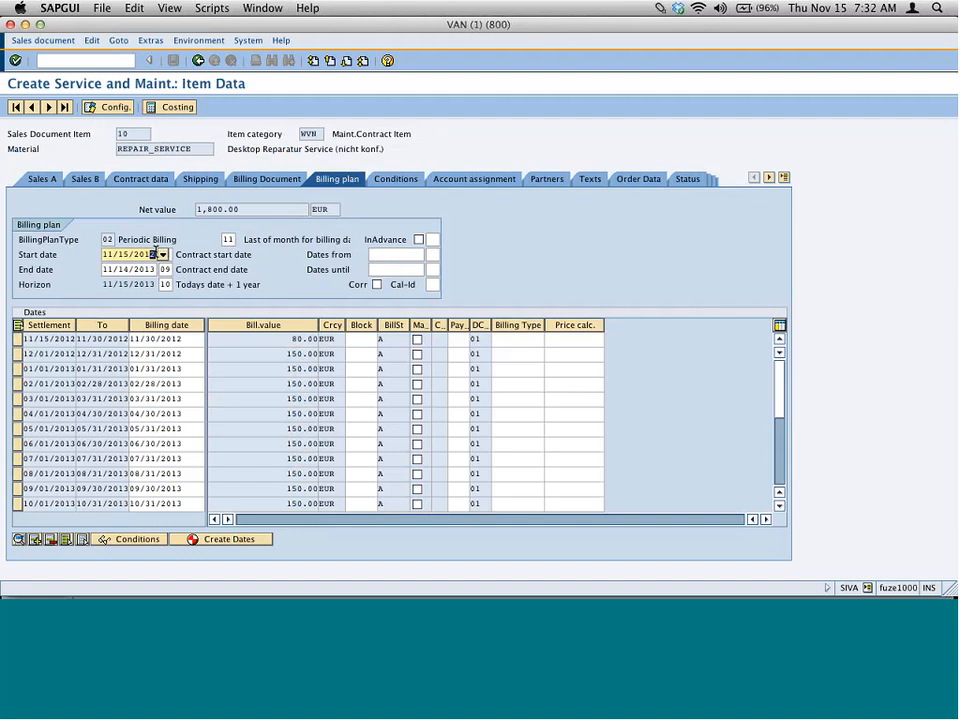
click(152, 269)
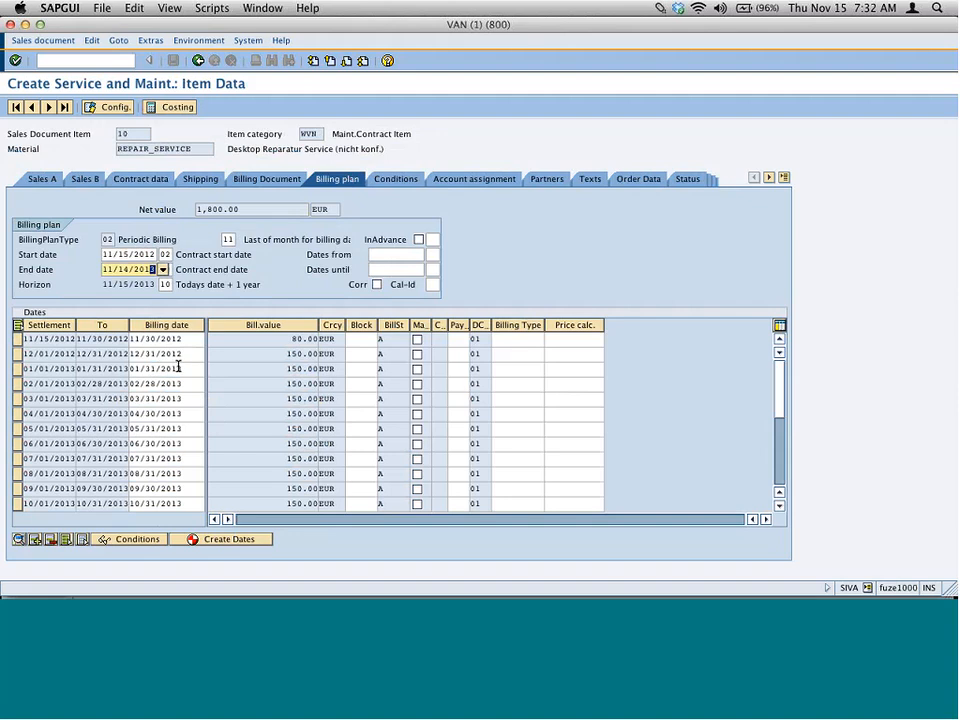
Examine the settlement periods and billing values of the first rows in the billing plan's dates table.
drag(280, 339, 312, 341)
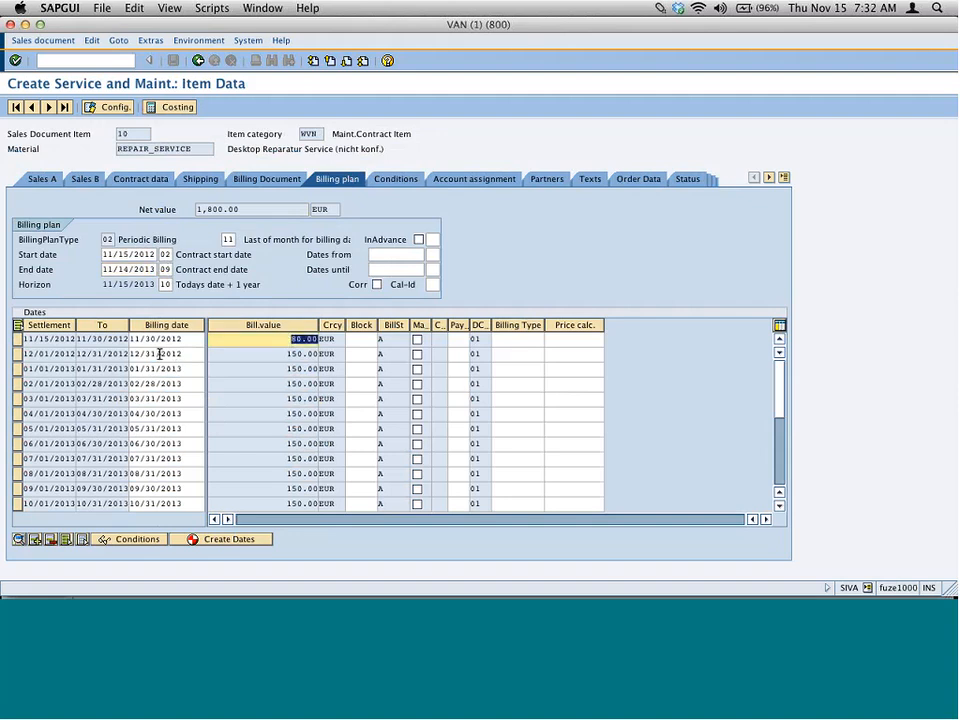
double_click(105, 341)
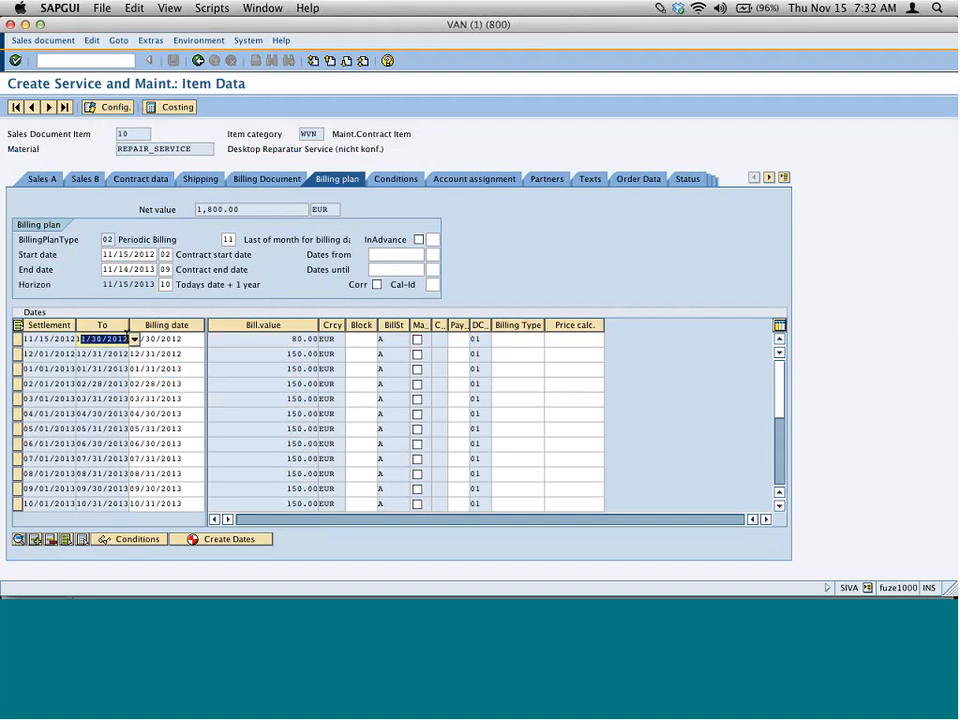
drag(39, 339, 118, 338)
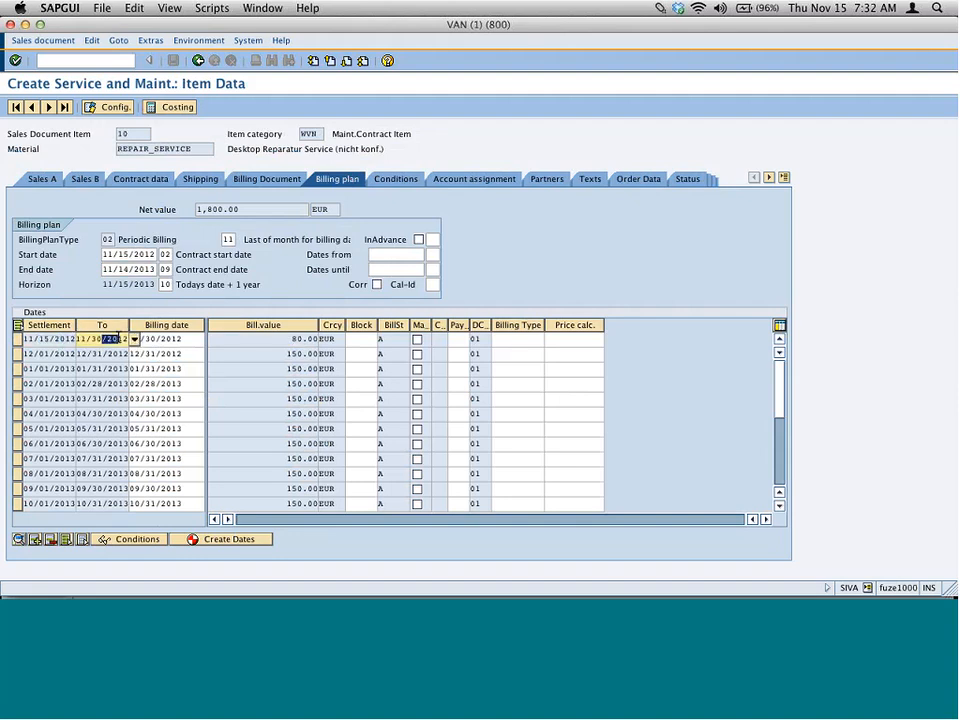
double_click(248, 353)
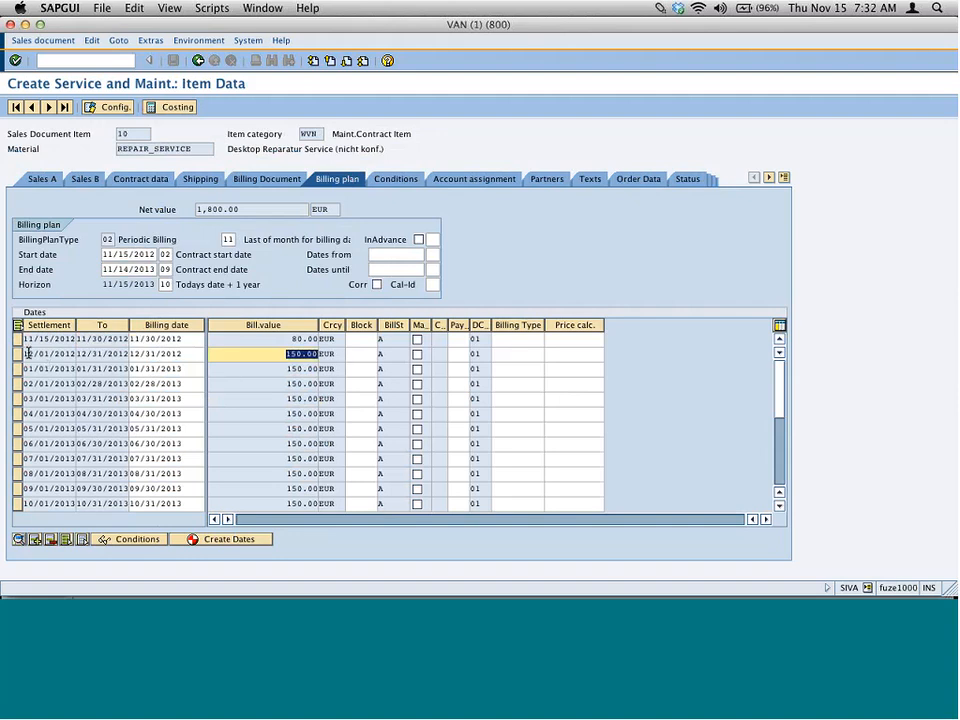
drag(29, 353, 77, 371)
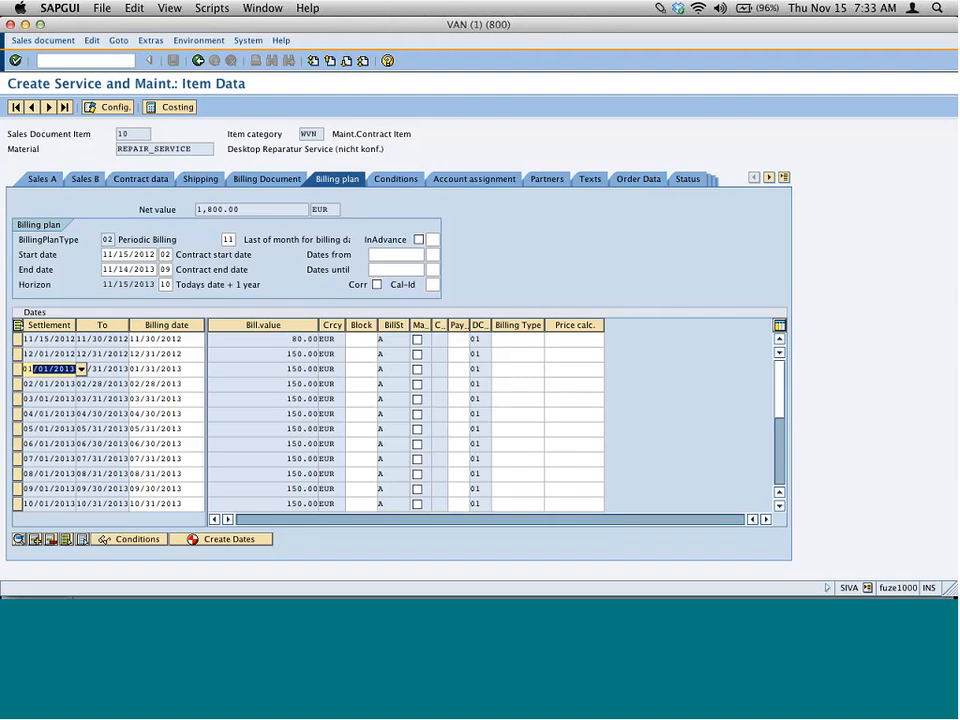
Compare the billing dates with the billing values for the November, December and January rows of the billing plan.
drag(188, 339, 134, 340)
key(Right)
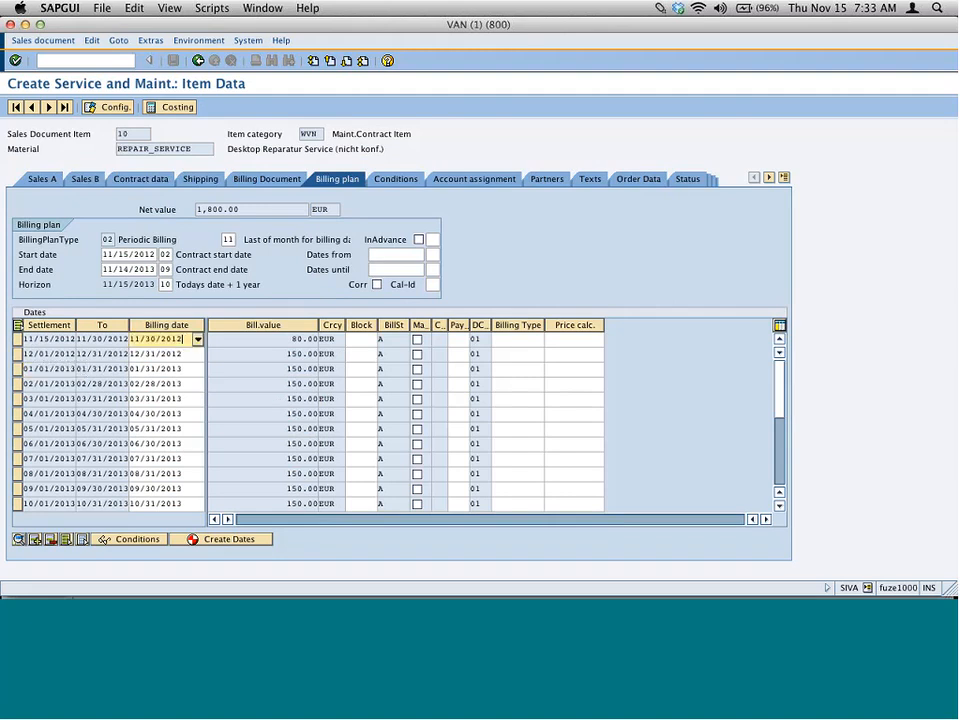
drag(289, 339, 317, 341)
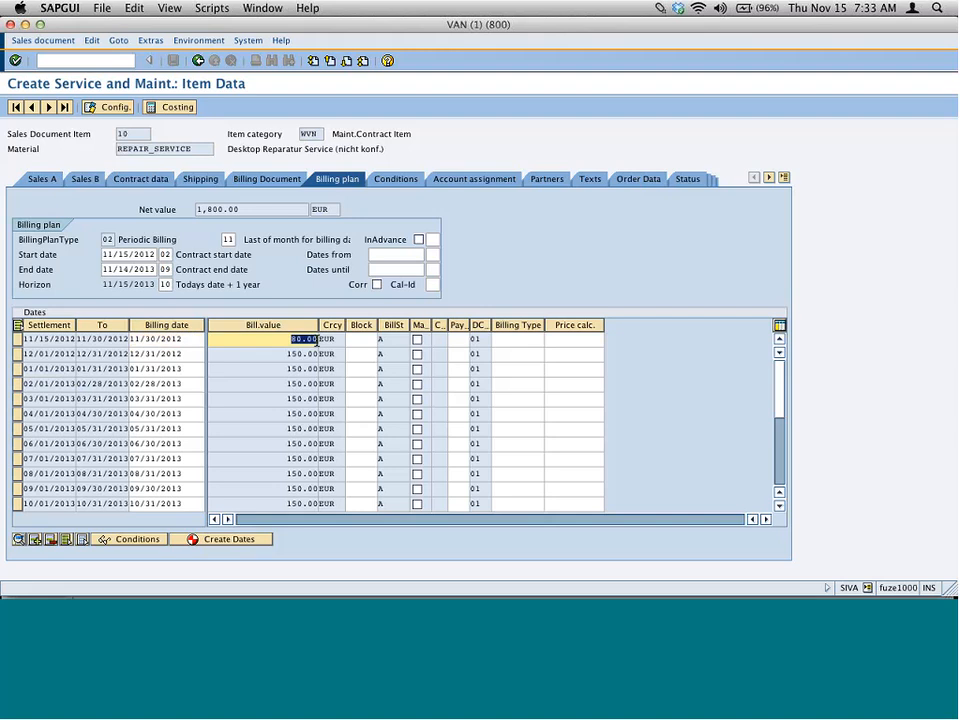
drag(184, 355, 131, 358)
drag(286, 354, 318, 353)
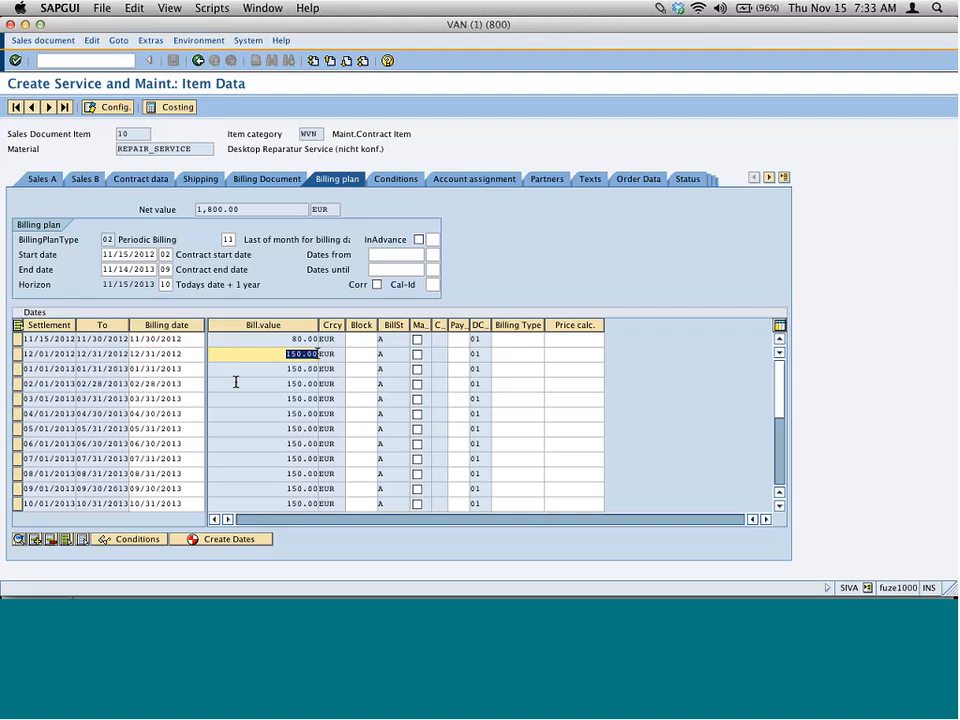
drag(131, 369, 318, 369)
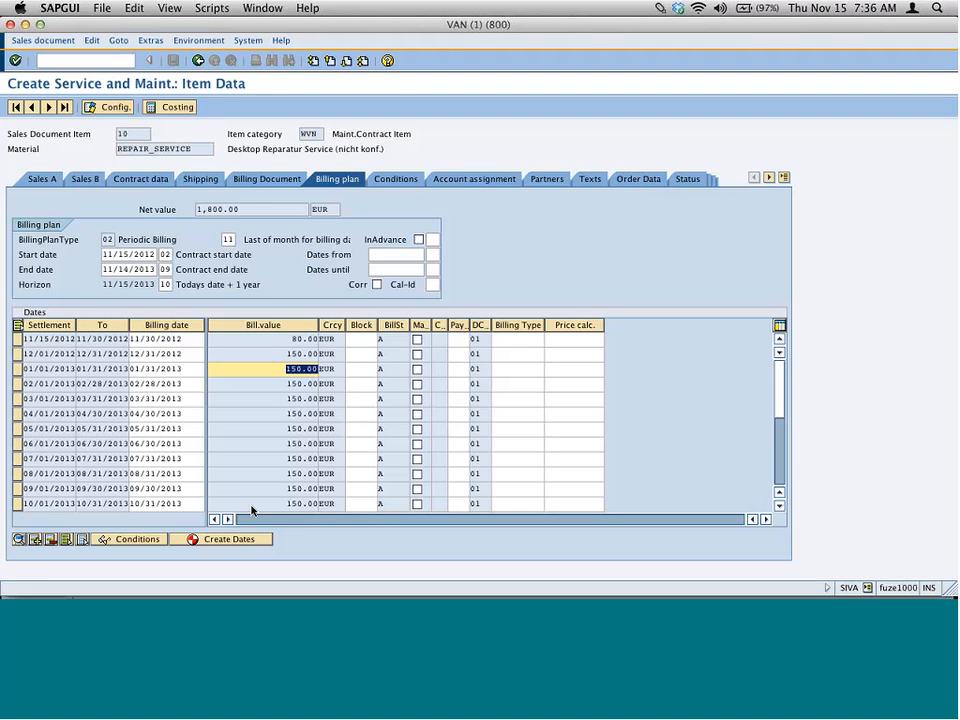
Examine the item category, the billing plan type and the February to May 2013 billing dates.
click(318, 134)
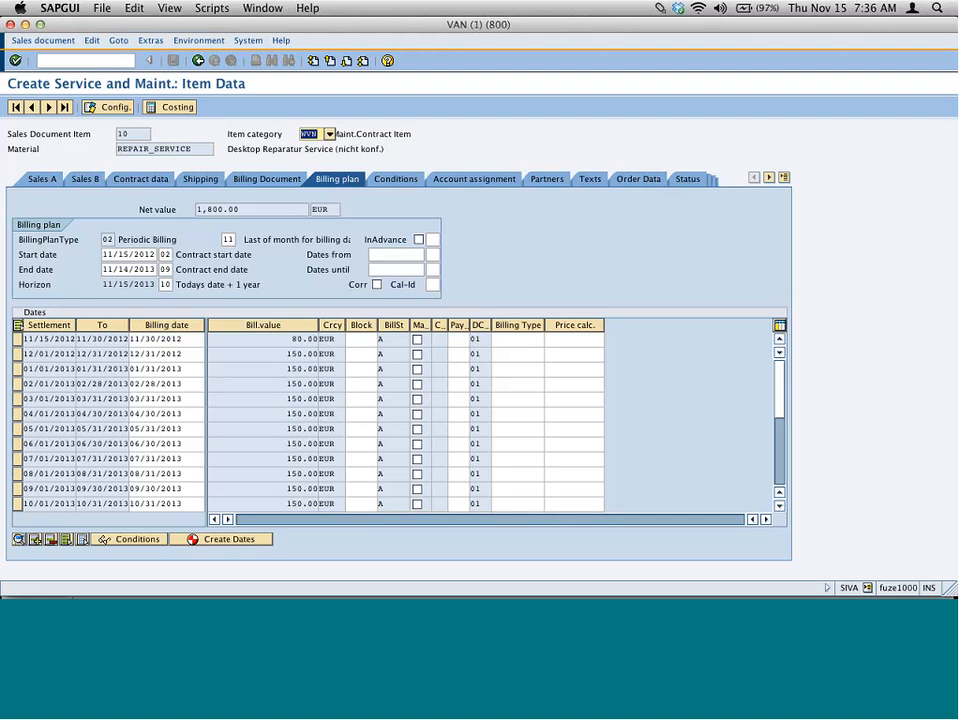
double_click(104, 236)
click(167, 383)
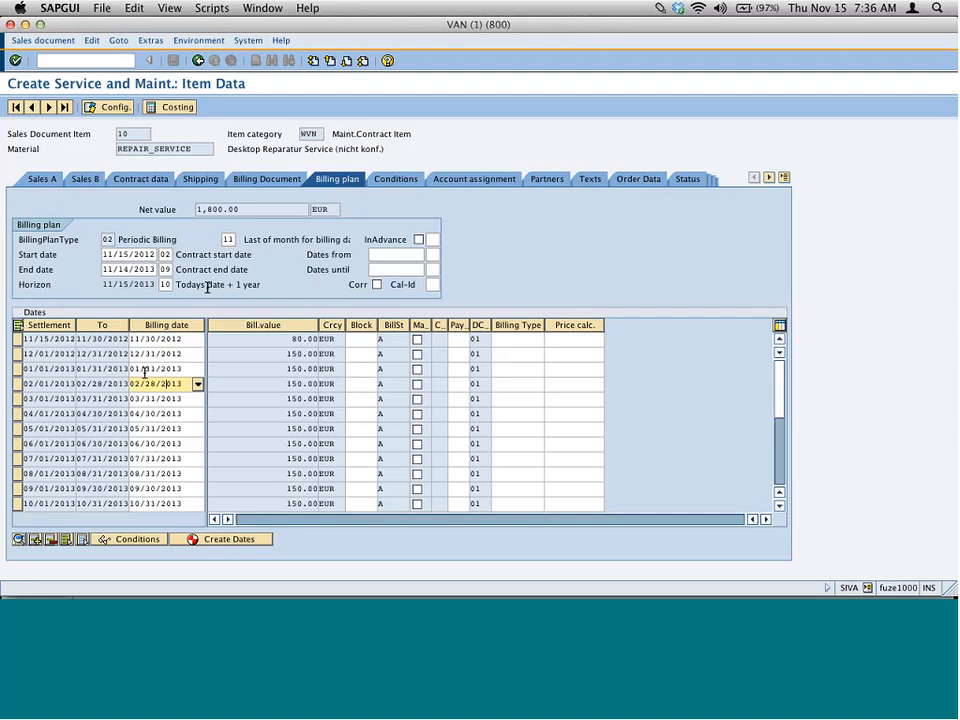
drag(184, 384, 130, 383)
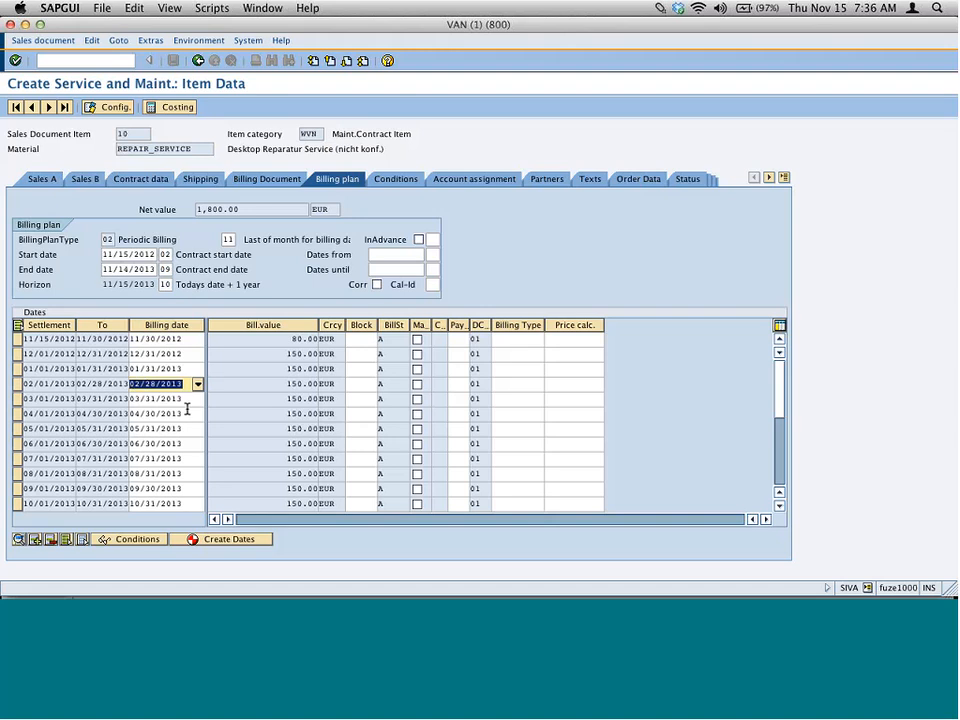
key(Down)
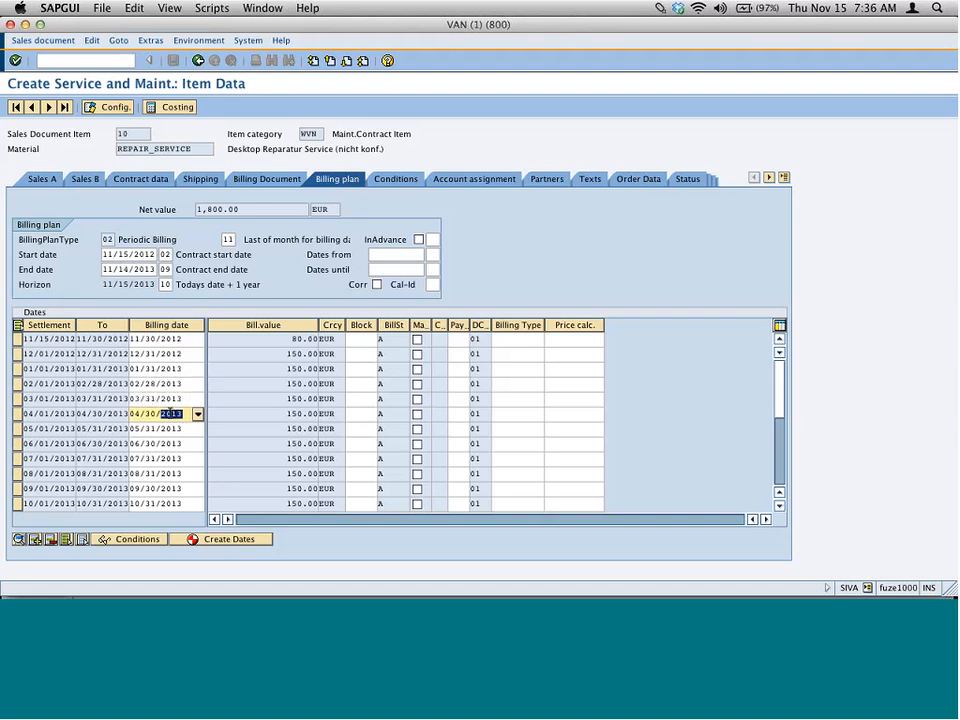
key(Down)
key(Down)
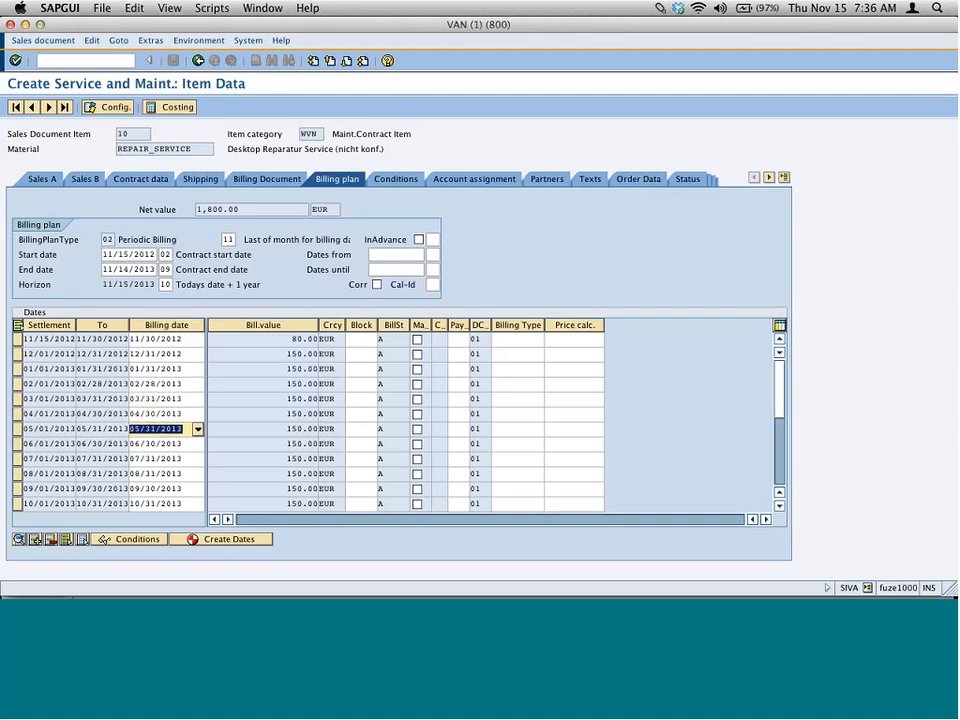
drag(187, 369, 125, 389)
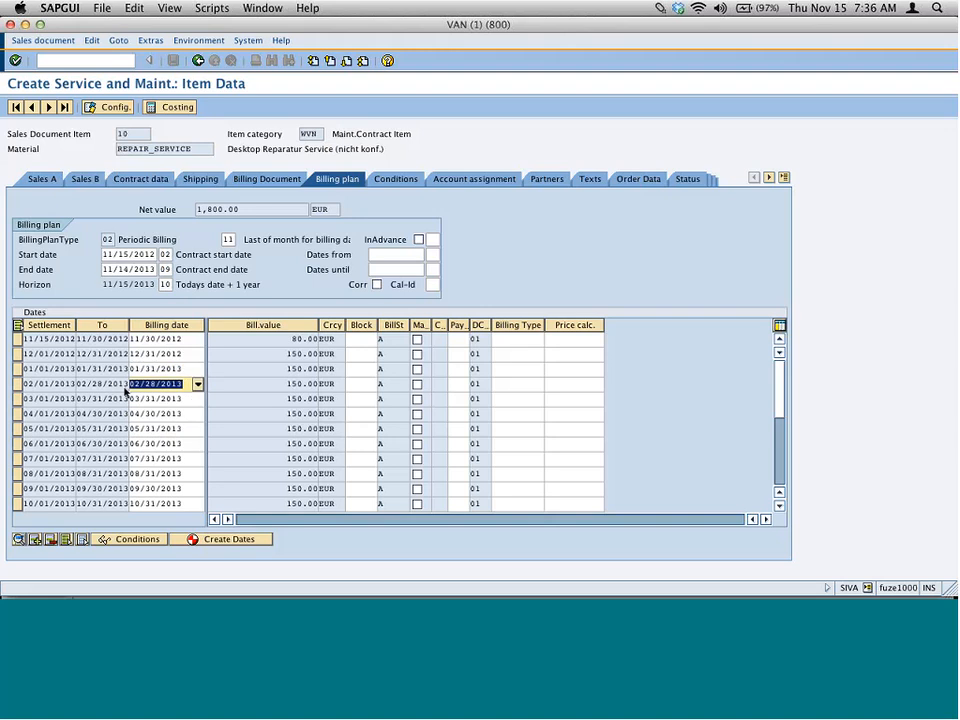
click(192, 403)
drag(187, 414, 130, 414)
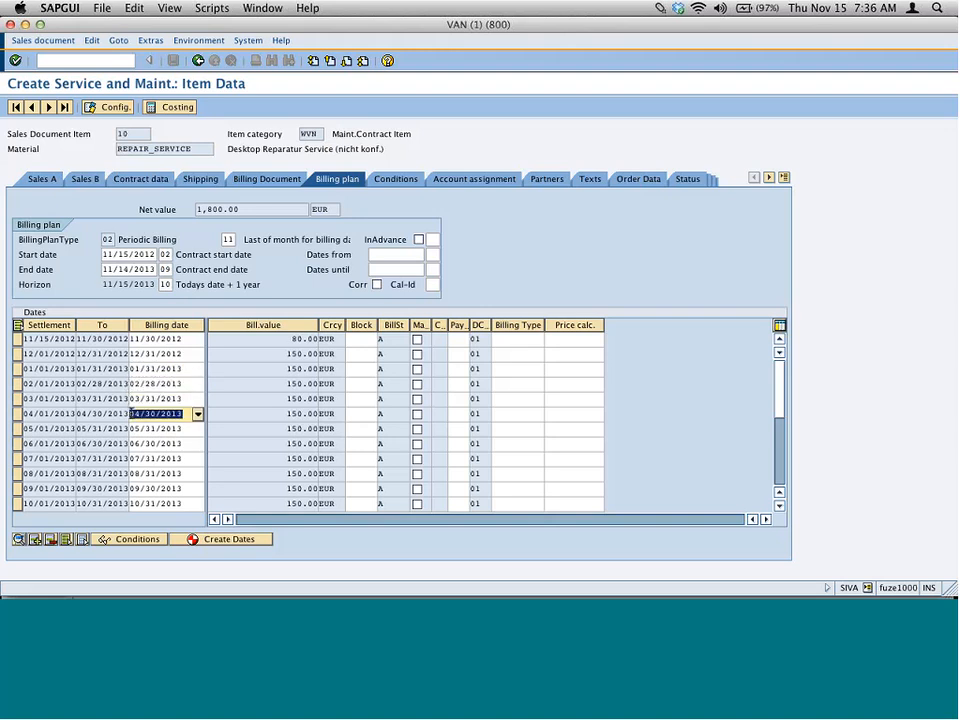
drag(186, 429, 129, 428)
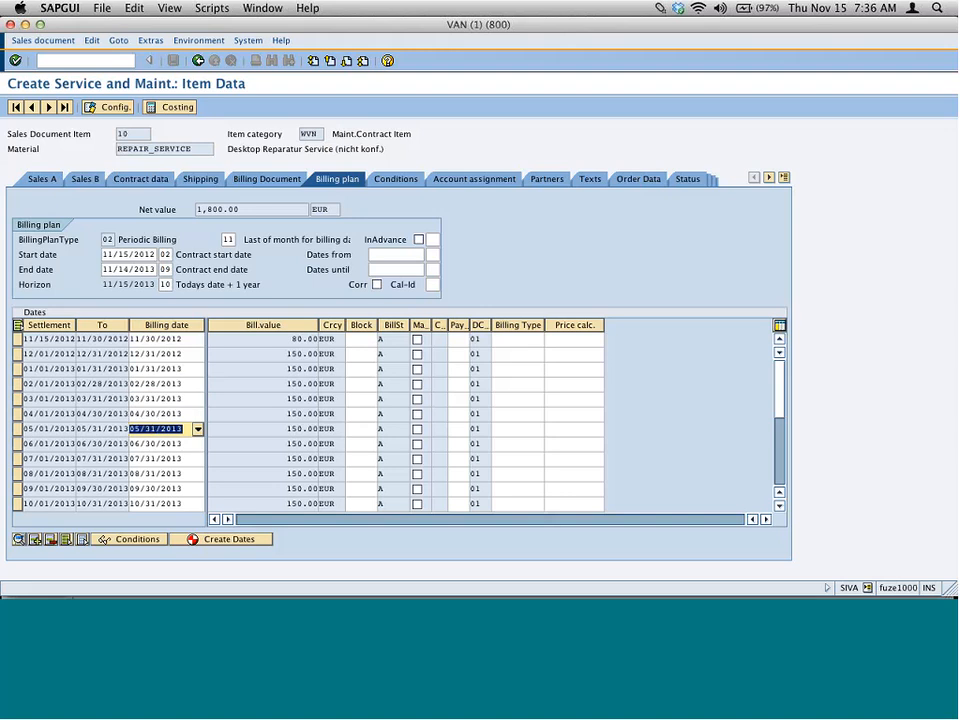
Save the service and maintenance contract and return to the SAP Easy Access menu.
click(198, 62)
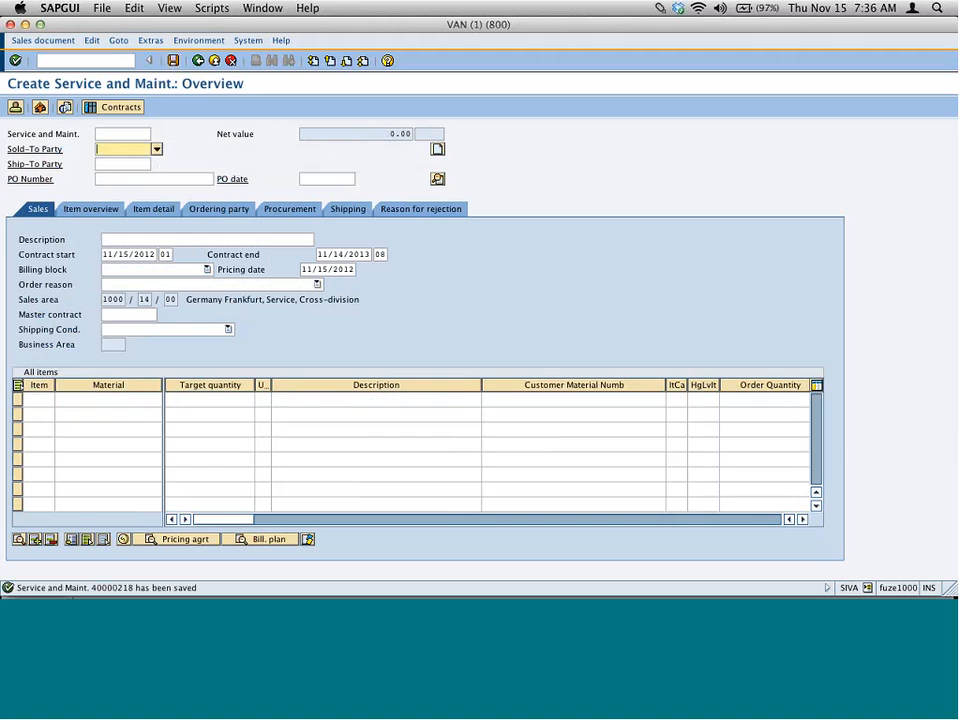
click(199, 61)
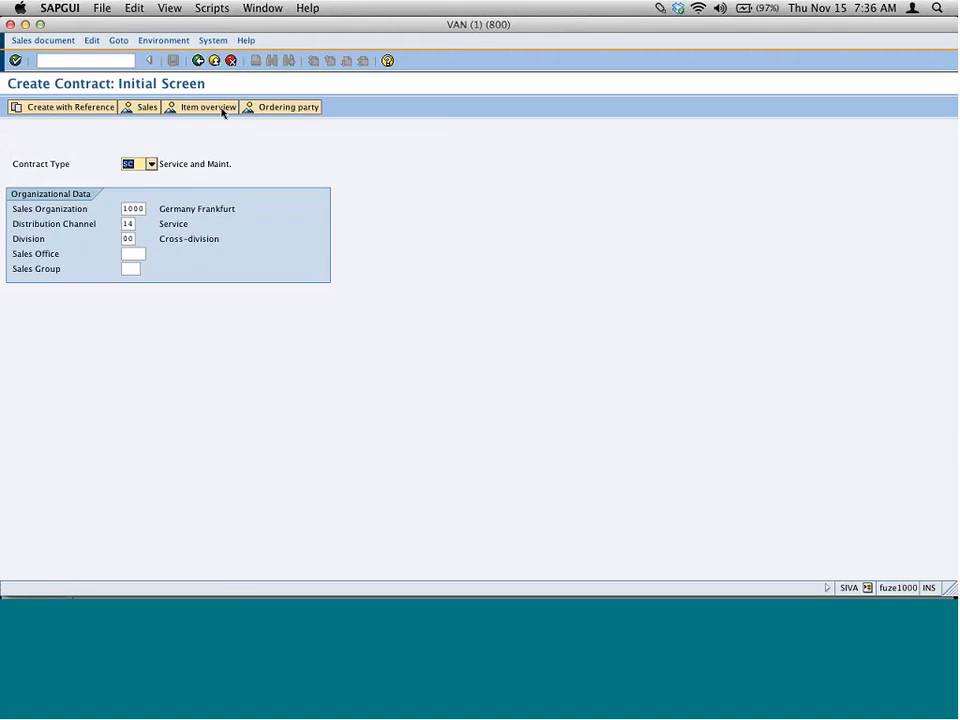
click(199, 61)
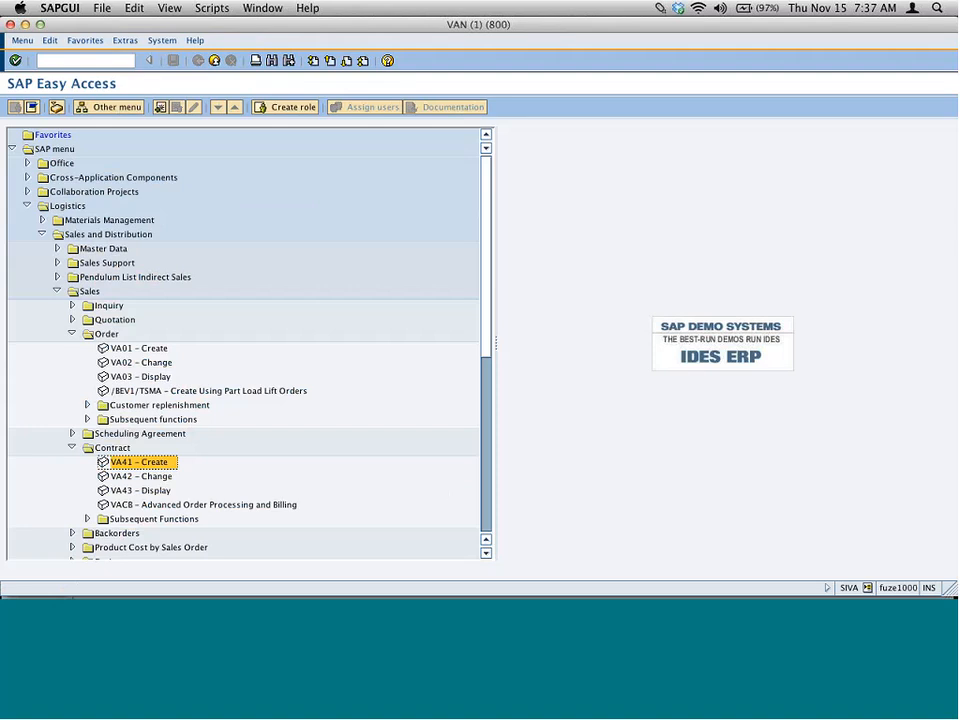
Start creating a value contract assortment module with WSV2 and enter "jf jfjf" as its description.
click(57, 249)
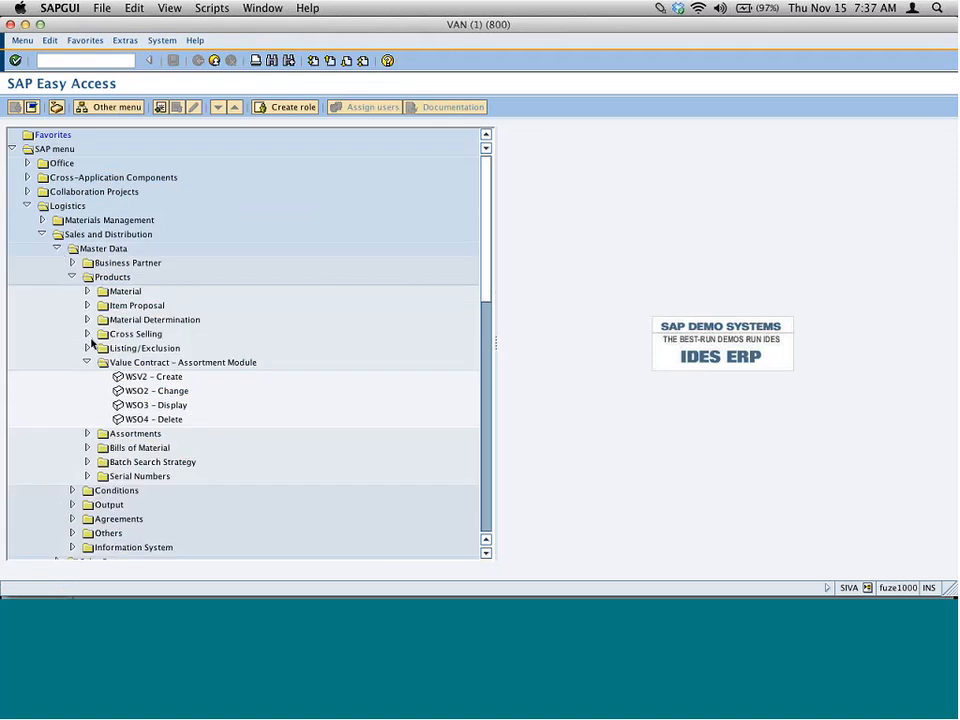
double_click(152, 377)
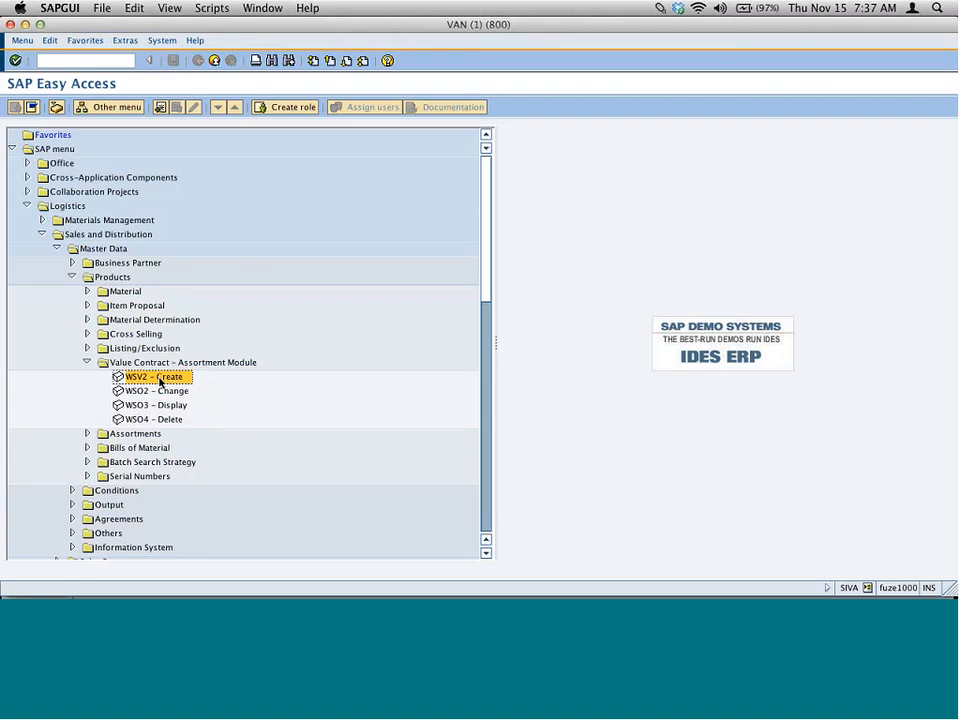
key(Return)
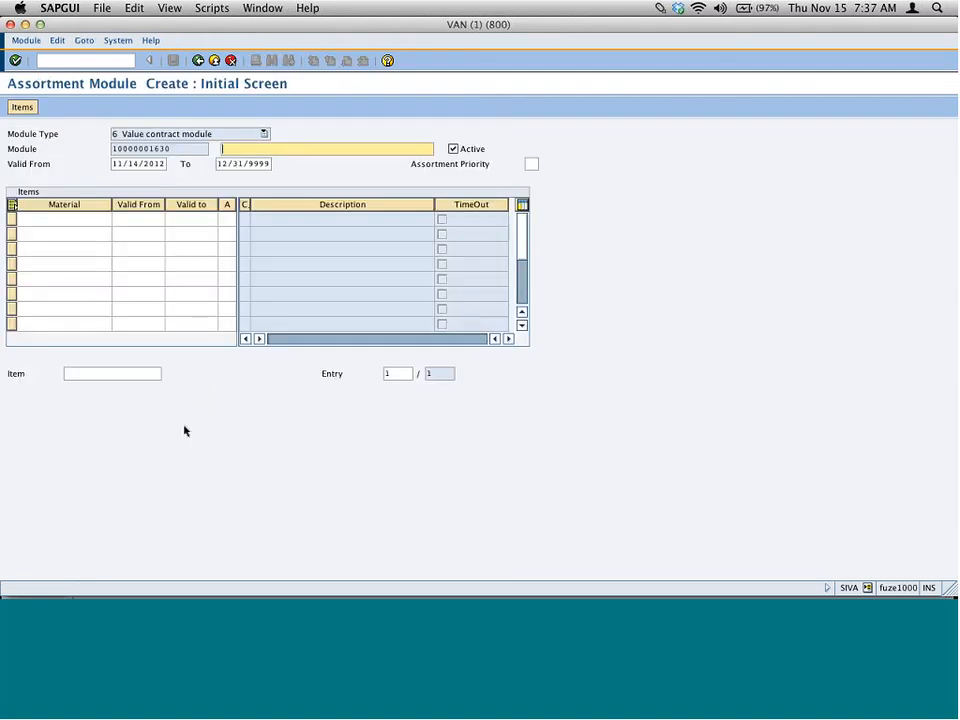
text(jf jfjf)
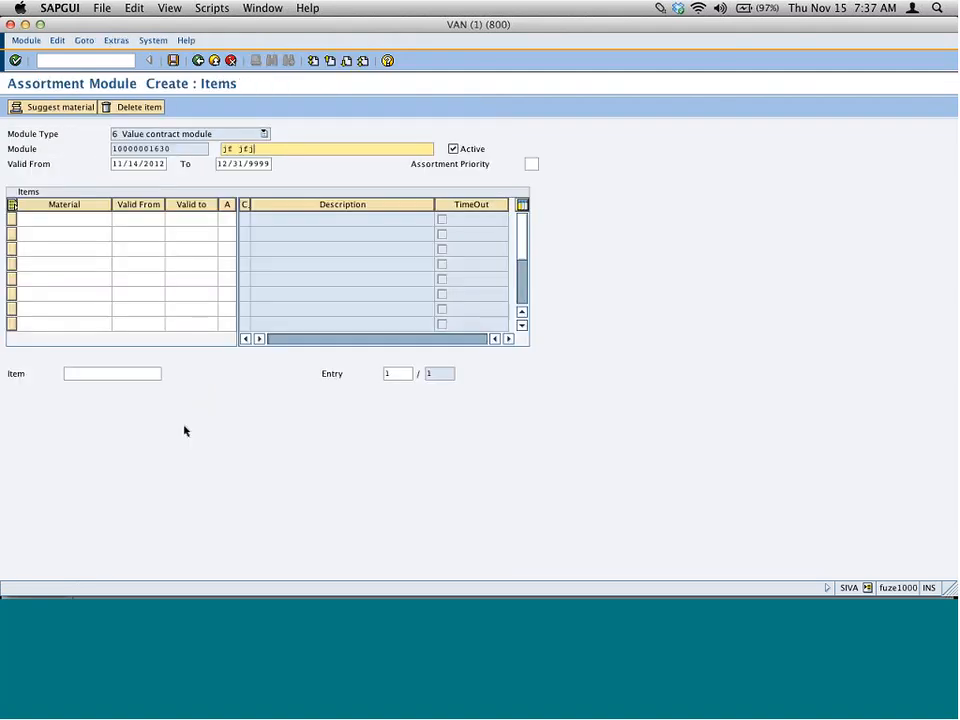
Look over the first four material rows of the assortment module and leave it without saving.
click(82, 221)
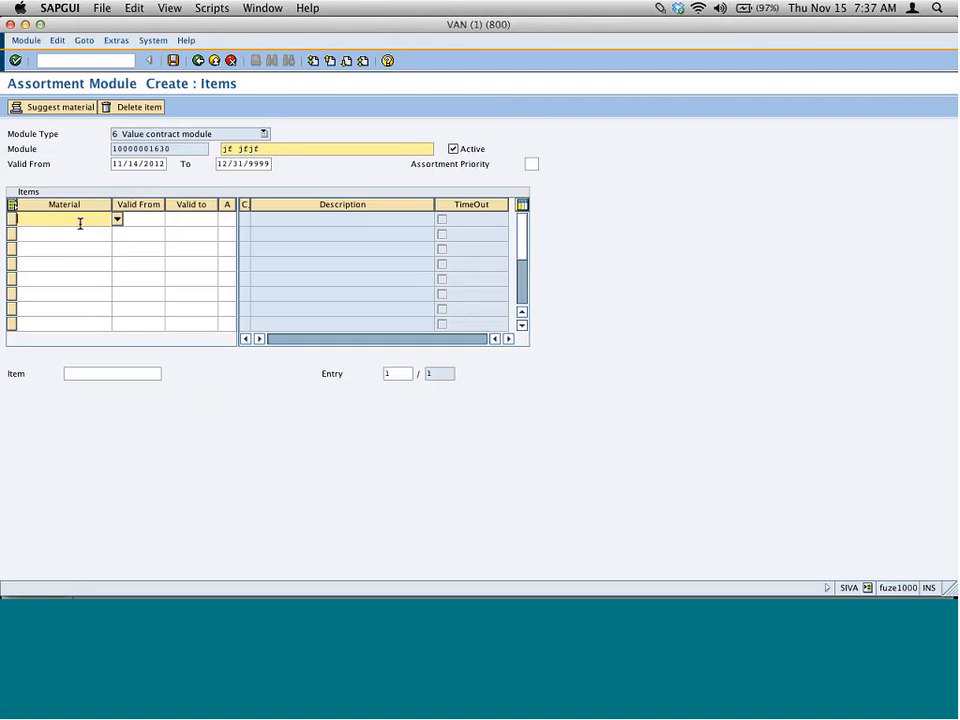
click(77, 235)
click(73, 250)
click(71, 266)
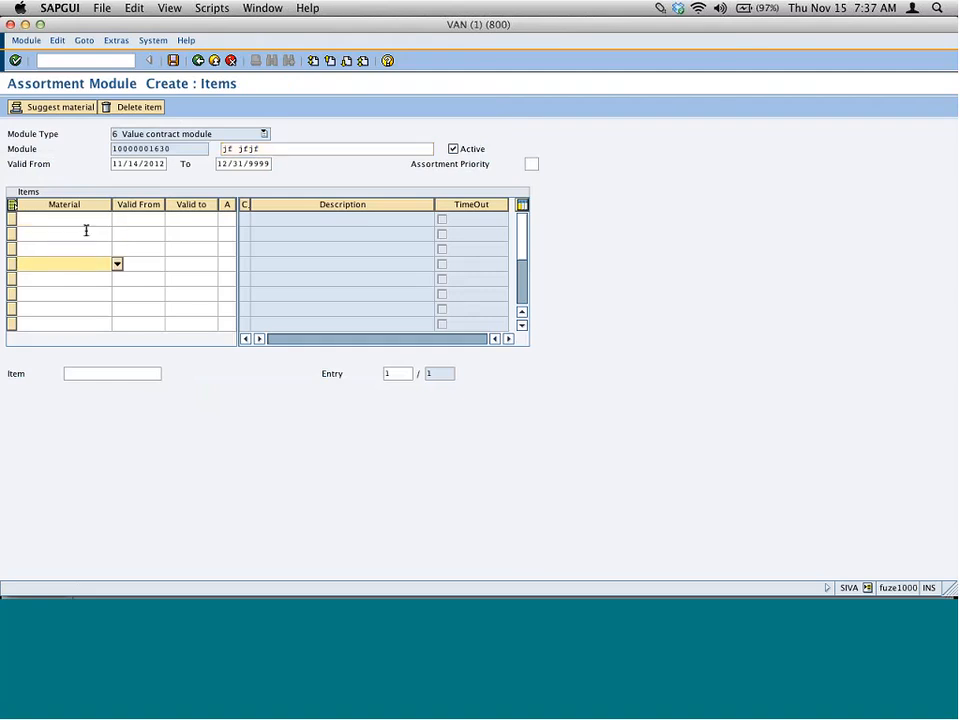
click(213, 62)
click(250, 213)
click(213, 62)
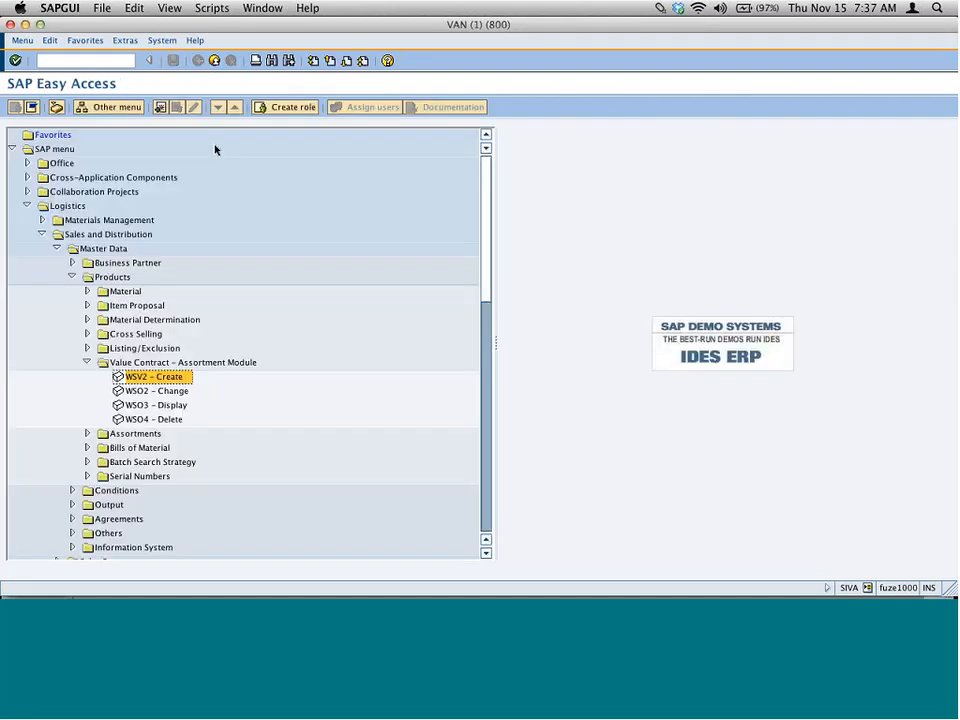